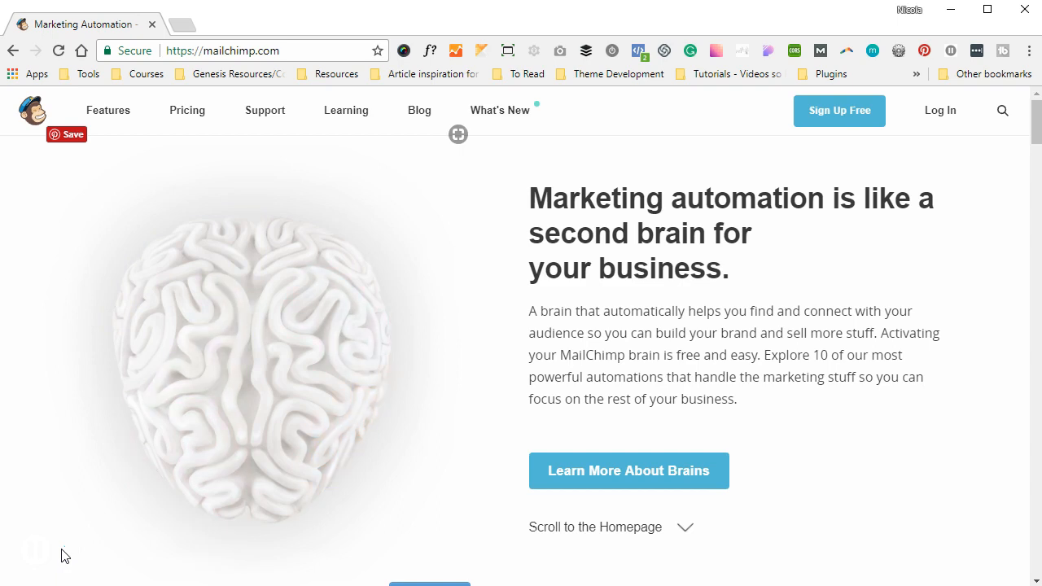
- Log in to the MailChimp account with the account username and password
left_click(937, 110)
left_click(200, 361)
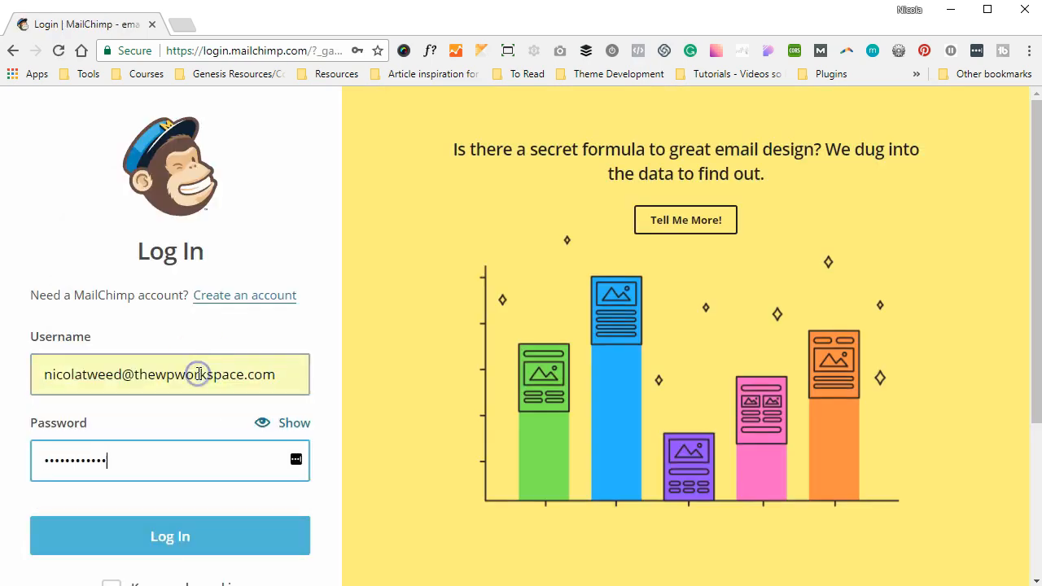
key("Return")
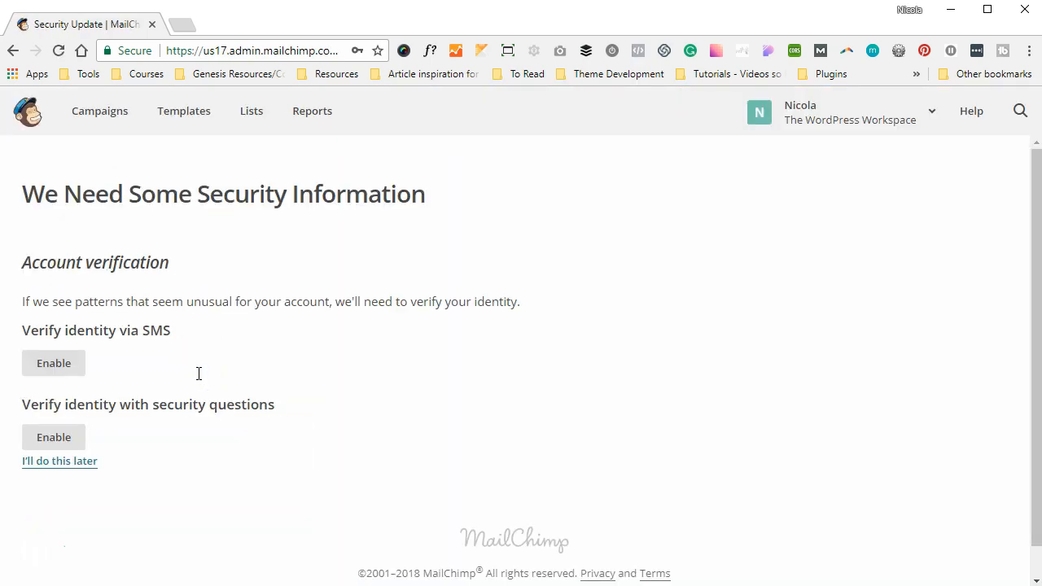
- Open the general forms builder in the signup forms of the SEO Masterclass with The WordPress Workspace list
left_click(252, 113)
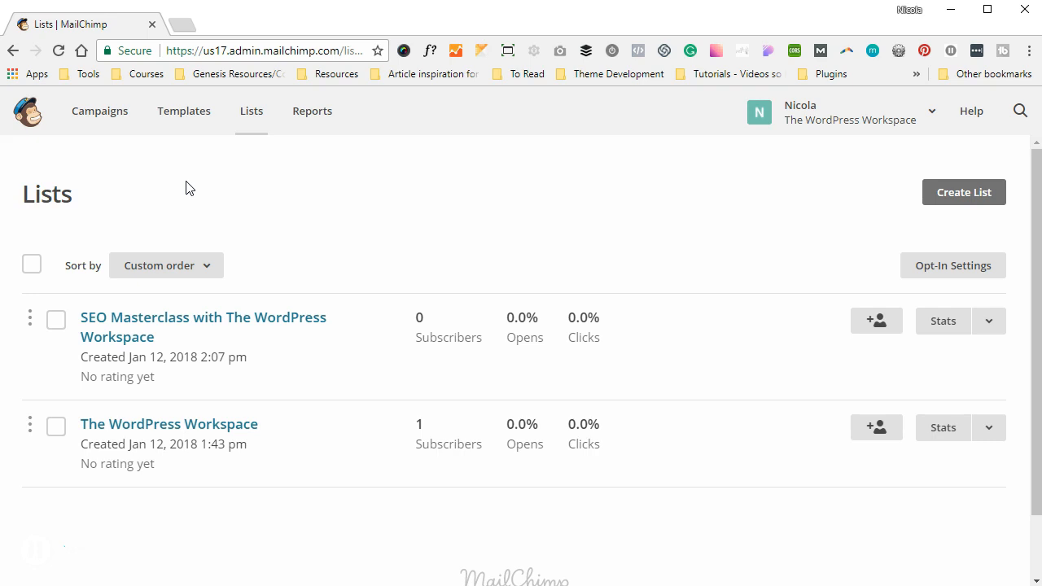
left_click(147, 320)
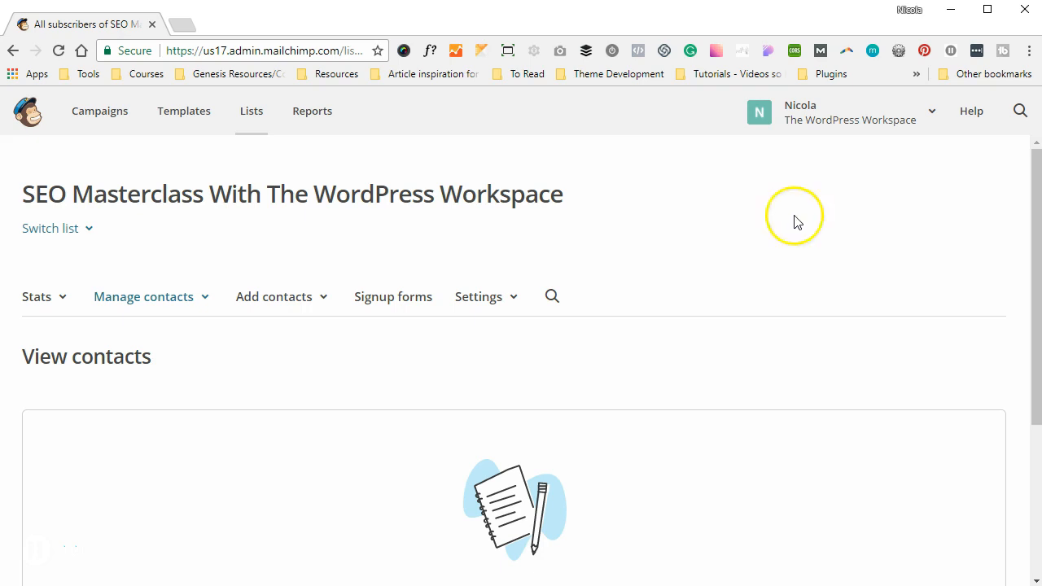
left_click(426, 301)
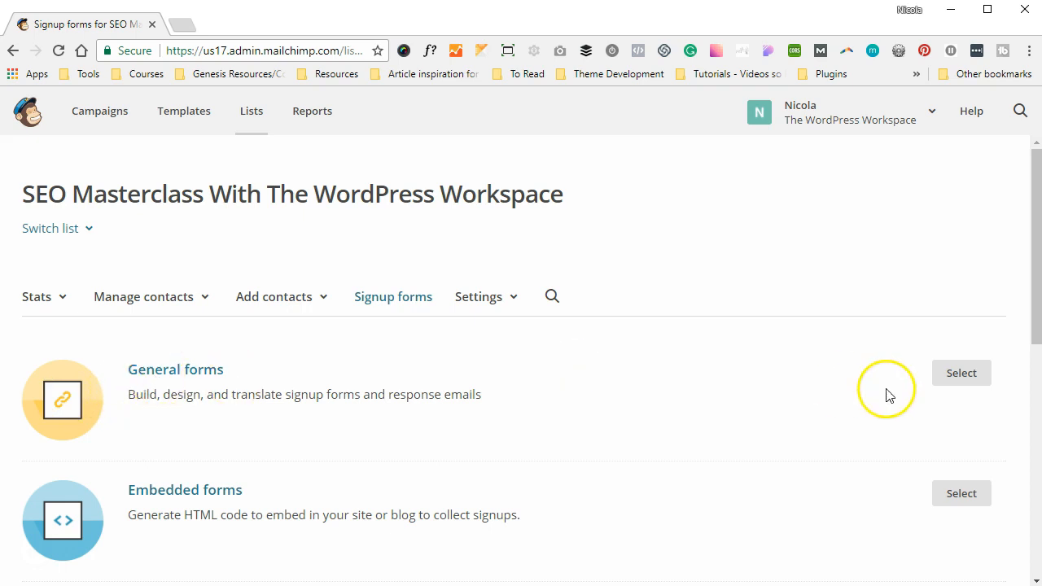
left_click(971, 381)
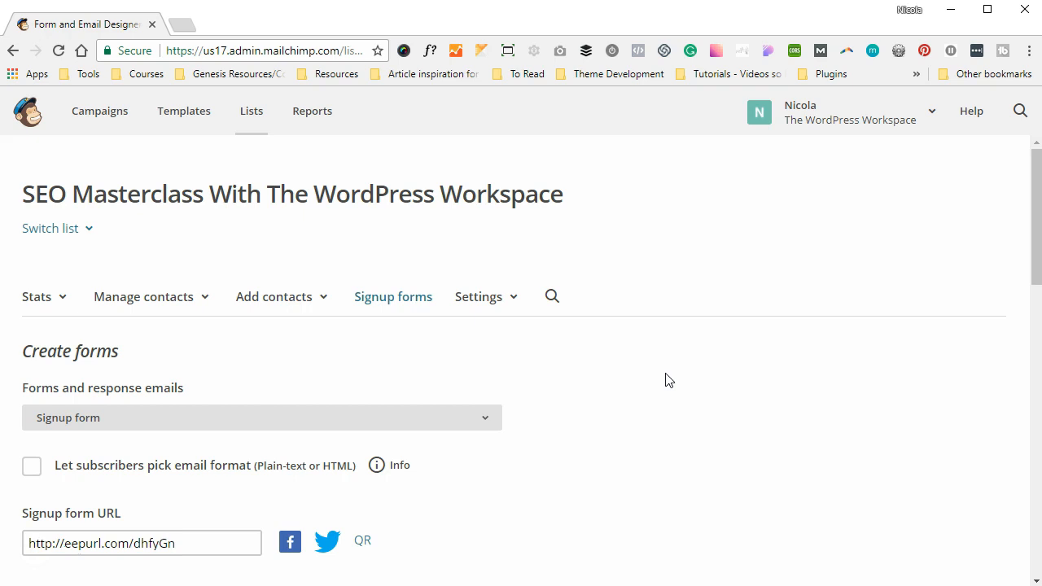
- Review the signup form's URL, header, intro message, name and email fields, MailChimp Masterclass question and submit button
scroll(666, 380, "down", 1)
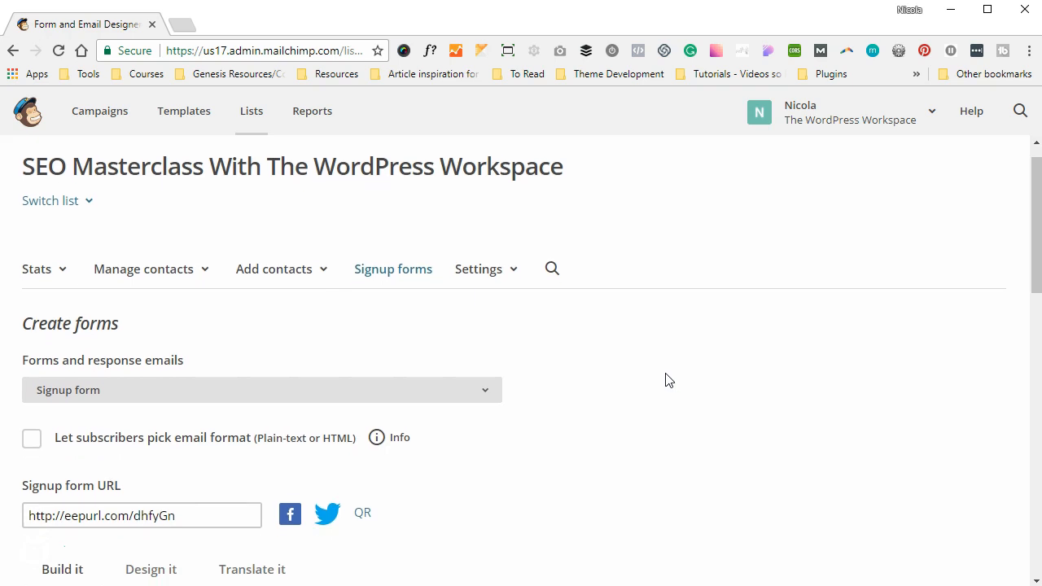
left_click(665, 375)
scroll(665, 374, "down", 1)
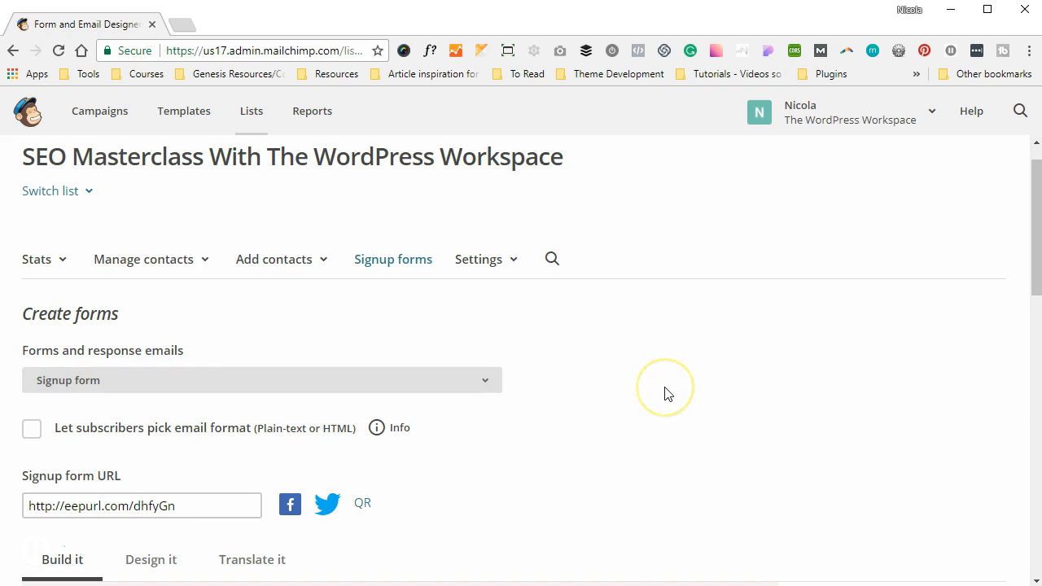
scroll(666, 395, "down", 1)
scroll(665, 394, "down", 1)
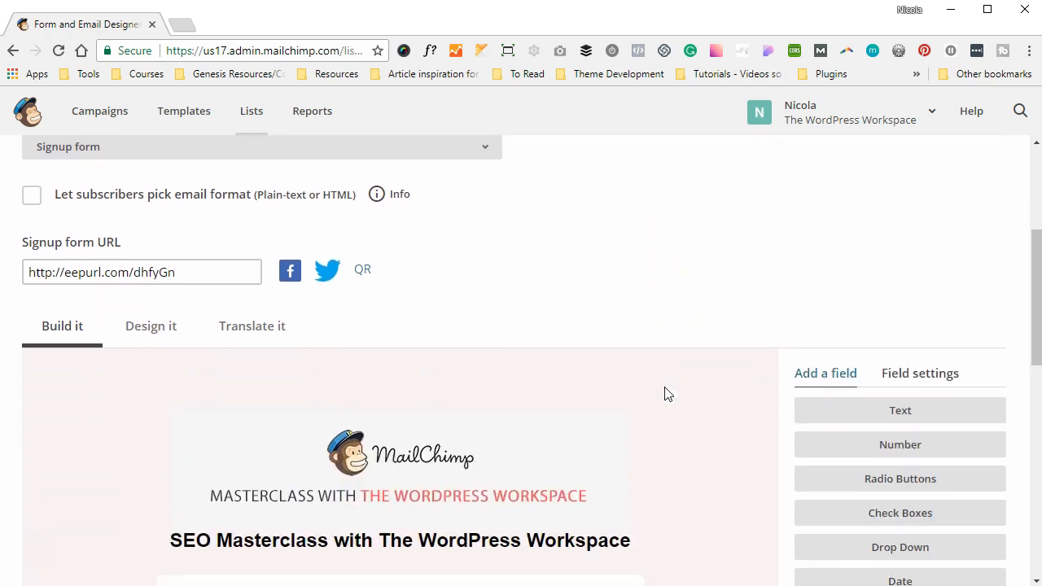
scroll(665, 394, "down", 1)
scroll(666, 394, "down", 1)
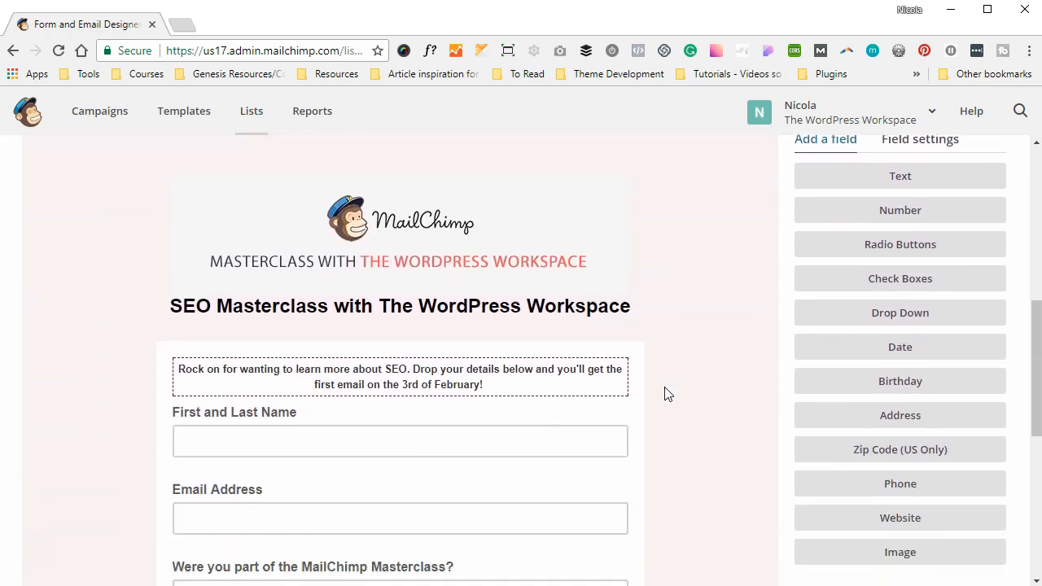
scroll(665, 394, "down", 2)
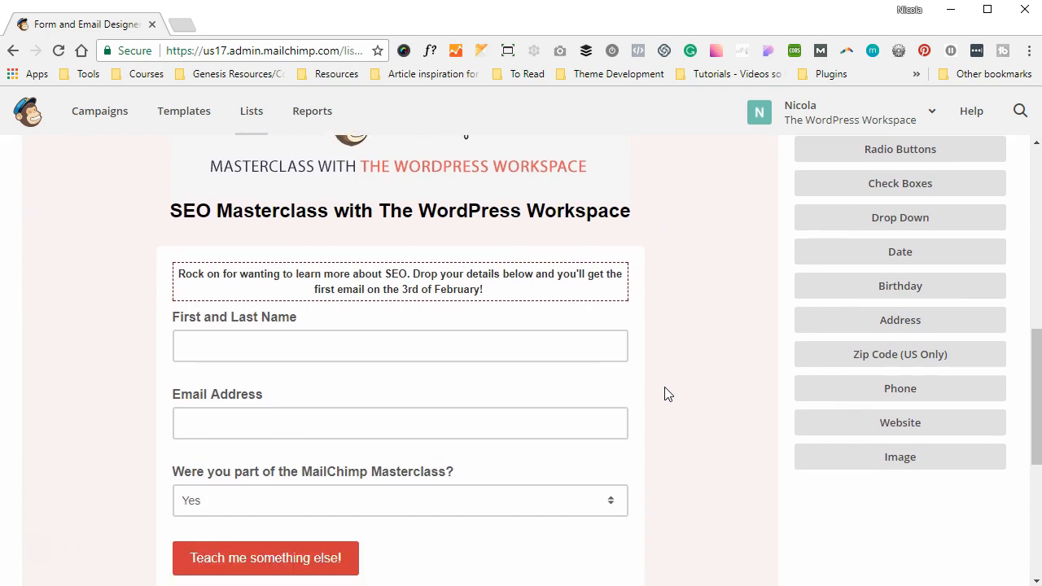
scroll(666, 394, "up", 3)
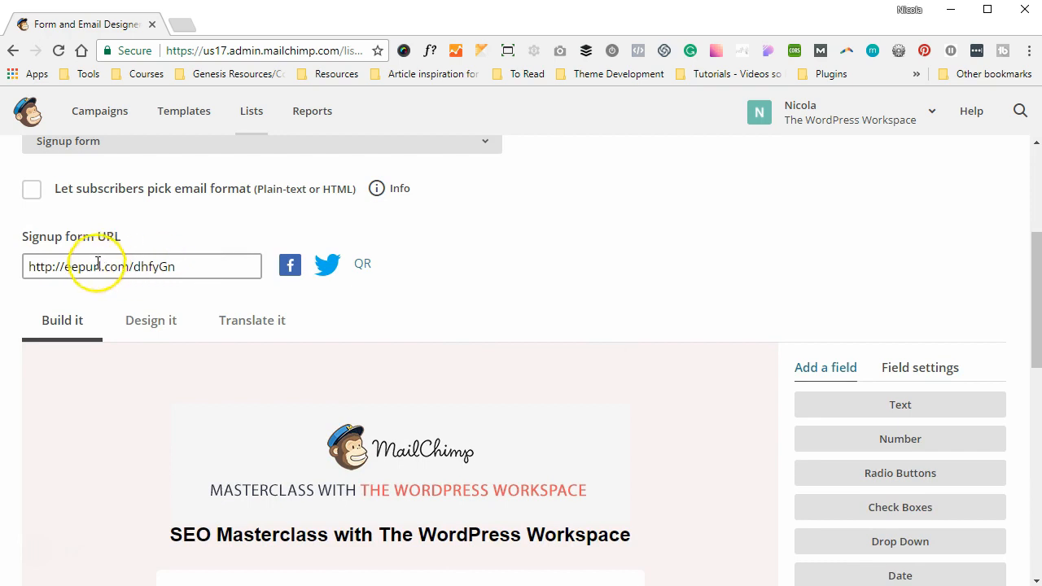
scroll(625, 342, "down", 3)
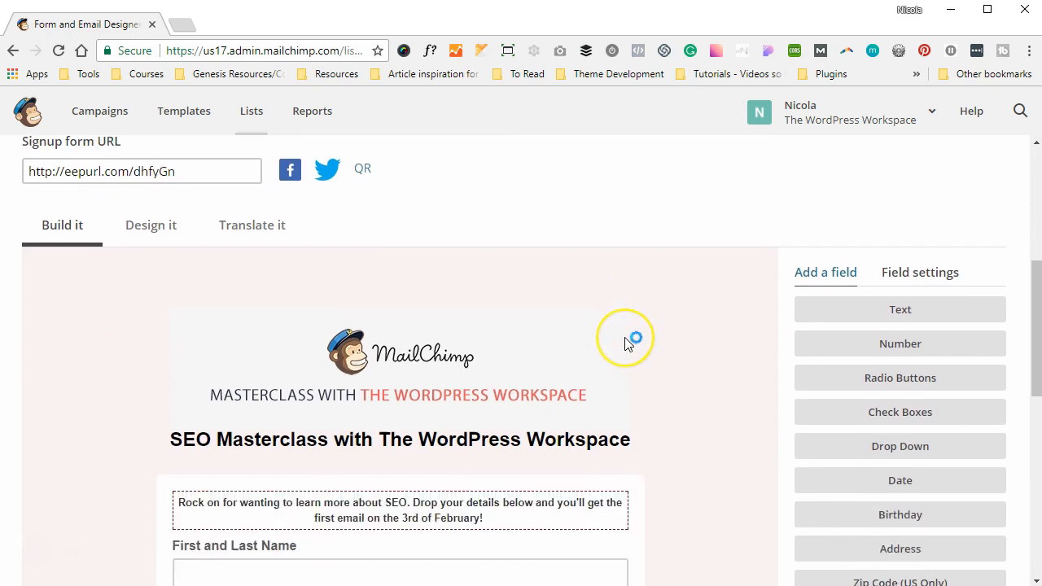
scroll(624, 337, "down", 1)
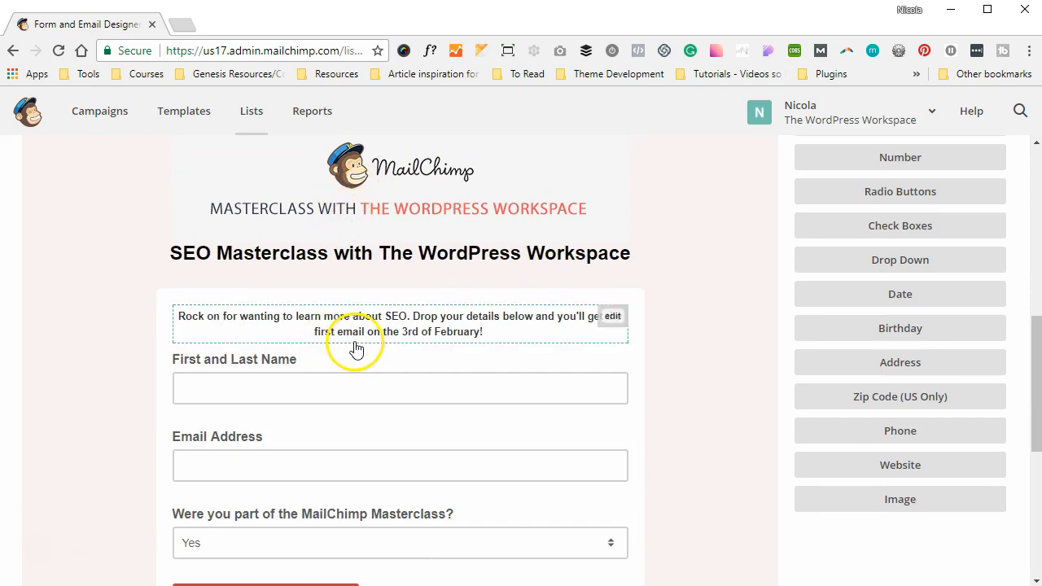
scroll(338, 436, "down", 1)
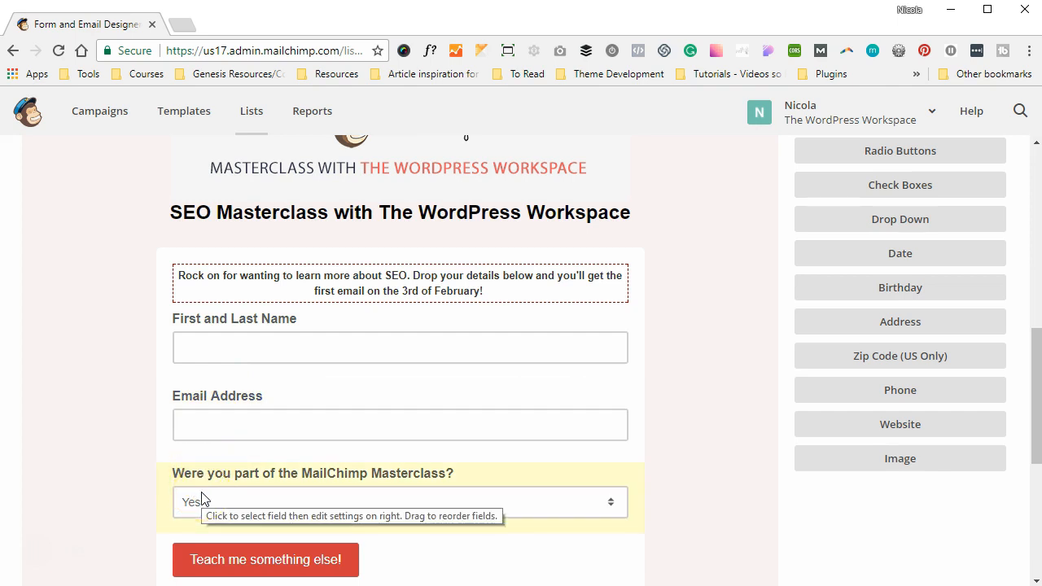
- Switch the form builder from the signup form to the Confirmation thank you page
scroll(601, 323, "up", 5)
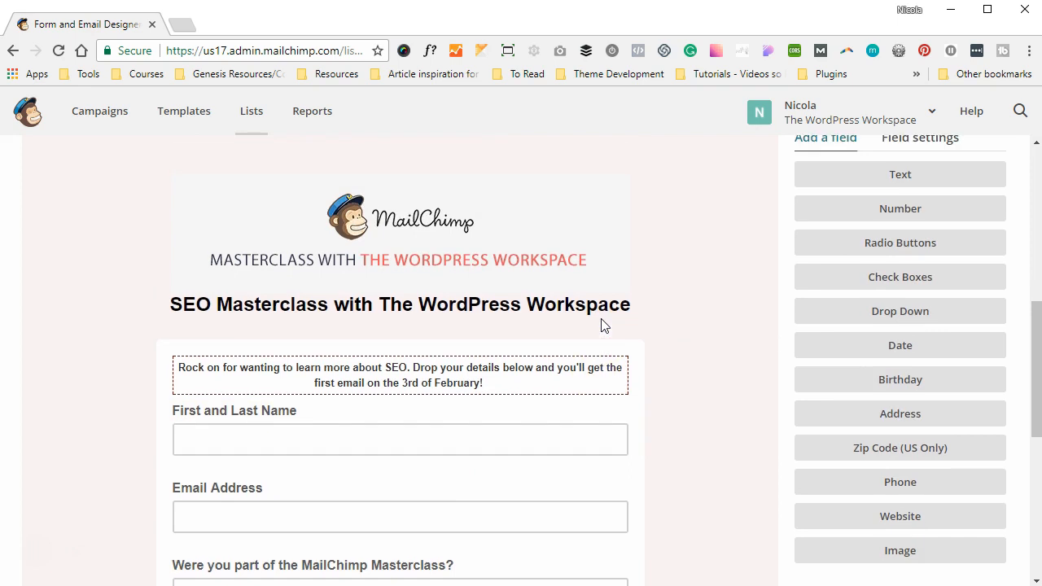
scroll(600, 324, "up", 1)
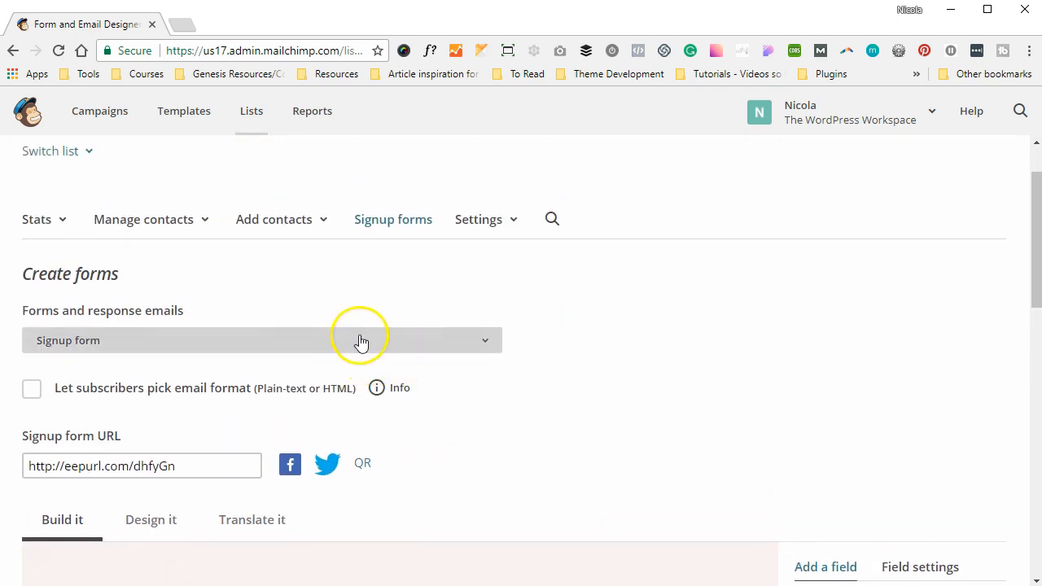
left_click(360, 340)
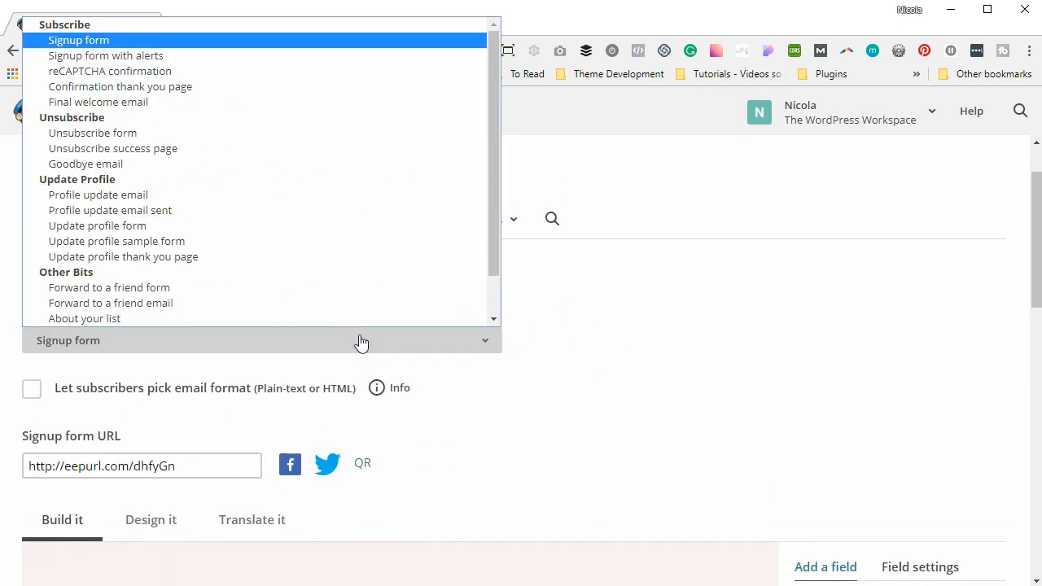
left_click(188, 87)
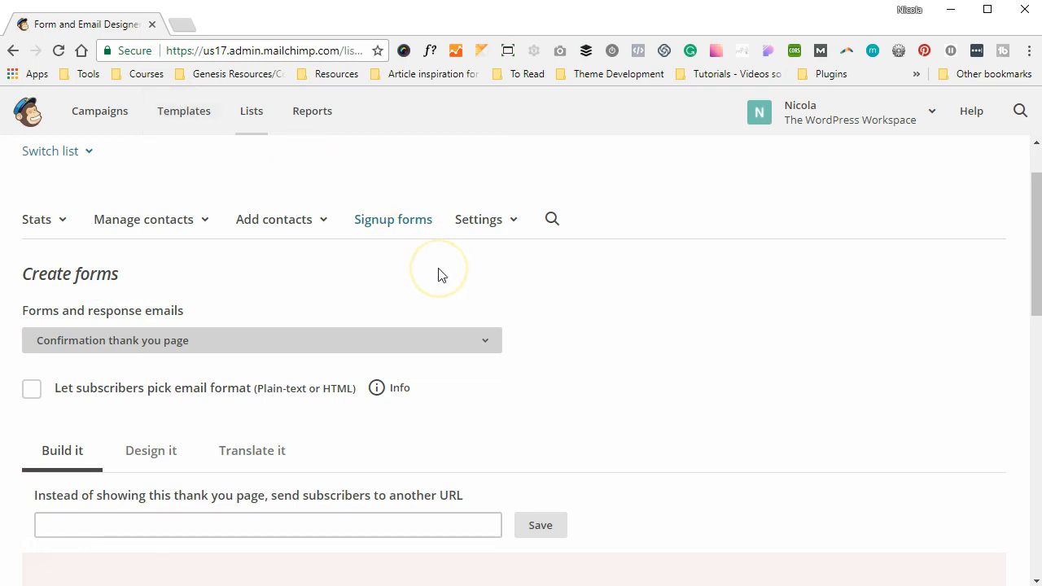
- Examine the thank you page's redirect URL option, confirmation heading, message text and the links below it
scroll(438, 275, "down", 1)
scroll(438, 274, "down", 1)
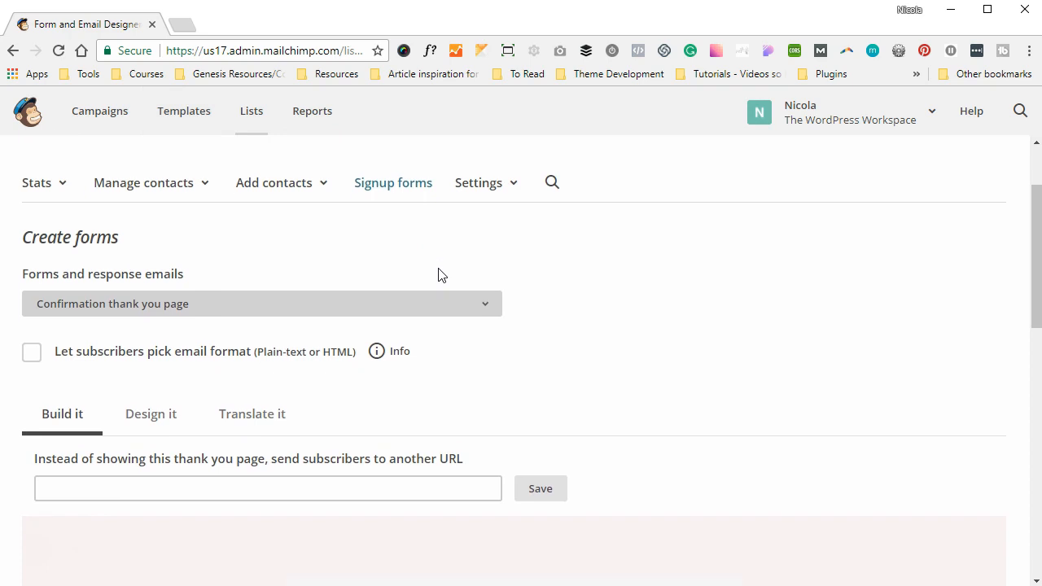
scroll(438, 274, "down", 2)
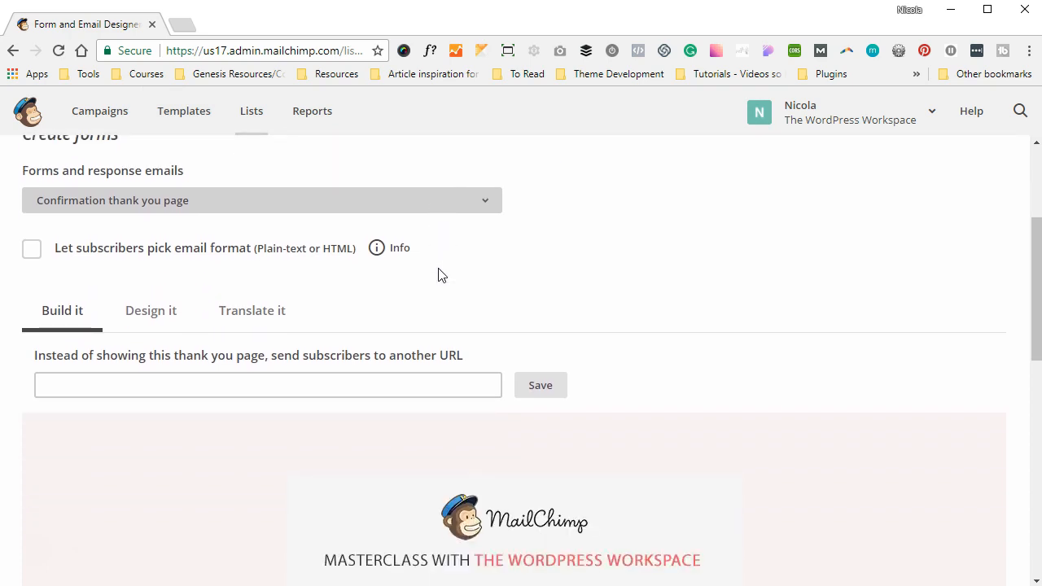
left_click(286, 385)
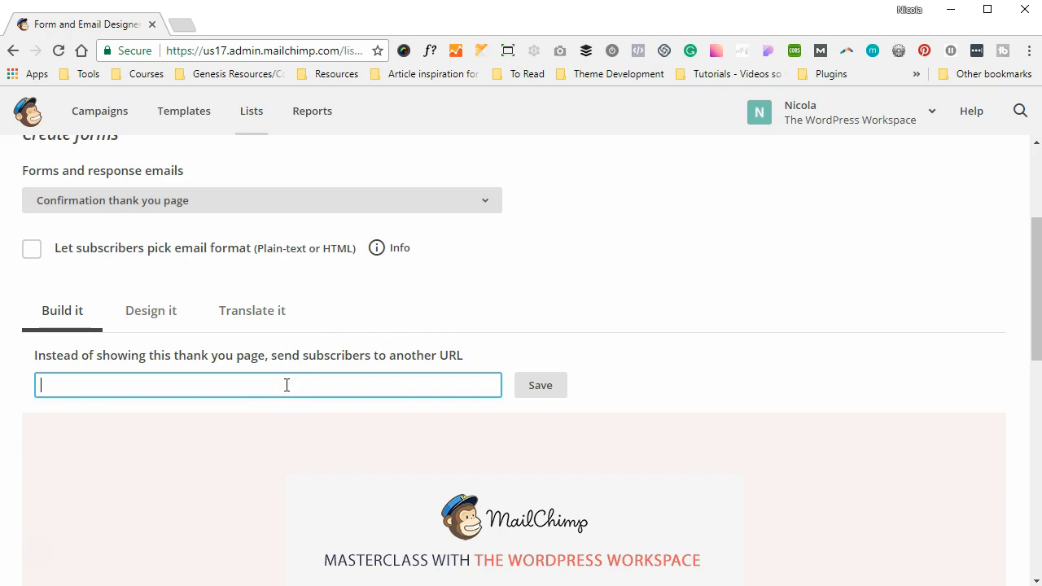
scroll(287, 386, "down", 3)
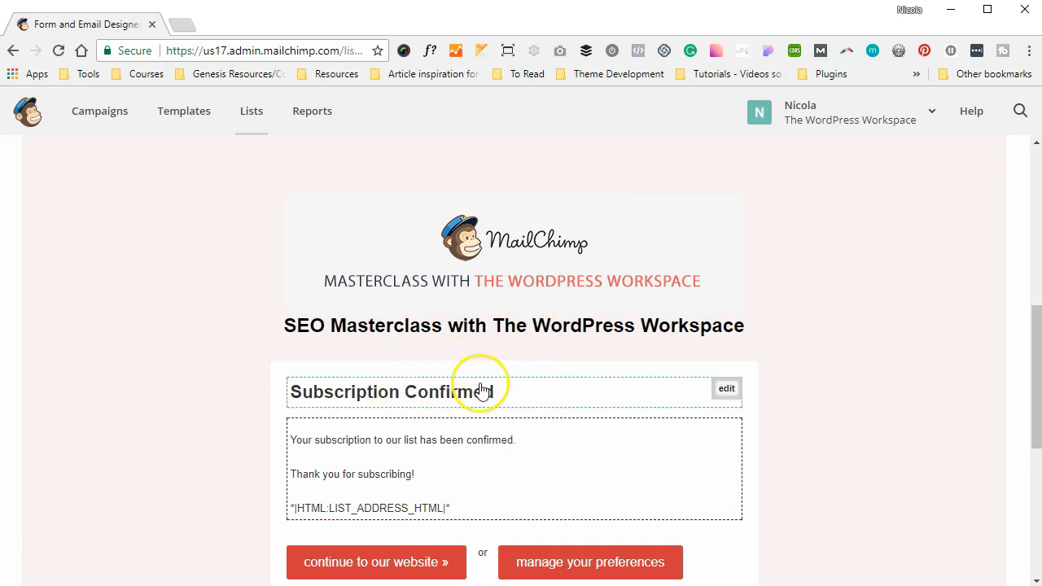
scroll(603, 495, "down", 2)
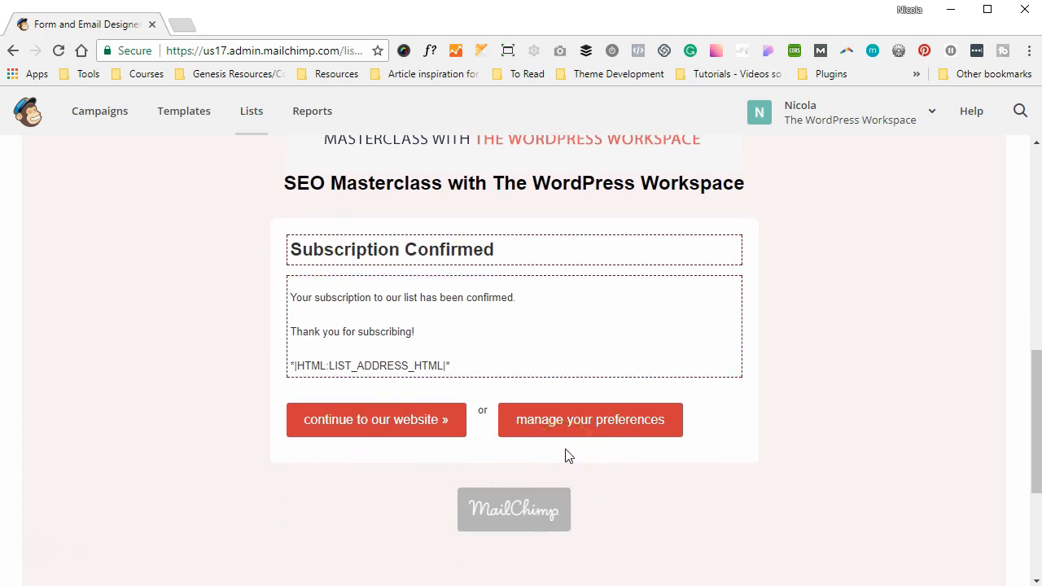
scroll(658, 374, "up", 1)
scroll(658, 374, "up", 5)
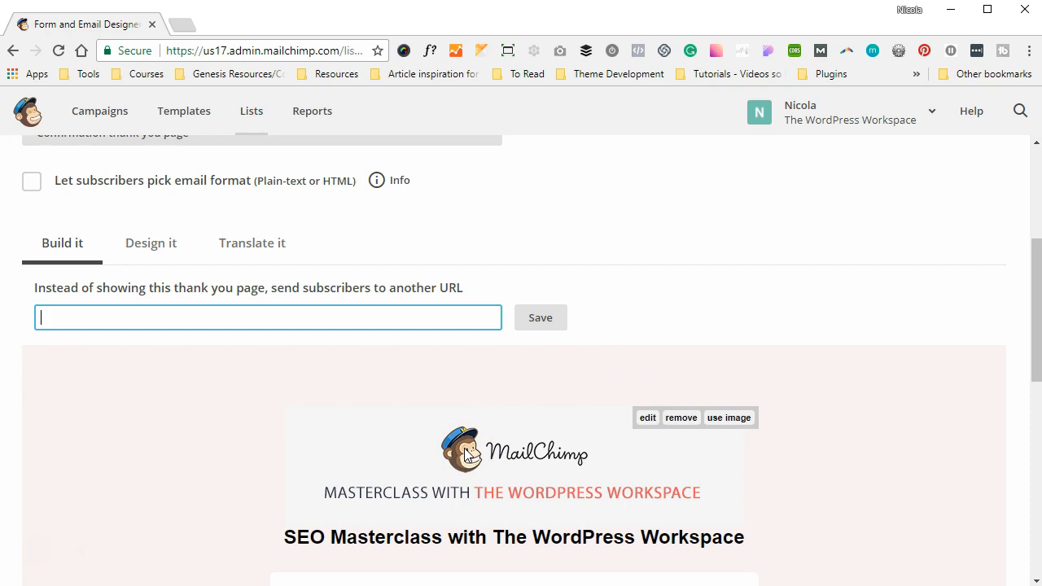
left_click(535, 200)
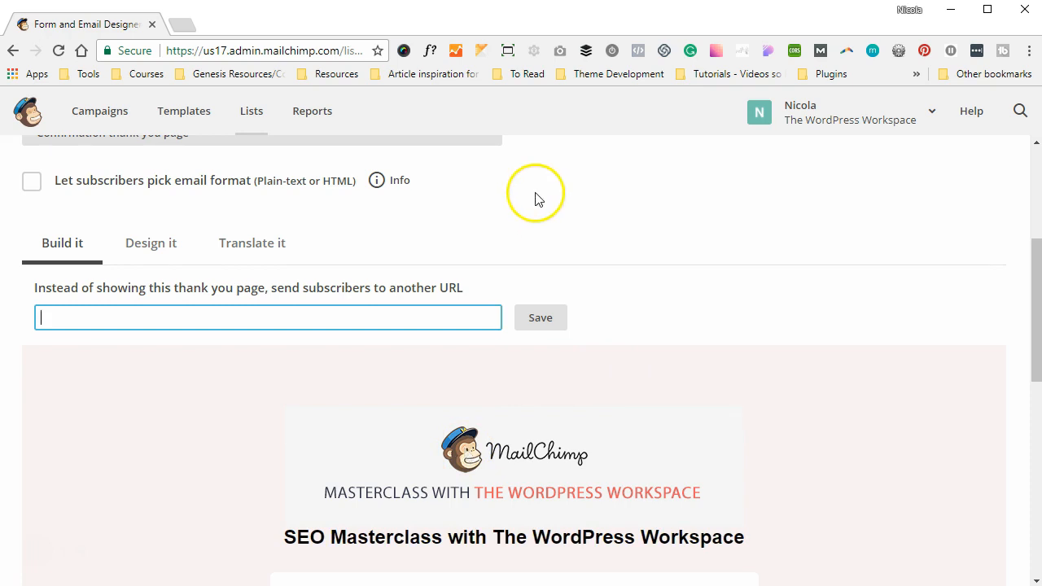
- Switch the form builder back to the Signup form
scroll(535, 210, "up", 1)
scroll(535, 214, "up", 2)
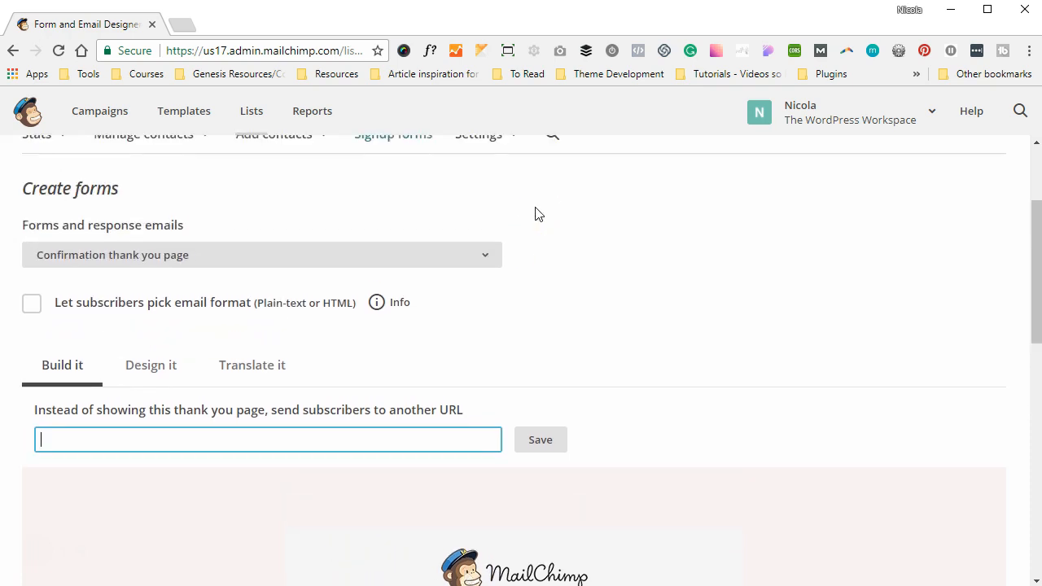
scroll(535, 214, "up", 1)
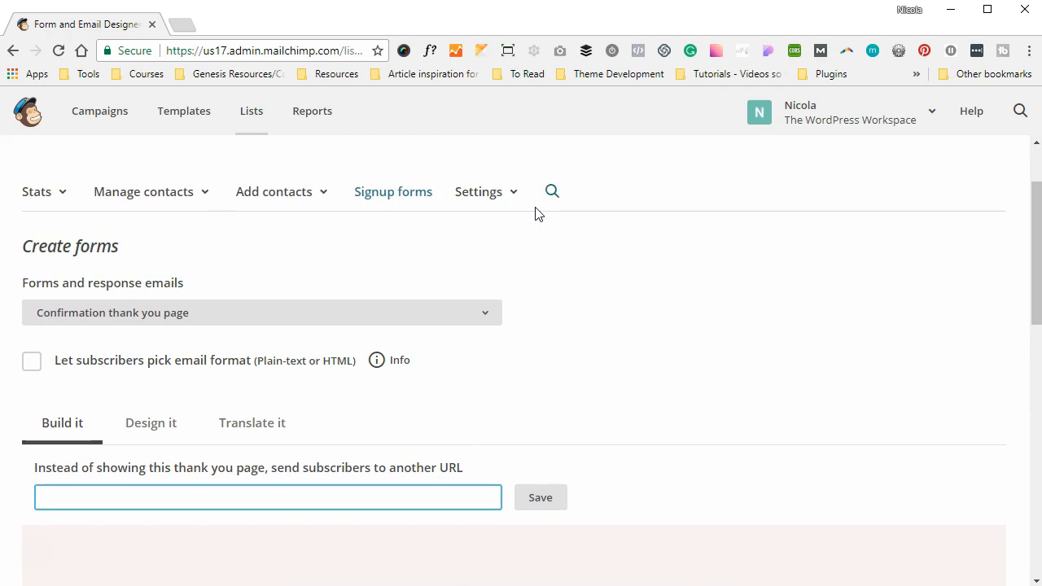
left_click(421, 309)
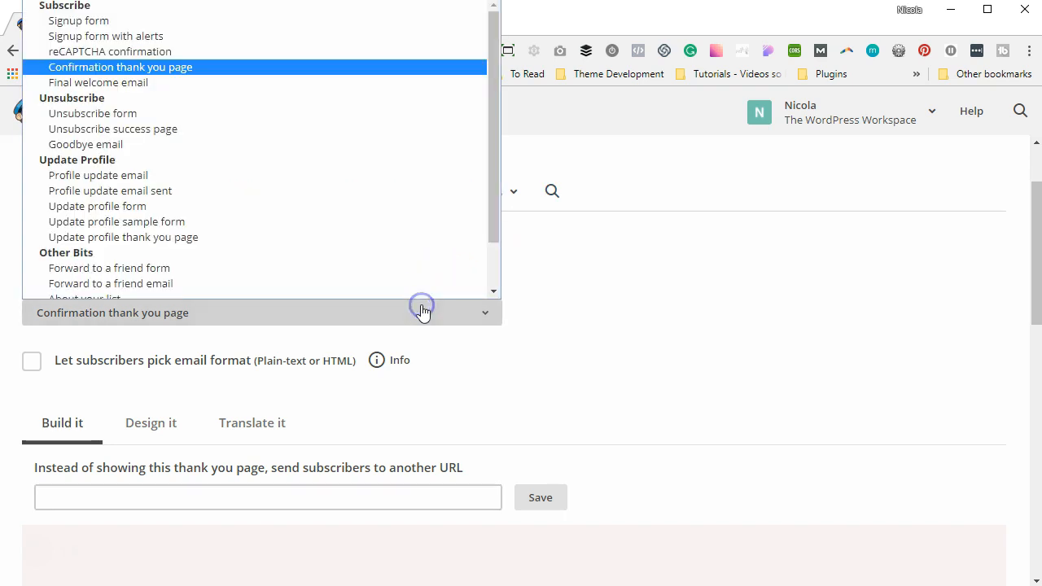
left_click(252, 21)
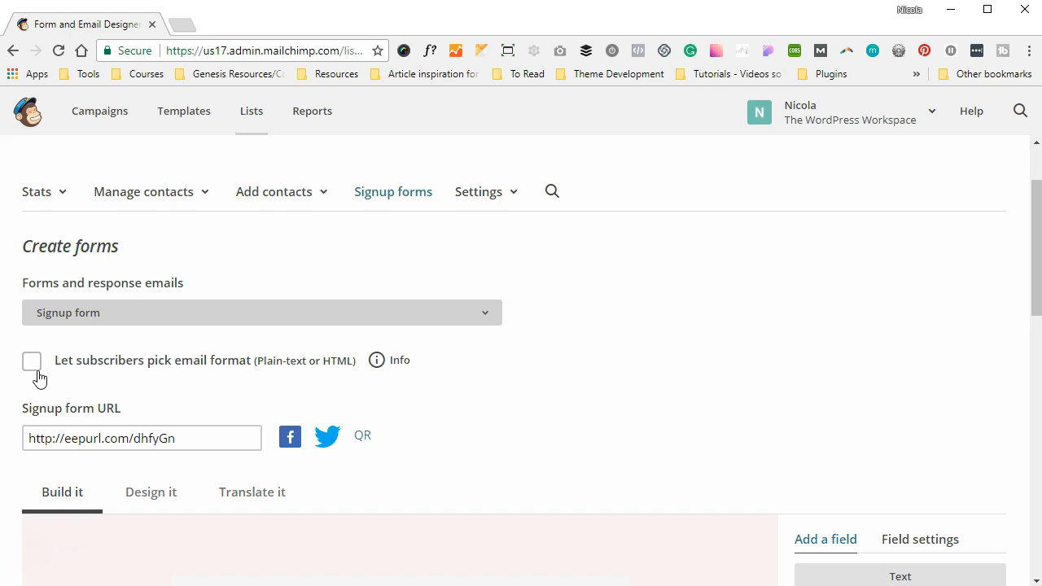
- Examine the signup form's email format option, form URL, sharing options and builder sections
left_click(414, 436)
scroll(414, 438, "down", 1)
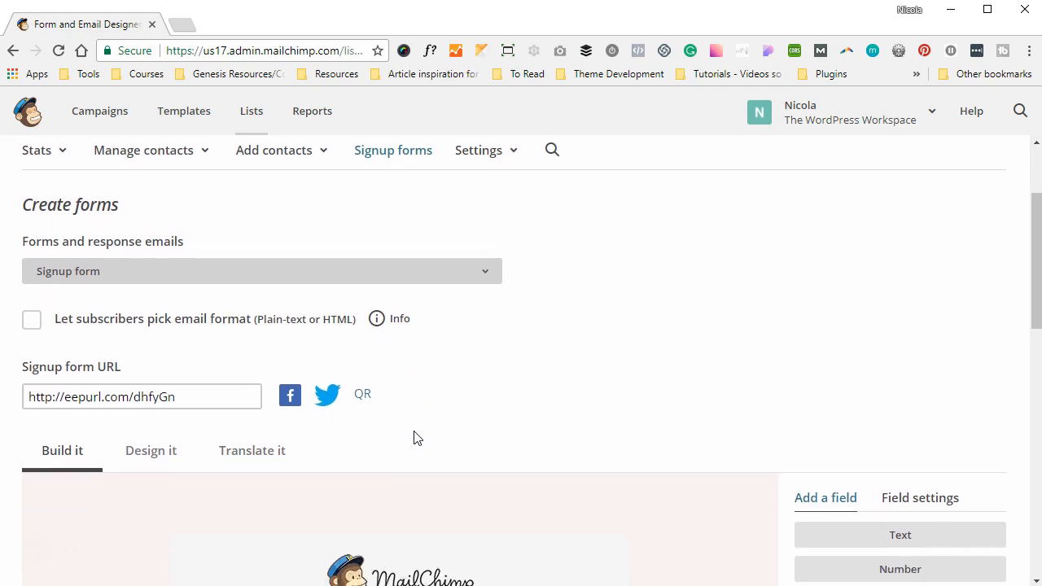
left_click(407, 434)
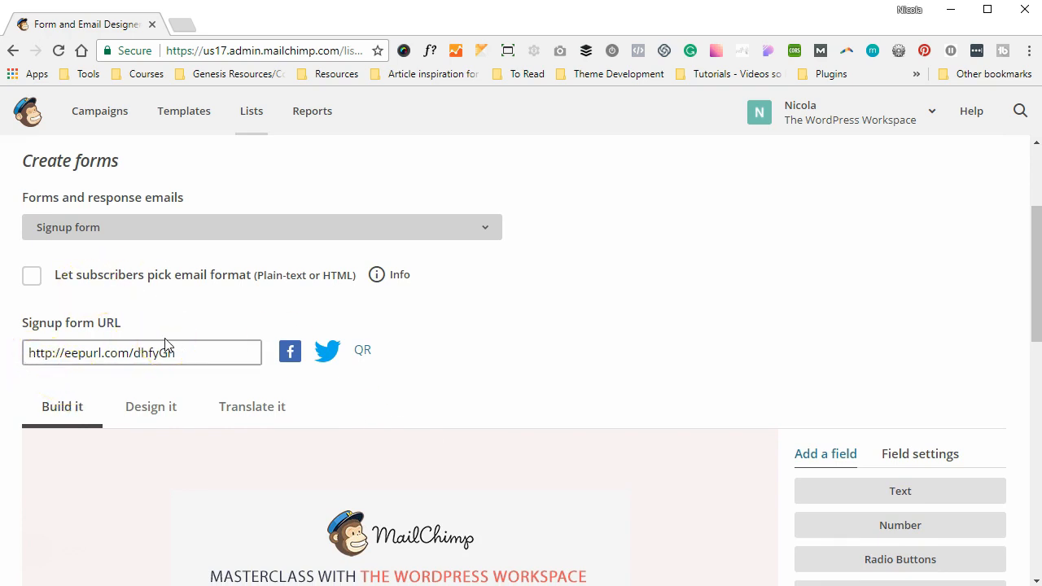
left_click(448, 387)
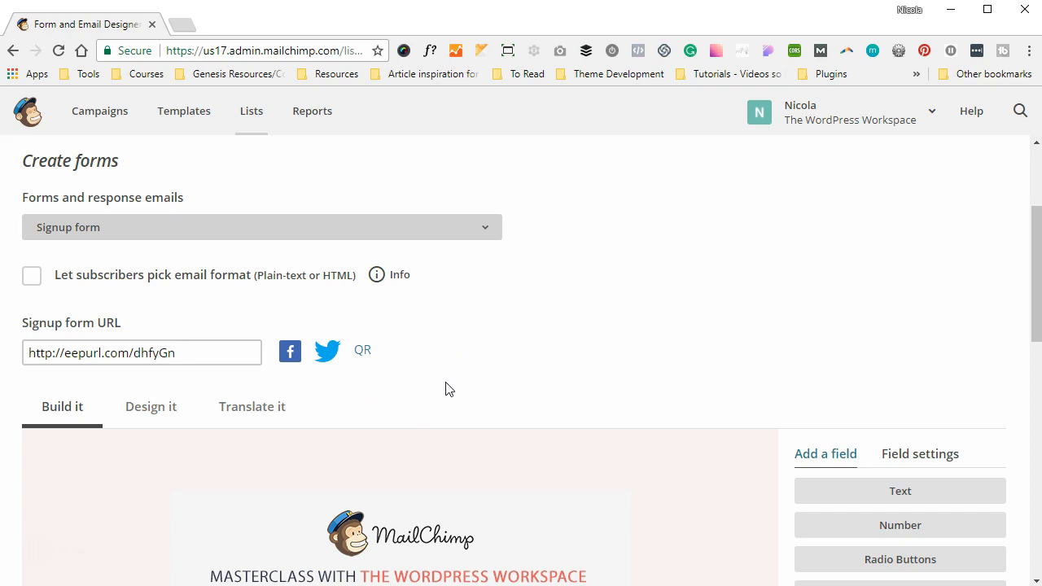
scroll(445, 389, "down", 1)
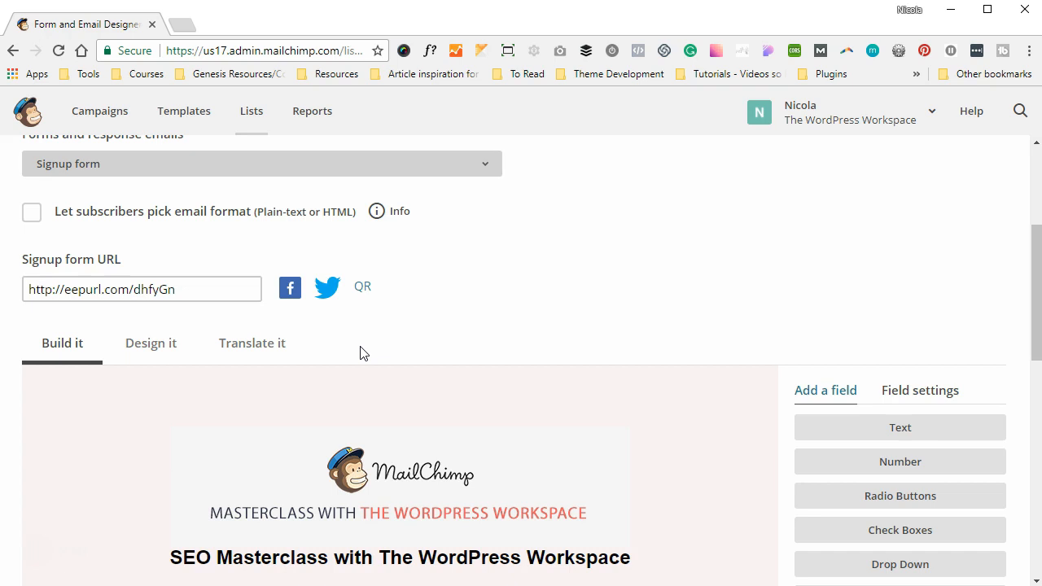
scroll(363, 353, "up", 2)
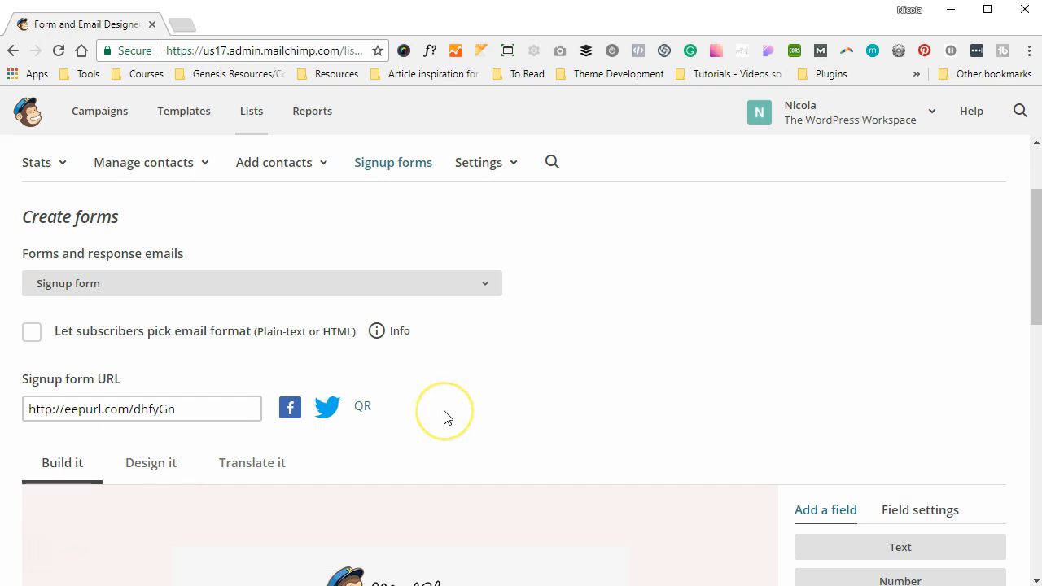
- Open the header banner image's settings in the content editor, reinsert the image as is and save the header
scroll(447, 417, "down", 2)
scroll(446, 417, "down", 1)
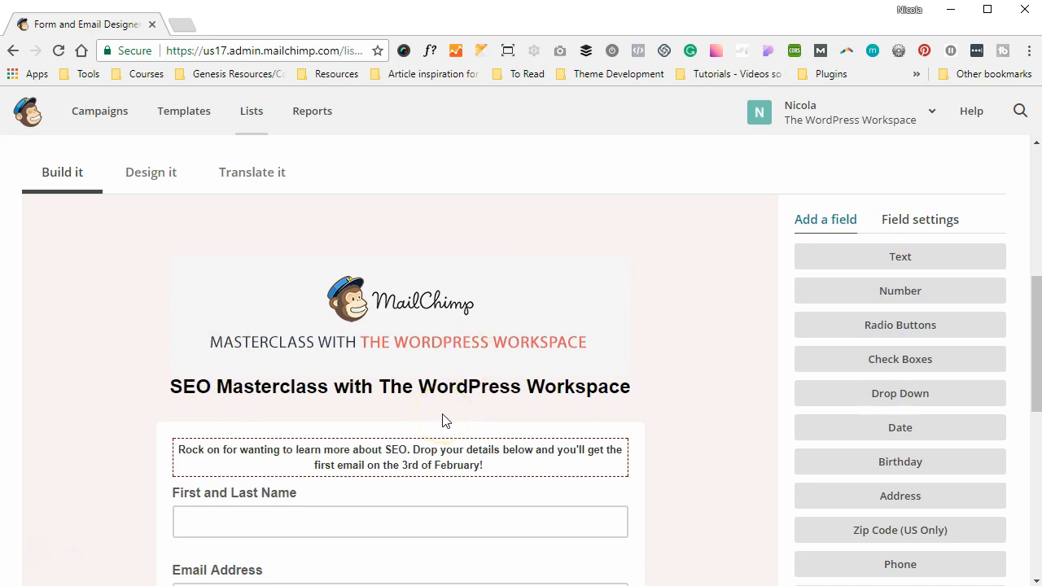
mouse_move(456, 319)
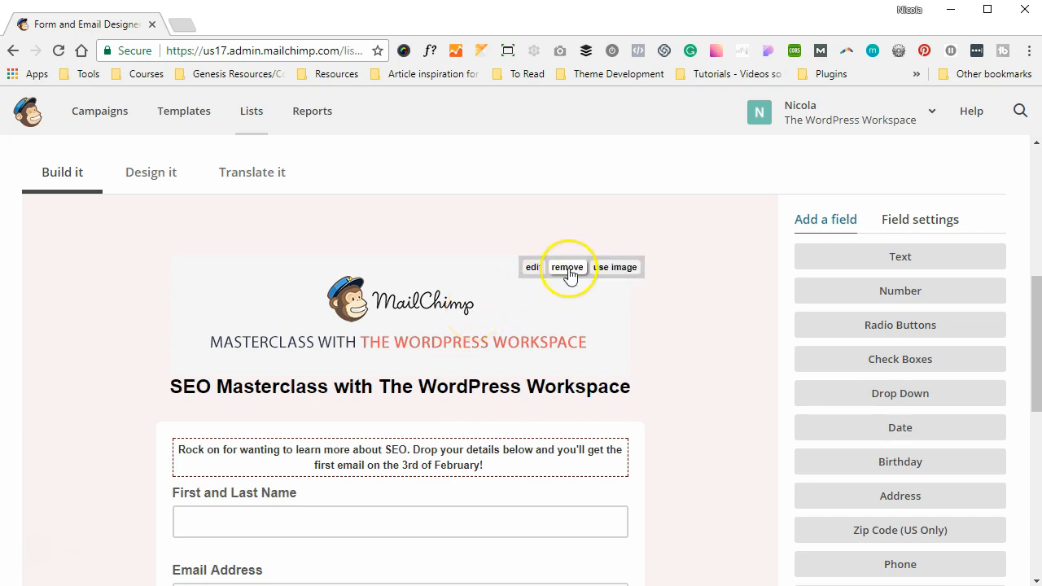
left_click(615, 272)
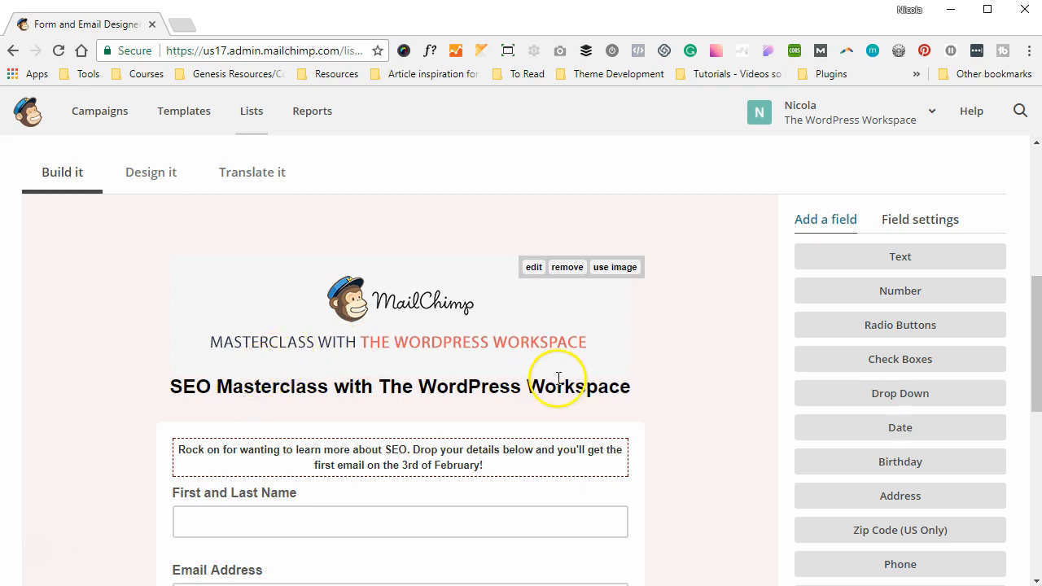
left_click(537, 269)
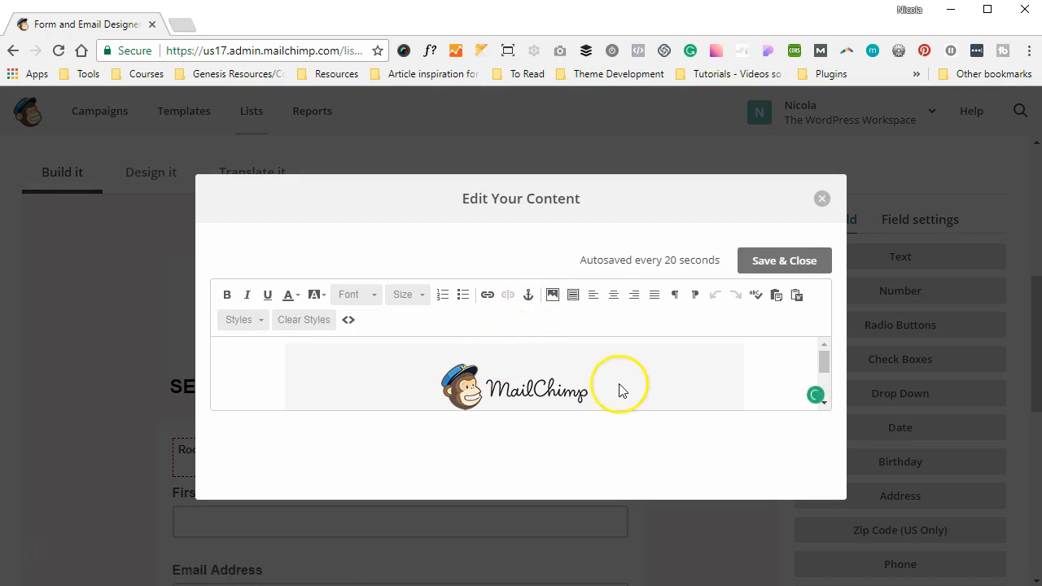
left_click(518, 371)
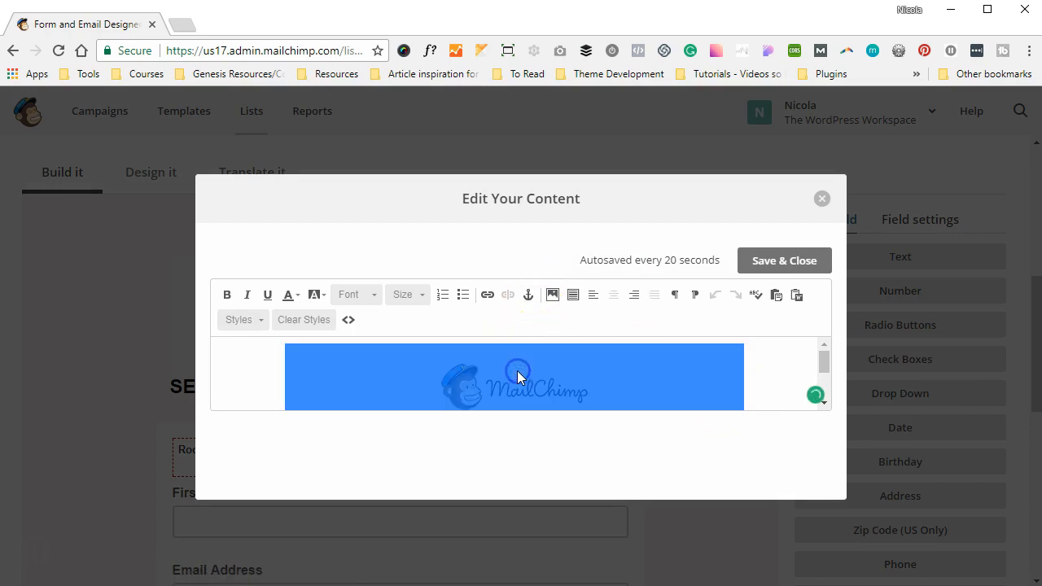
left_click(553, 296)
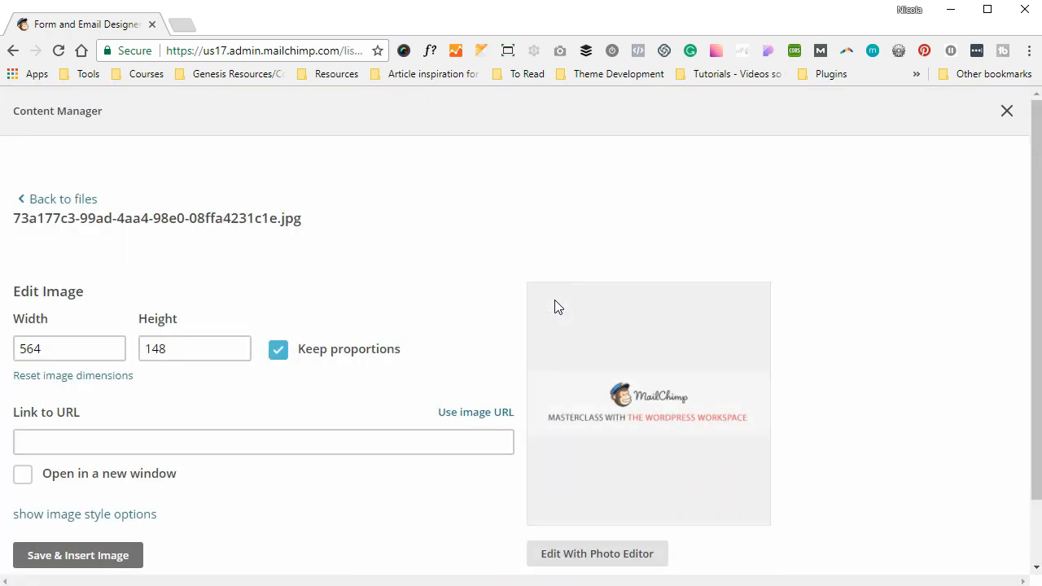
left_click(135, 557)
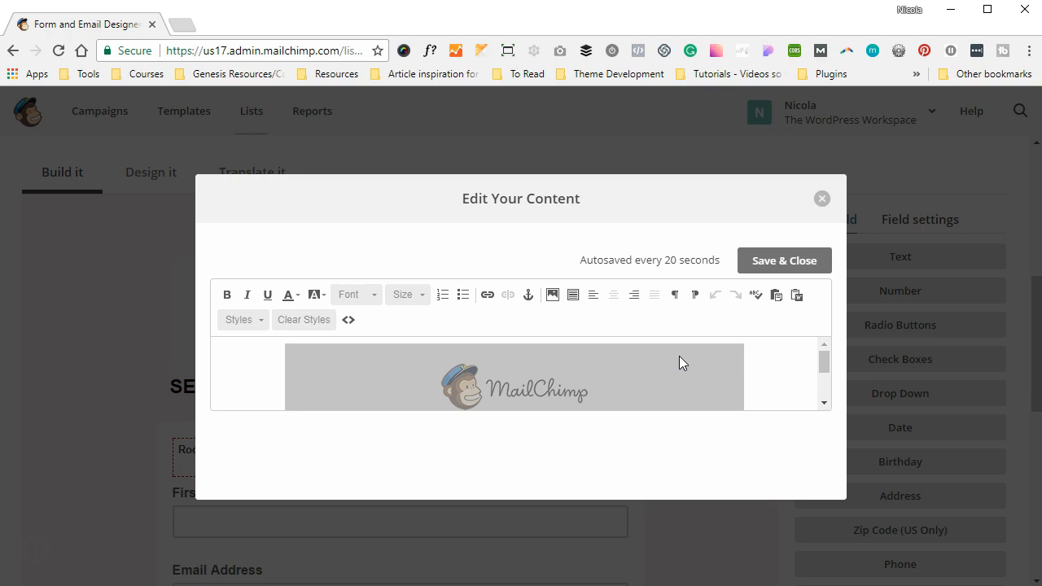
left_click(784, 269)
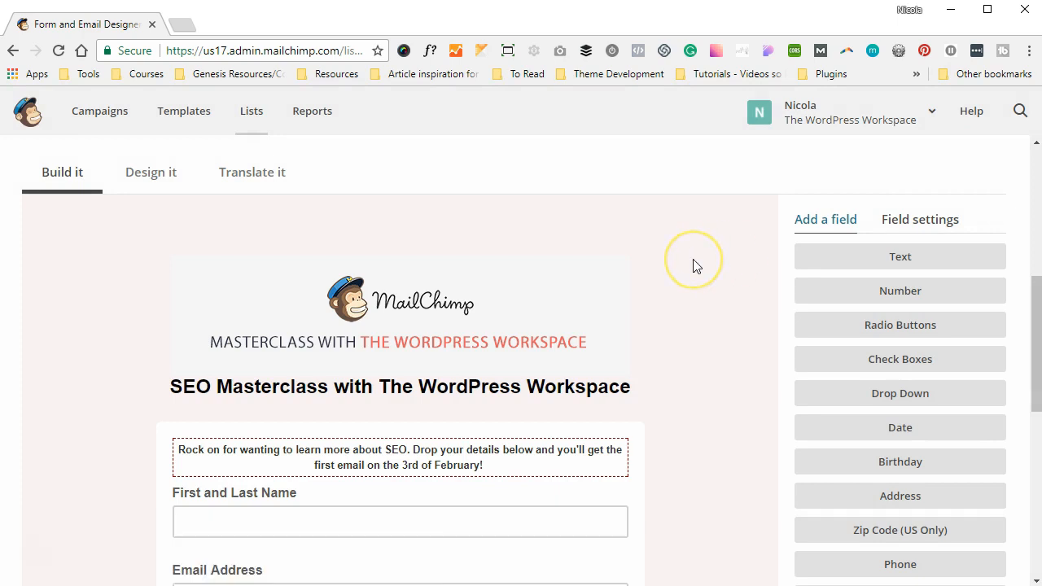
- Examine the signup form's message, its existing fields and the field types available to add
scroll(694, 266, "down", 2)
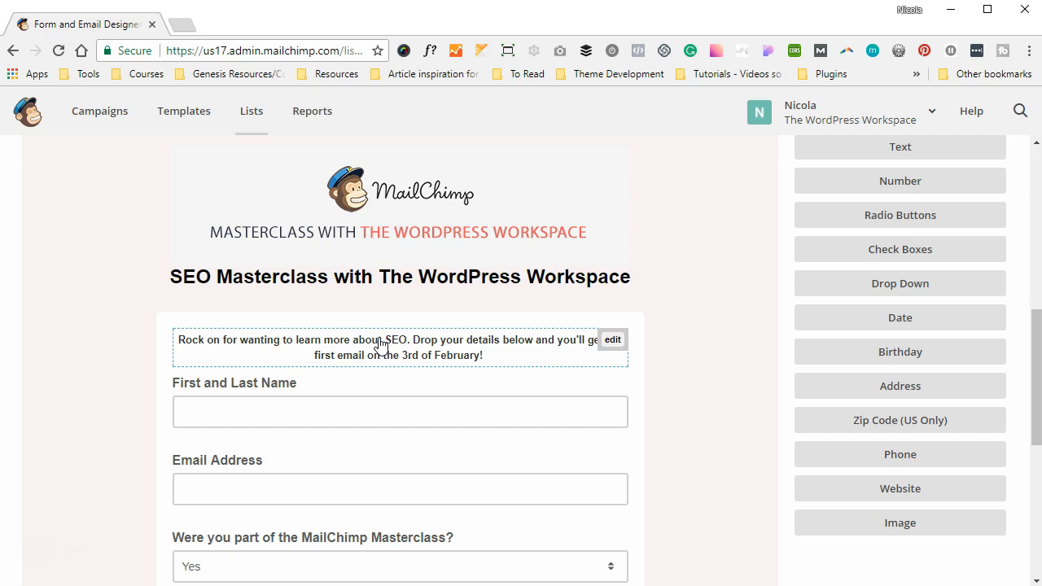
scroll(407, 337, "down", 1)
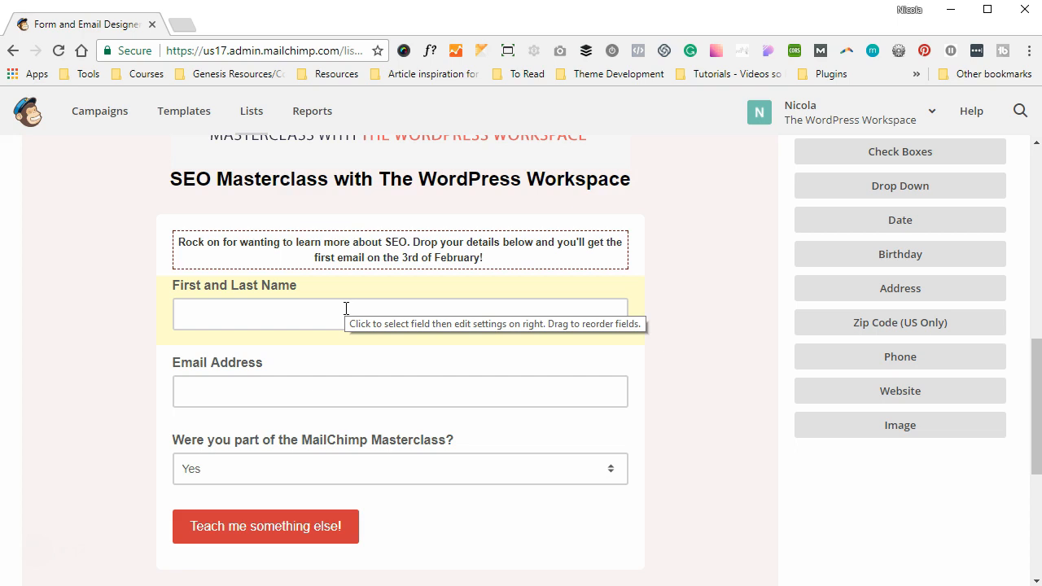
scroll(681, 274, "up", 1)
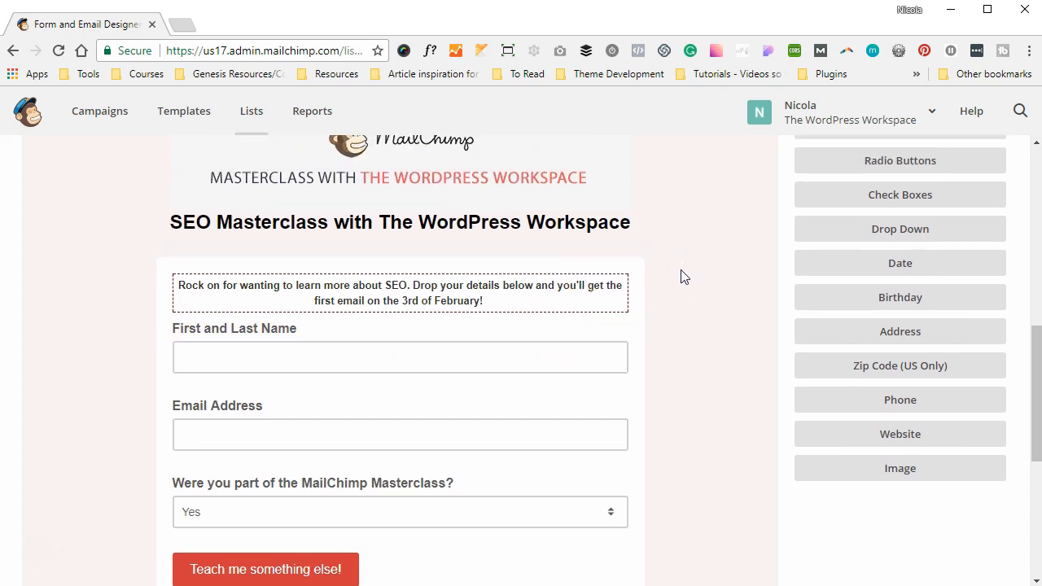
scroll(681, 275, "up", 3)
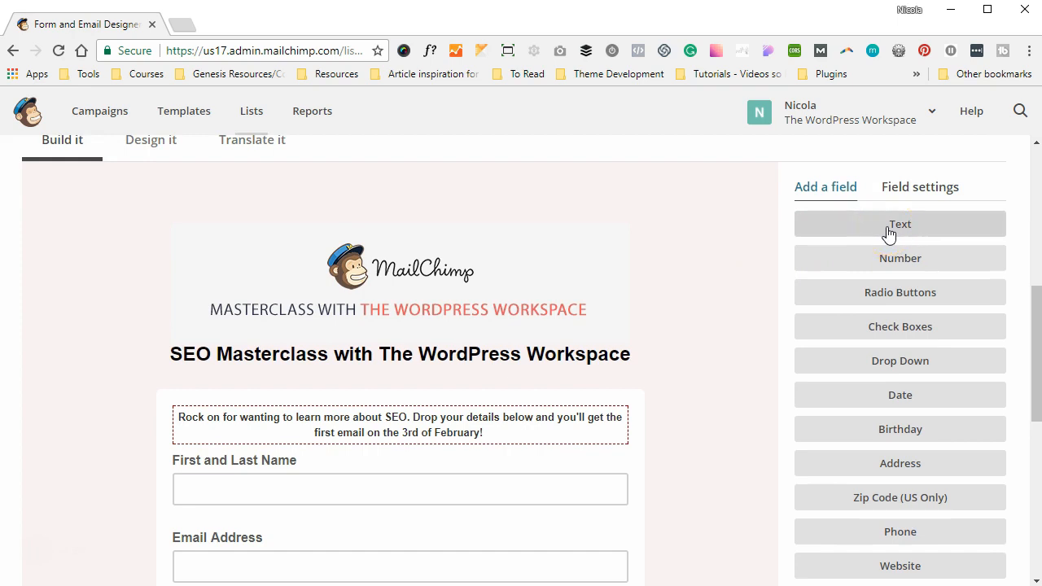
left_click(878, 259)
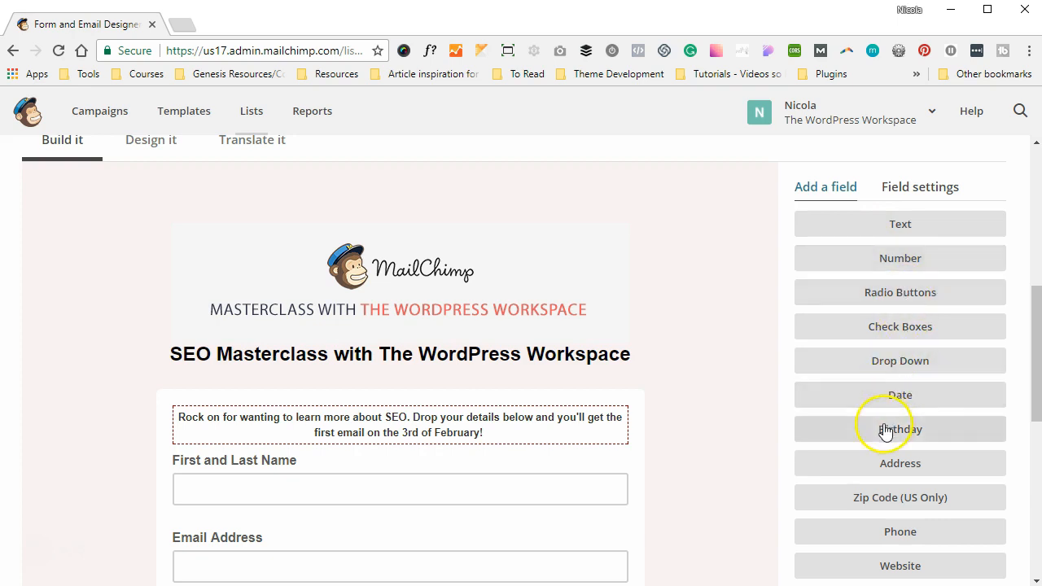
scroll(885, 434, "down", 1)
left_click(909, 444)
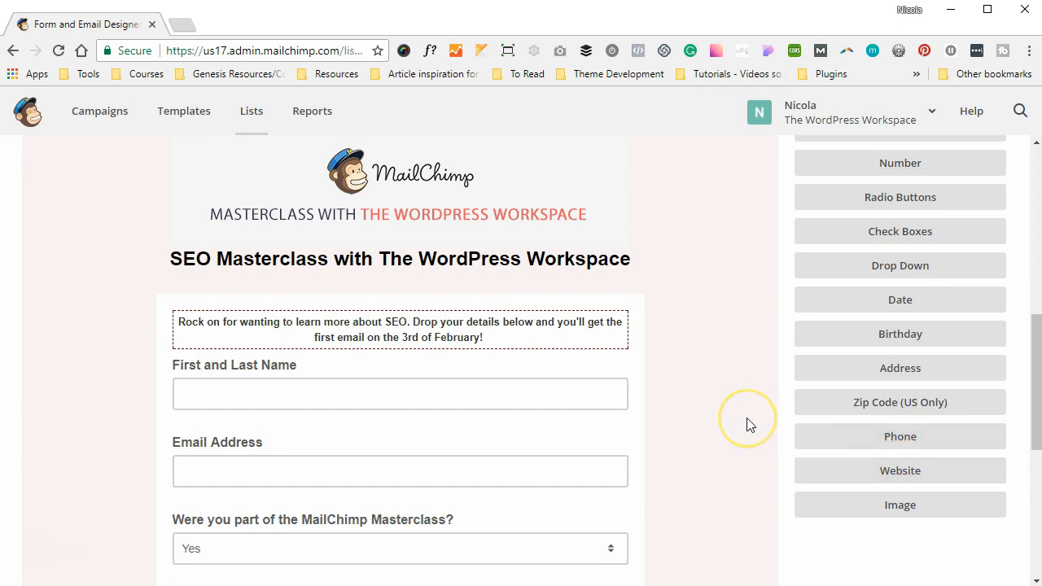
- Add a Website field to the signup form below the MailChimp Masterclass question
scroll(748, 425, "down", 1)
left_click(839, 410)
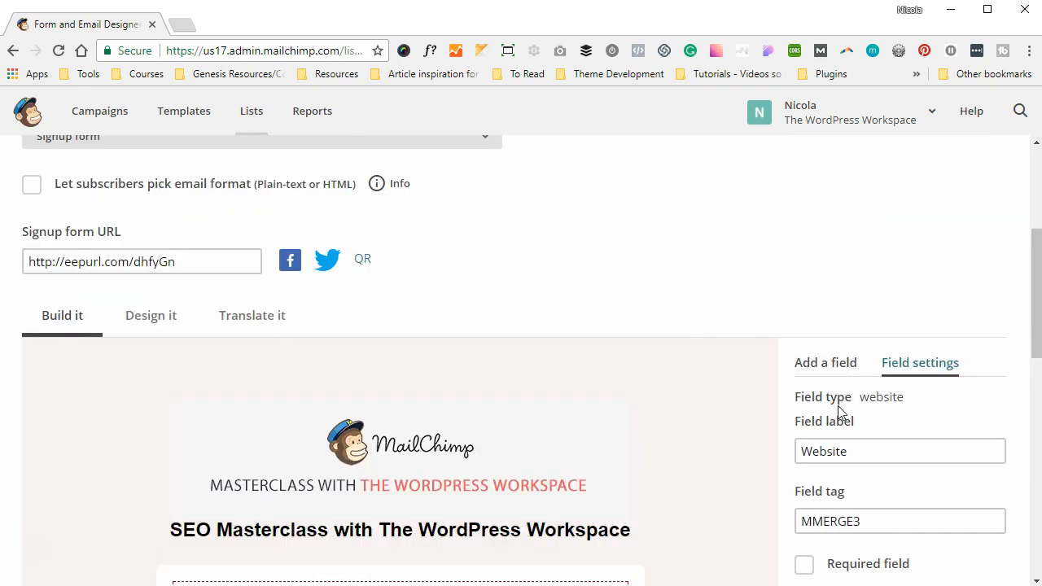
left_click(659, 369)
scroll(660, 371, "down", 5)
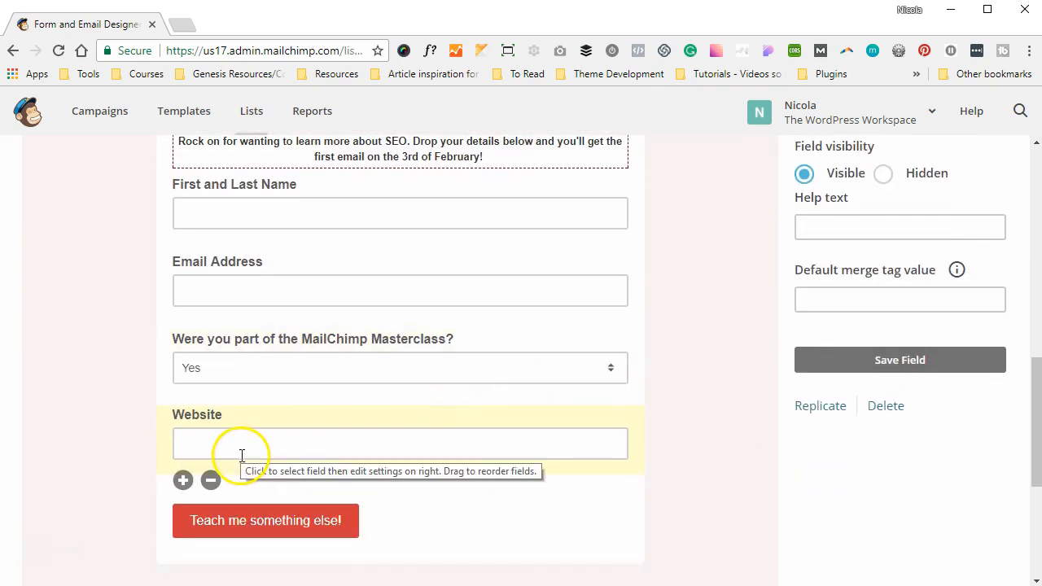
- Set the Website field's label to "Please pop in your blog address"
scroll(782, 326, "up", 2)
scroll(783, 327, "up", 1)
left_click(822, 245)
double_click(822, 245)
type("Please pop in your blog address")
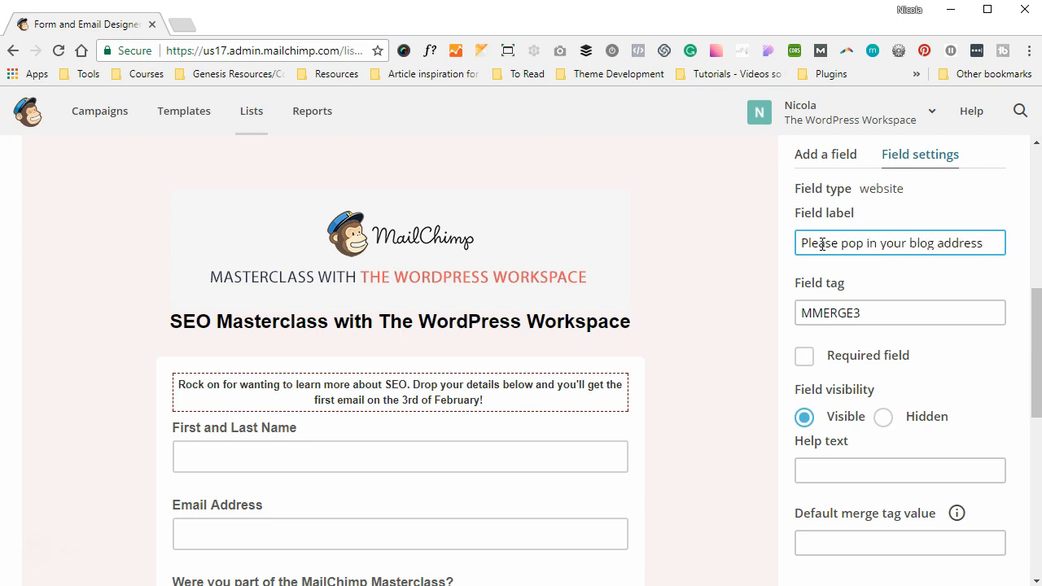
- Switch the blog address field's required option on and back off, and save the field
mouse_move(615, 281)
scroll(742, 314, "down", 1)
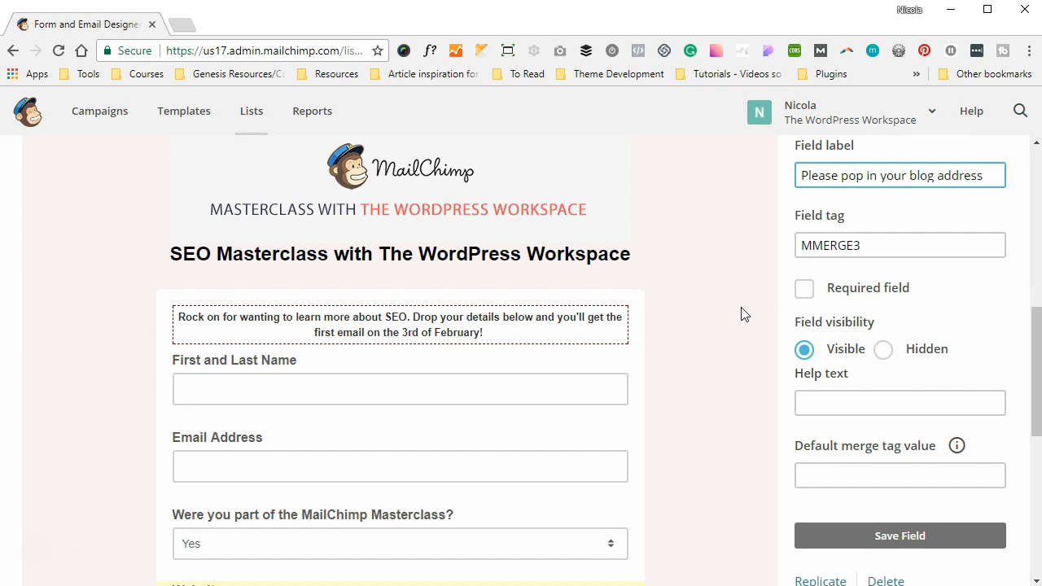
left_click(804, 289)
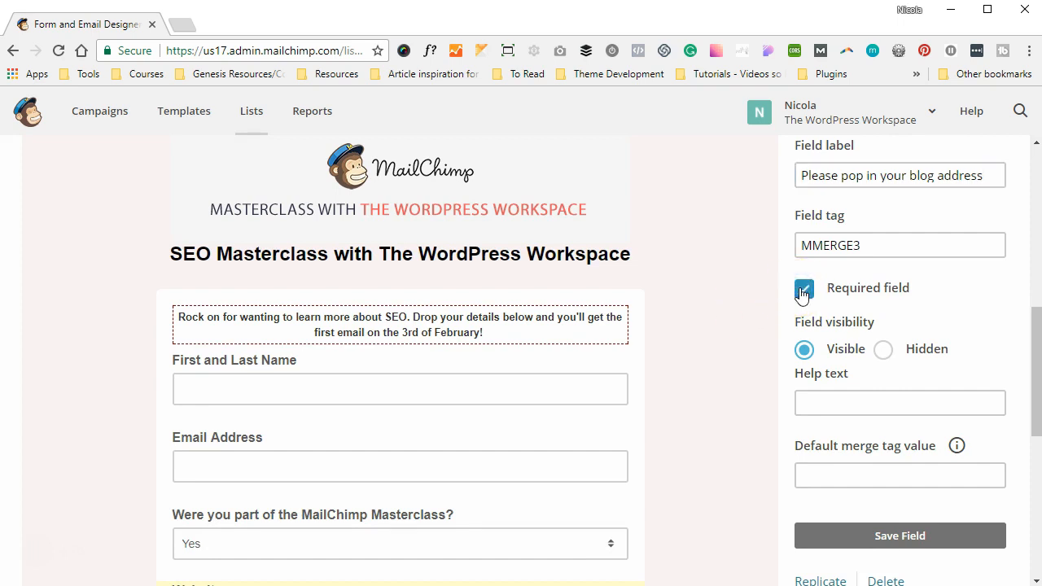
left_click(803, 292)
scroll(667, 368, "down", 1)
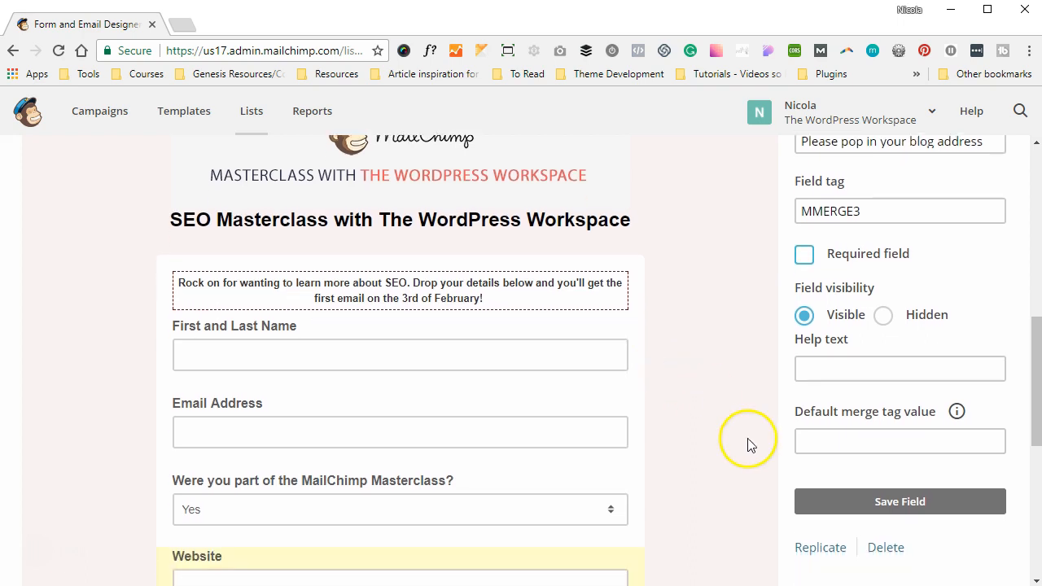
left_click(822, 511)
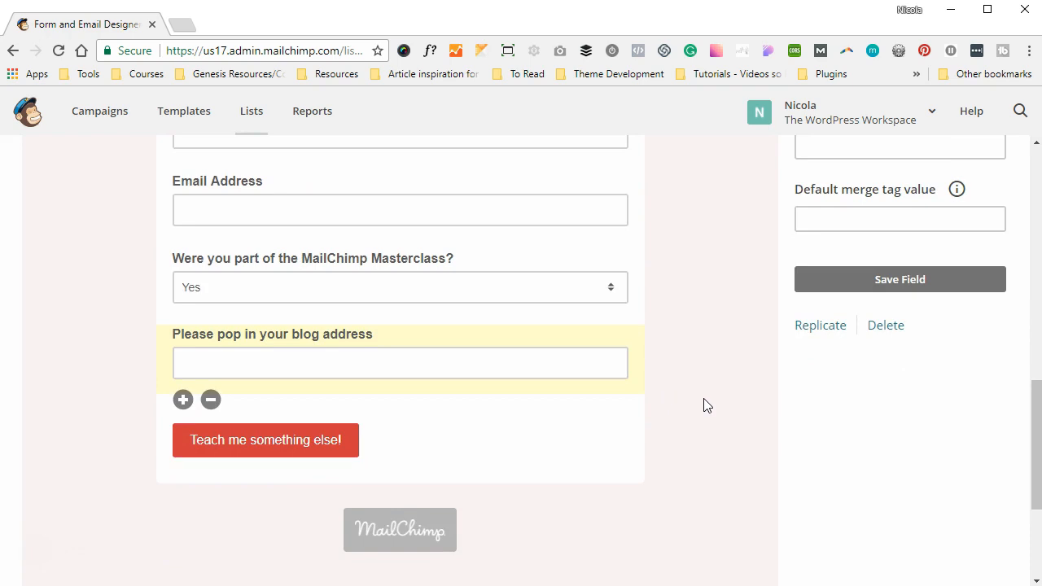
- Remove the "Please pop in your blog address" field from the form, confirming with DELETE
scroll(705, 405, "down", 2)
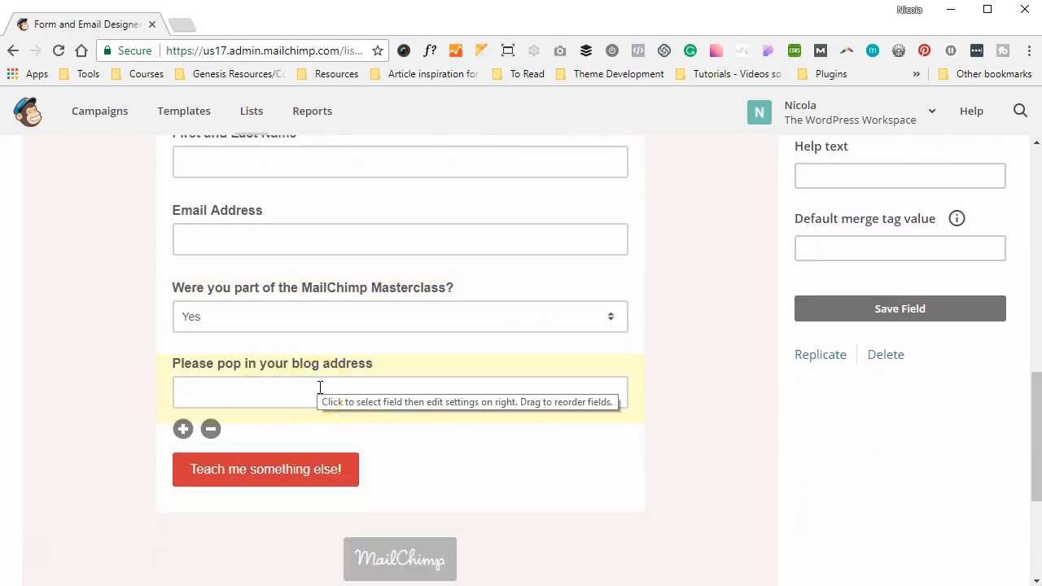
left_click(377, 300)
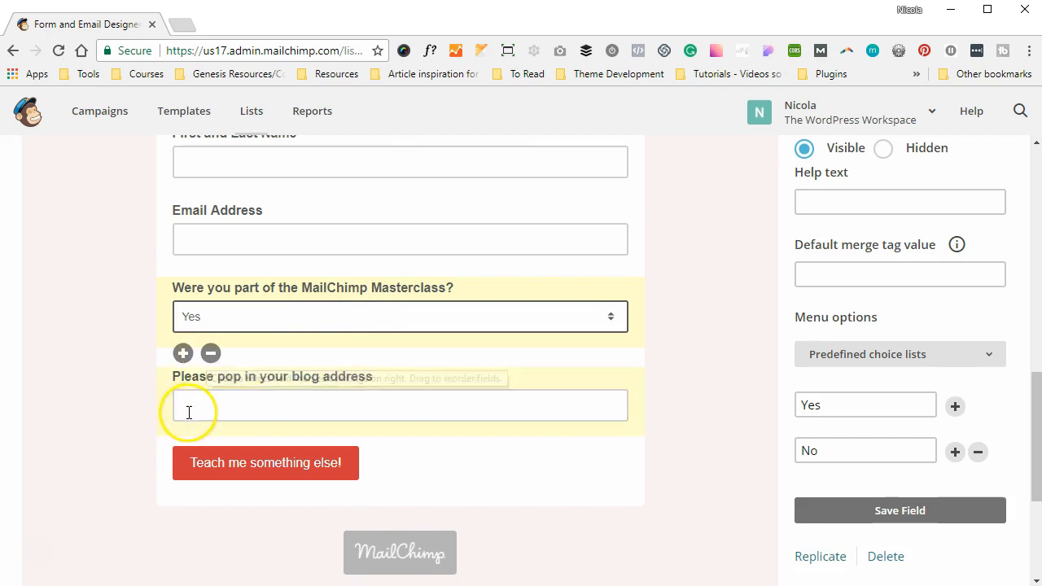
left_click(224, 384)
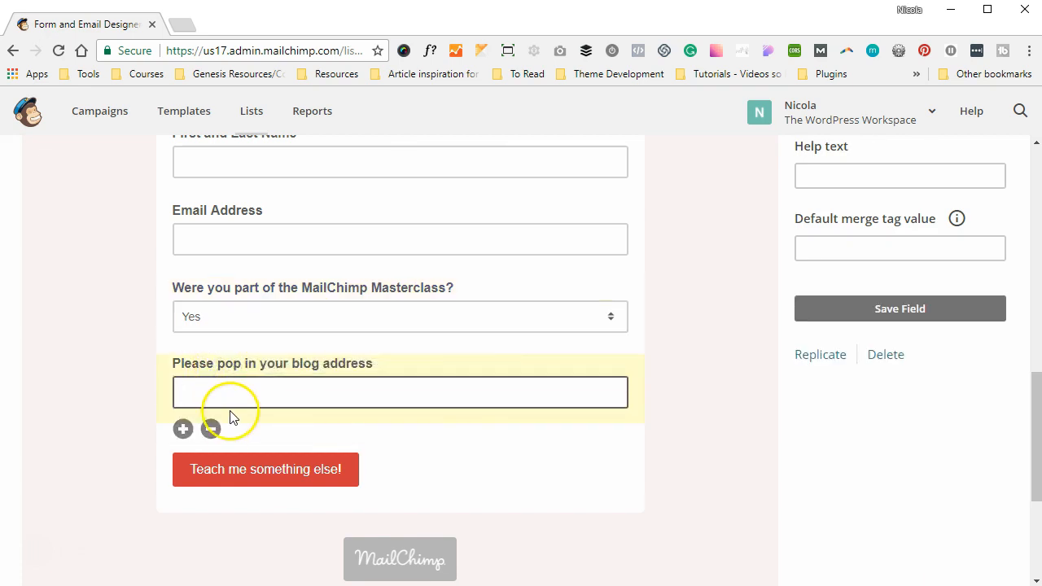
left_click(210, 429)
left_click(349, 363)
type("DELETE")
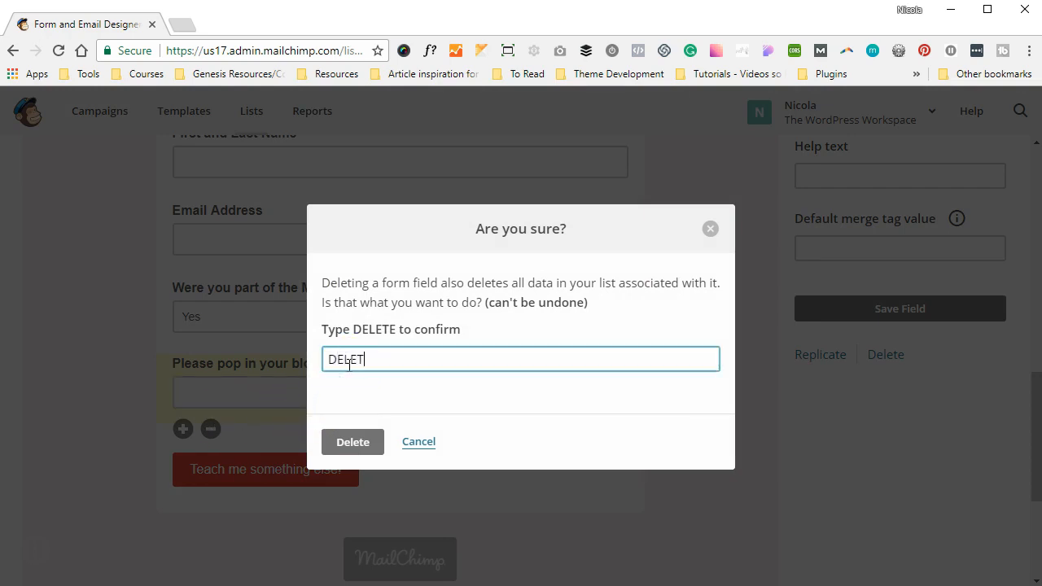
left_click(344, 440)
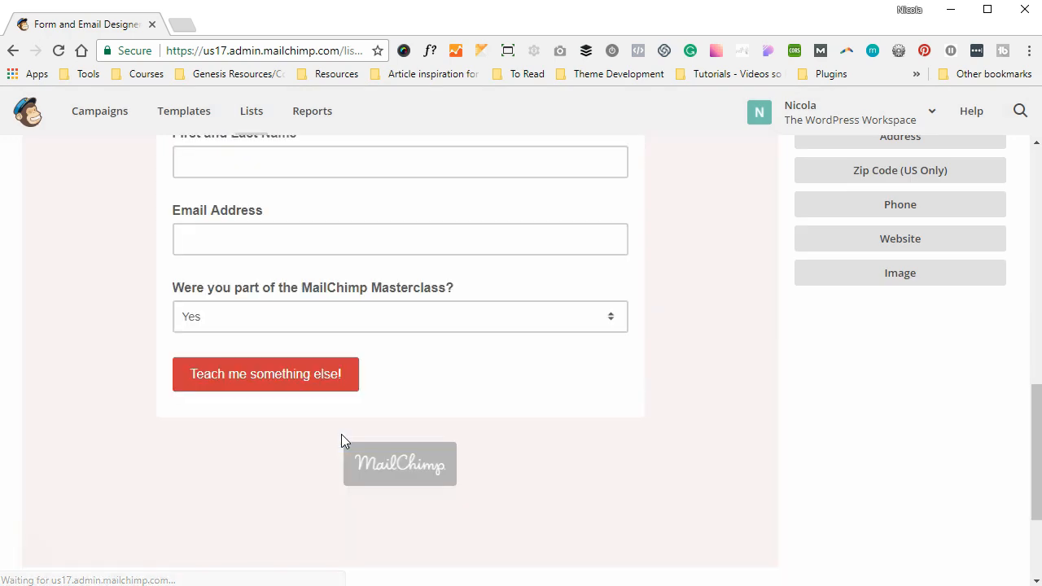
left_click(714, 314)
scroll(718, 316, "up", 1)
scroll(718, 316, "up", 3)
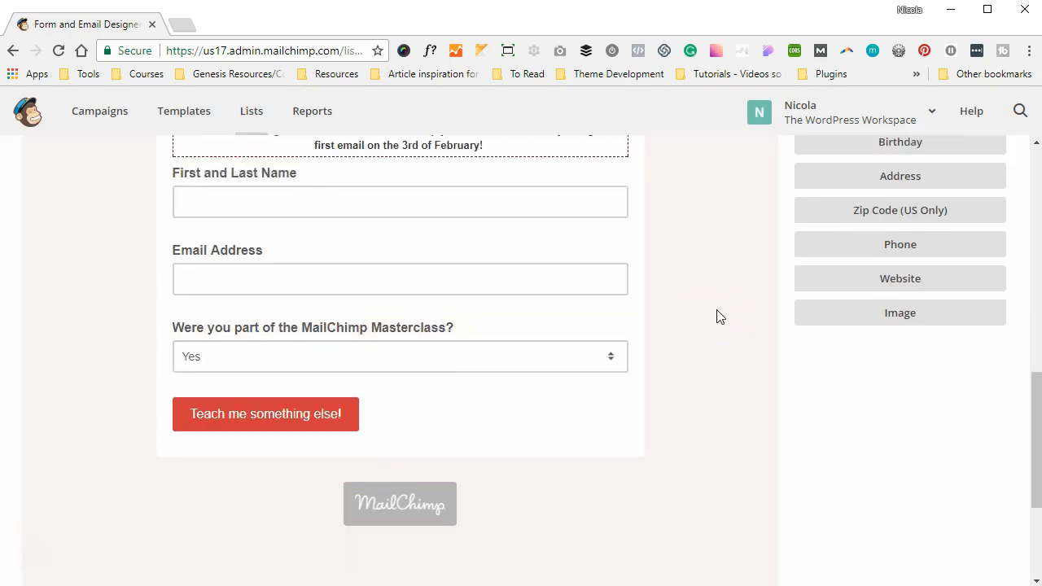
scroll(718, 316, "down", 1)
scroll(716, 318, "down", 1)
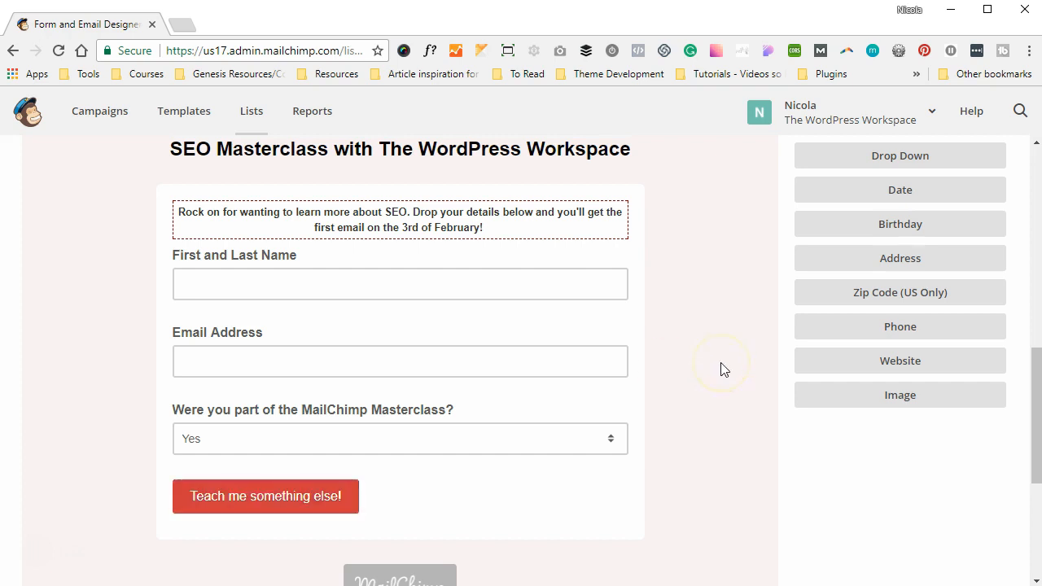
- Open the signup form's design settings and look over the page background options and form preview
scroll(724, 369, "up", 4)
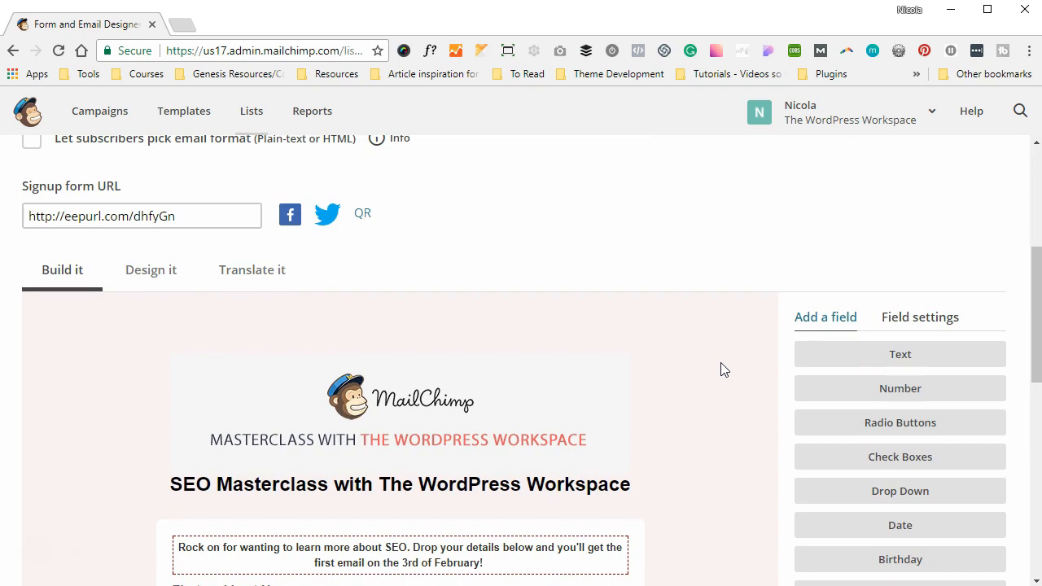
left_click(148, 274)
left_click(366, 304)
scroll(367, 308, "down", 2)
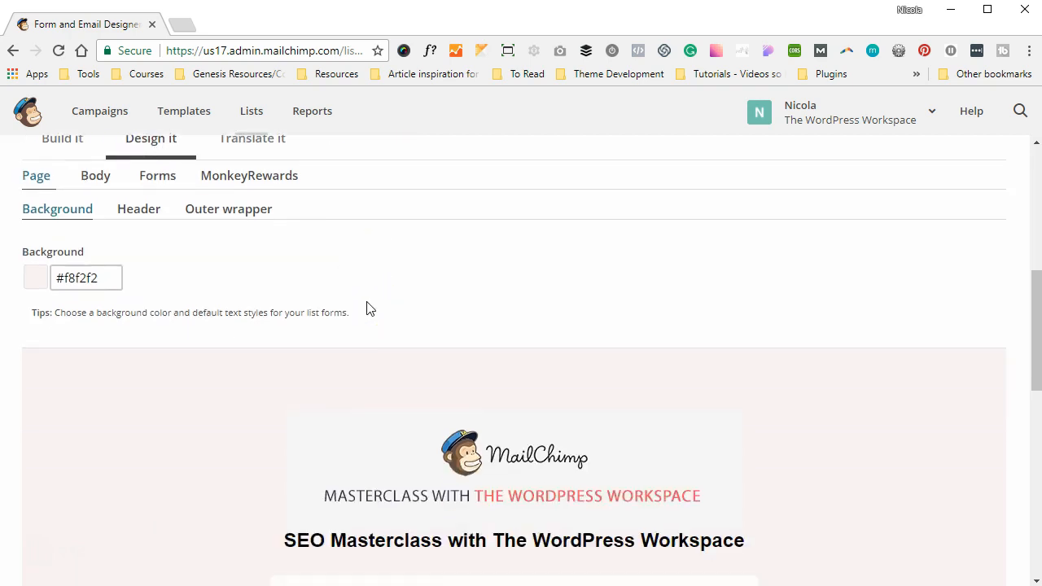
scroll(367, 308, "down", 2)
scroll(366, 307, "up", 1)
- Set the signup form's page background colour to #ba4747 and check it in the form preview
left_click(99, 228)
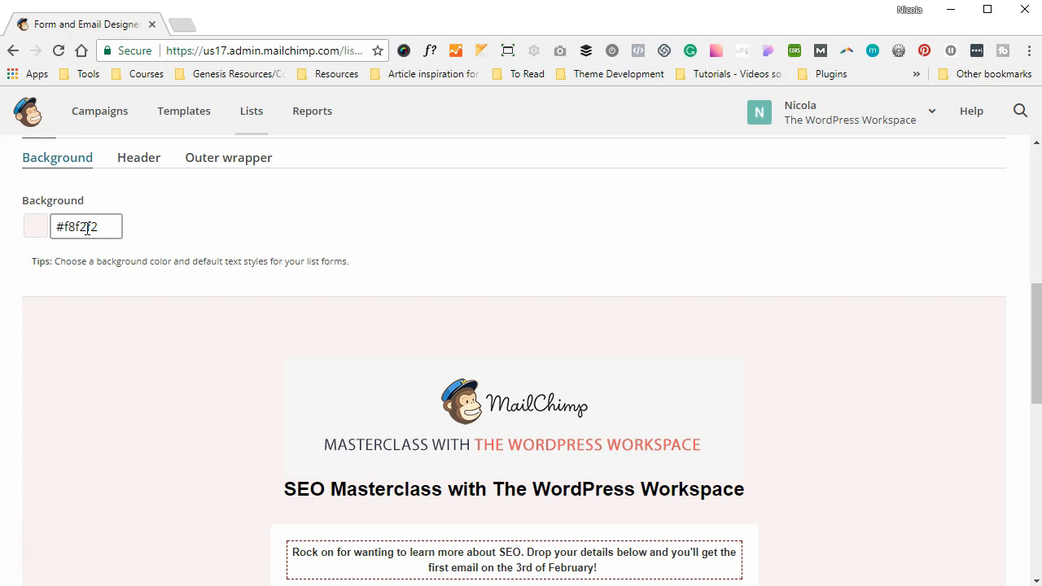
left_click(88, 229)
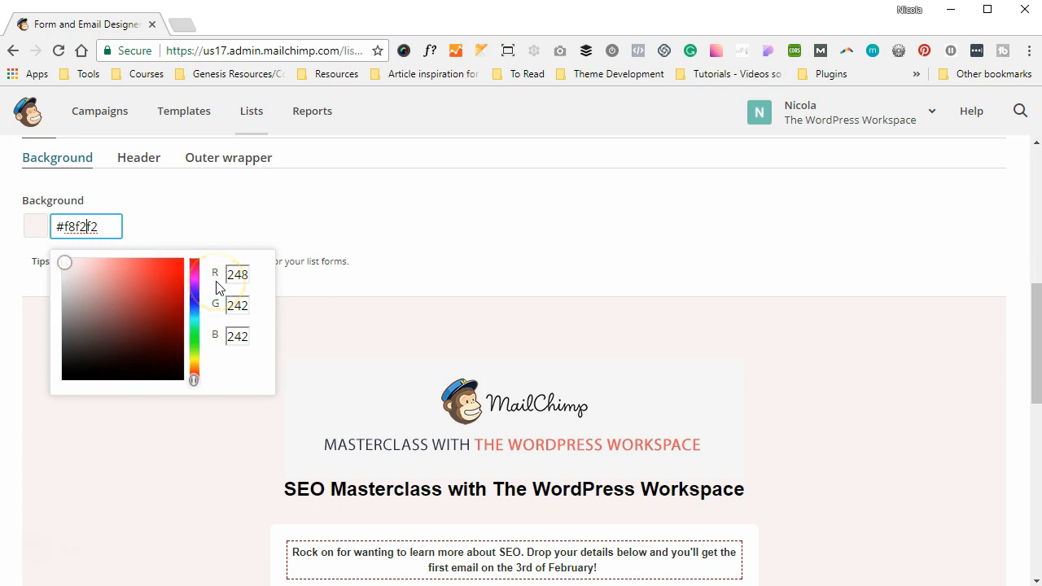
left_click(138, 290)
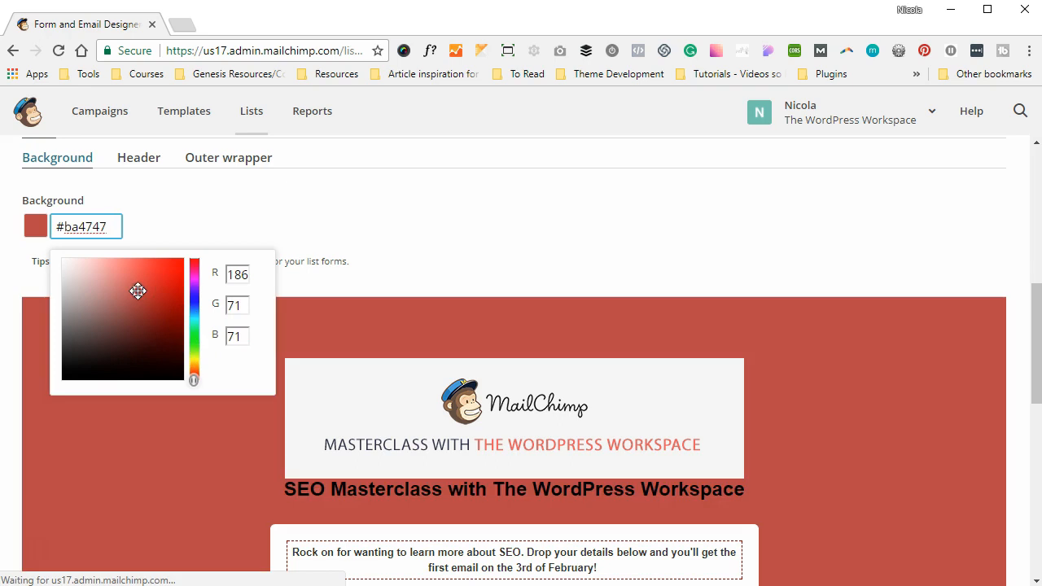
left_click(179, 226)
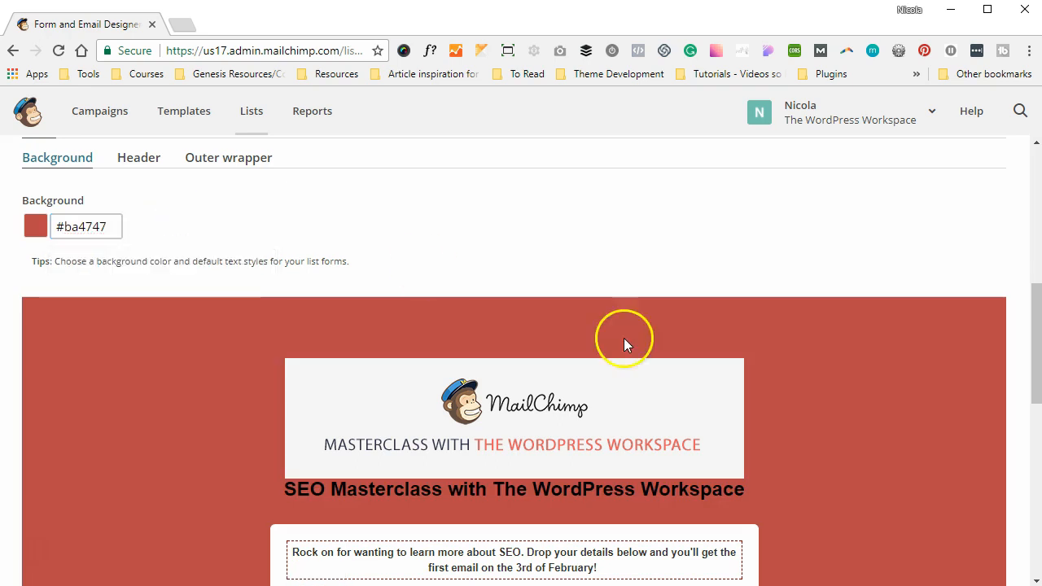
scroll(910, 460, "down", 5)
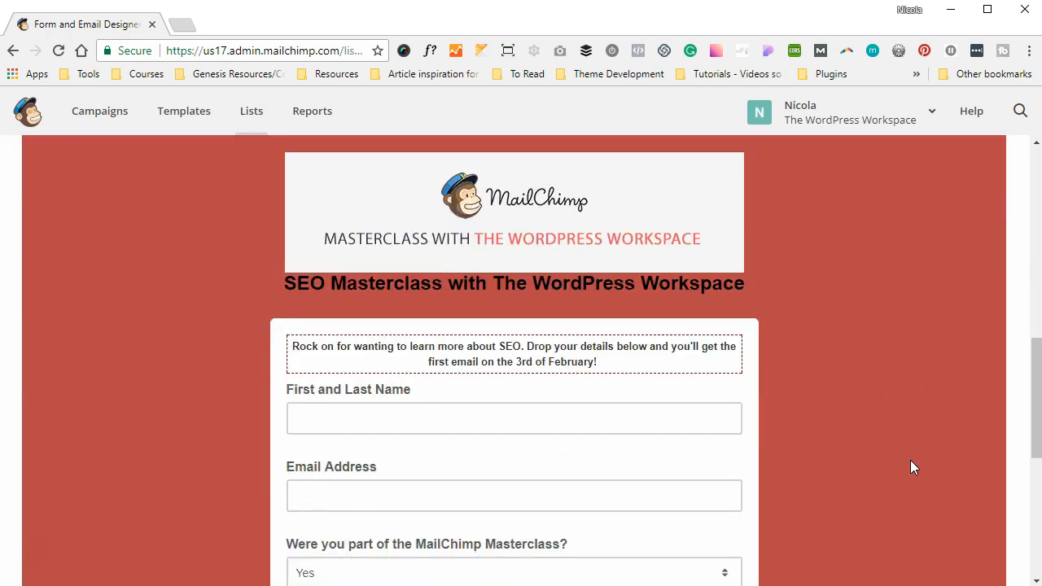
- Look over the page header's text and margin options, and return to the page background settings
scroll(911, 460, "up", 8)
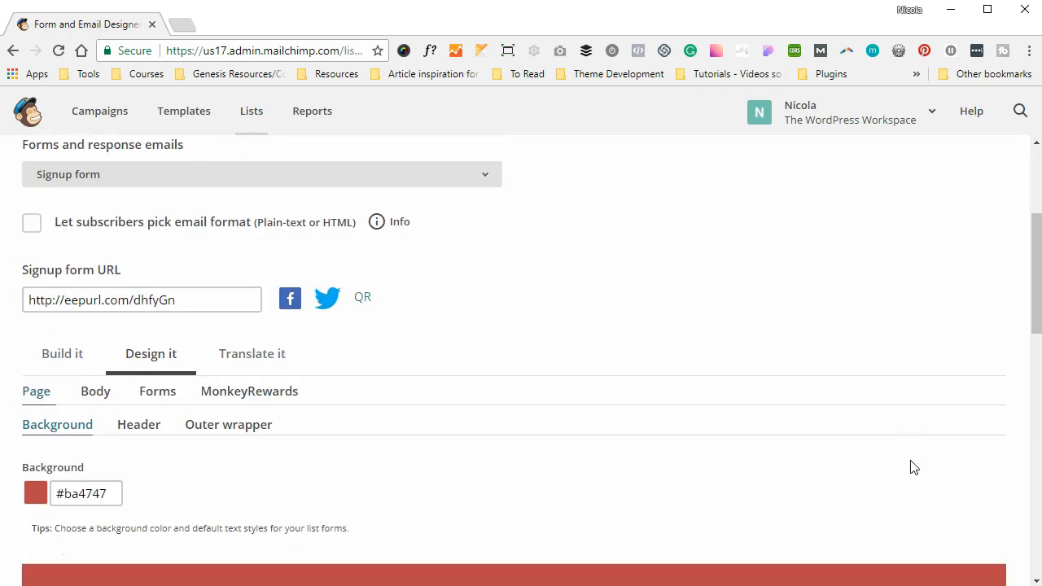
scroll(911, 461, "down", 3)
left_click(329, 333)
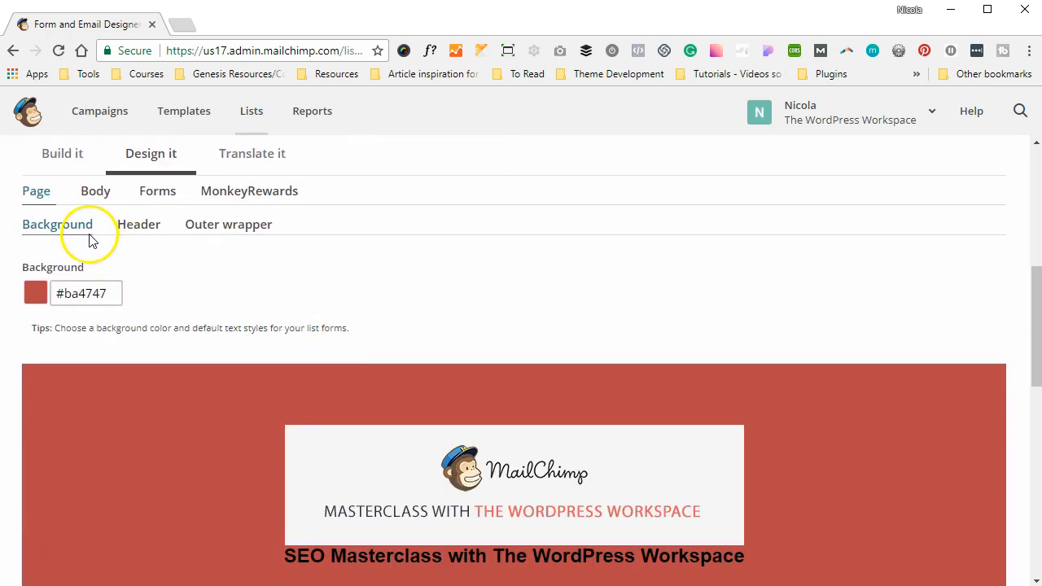
left_click(127, 232)
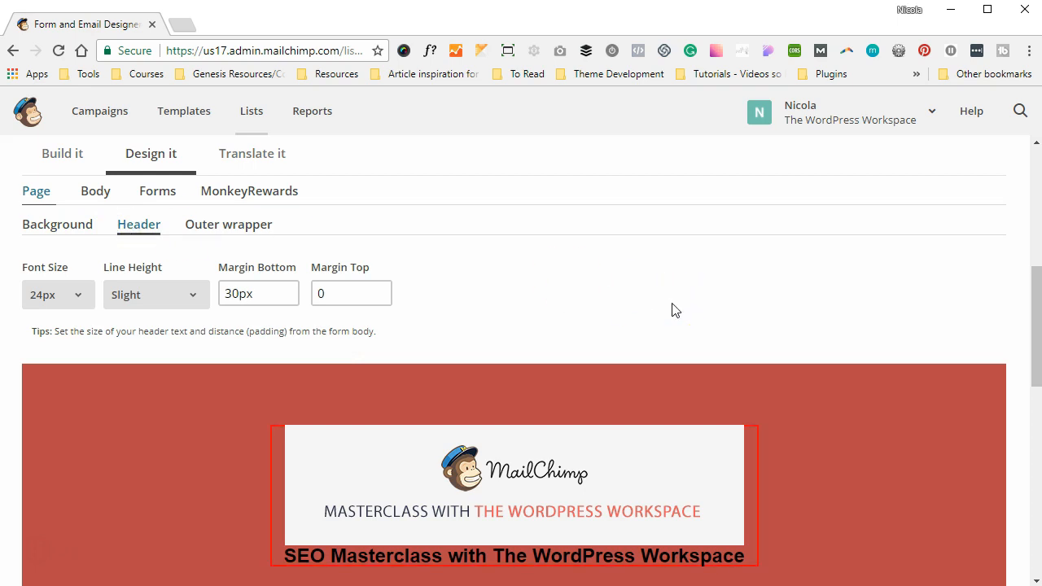
scroll(673, 310, "down", 1)
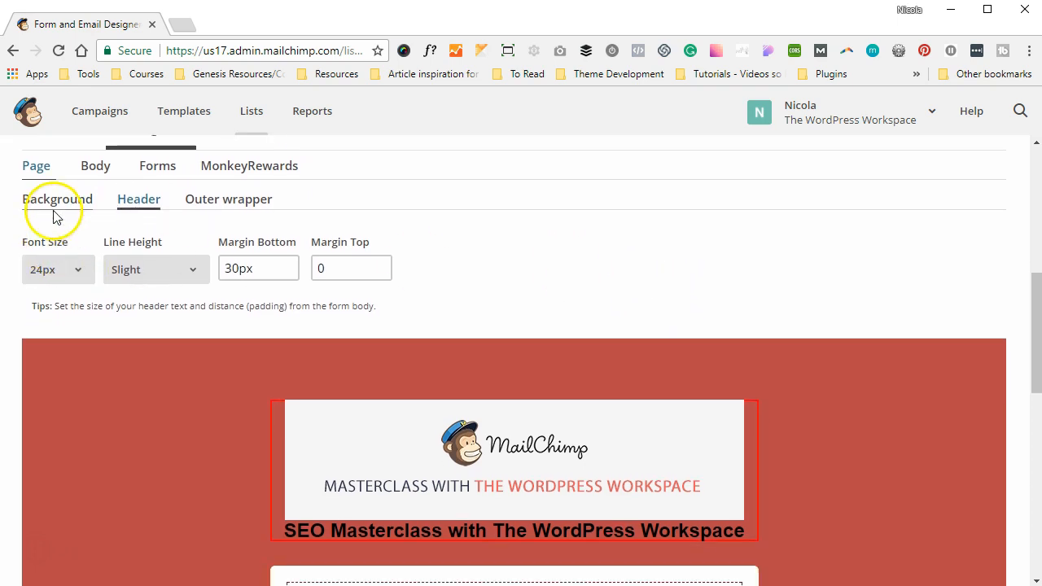
left_click(55, 214)
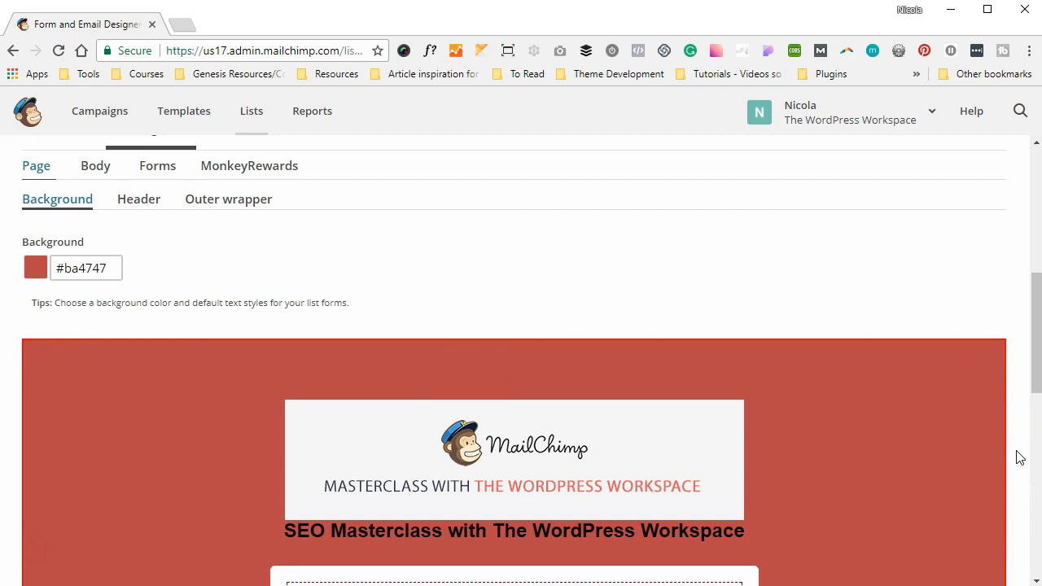
- Set the page header's font size to 22px in the signup form's design settings
left_click(152, 204)
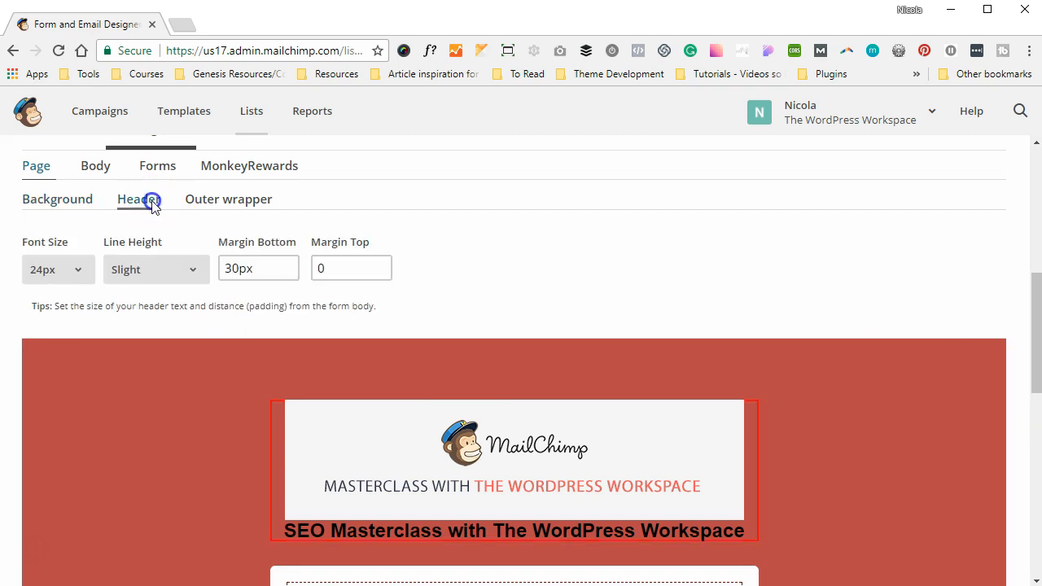
mouse_move(304, 399)
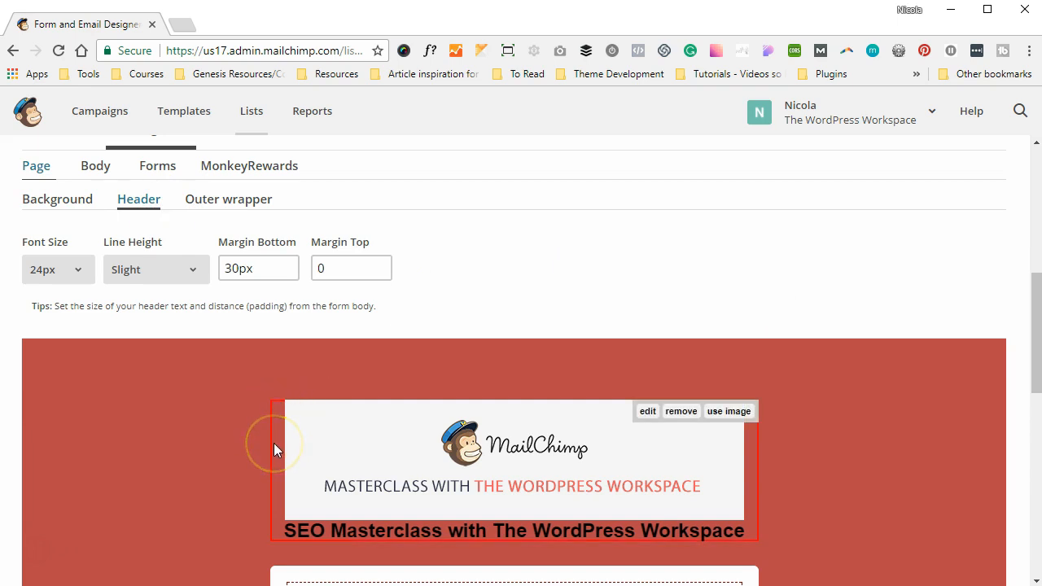
left_click(81, 276)
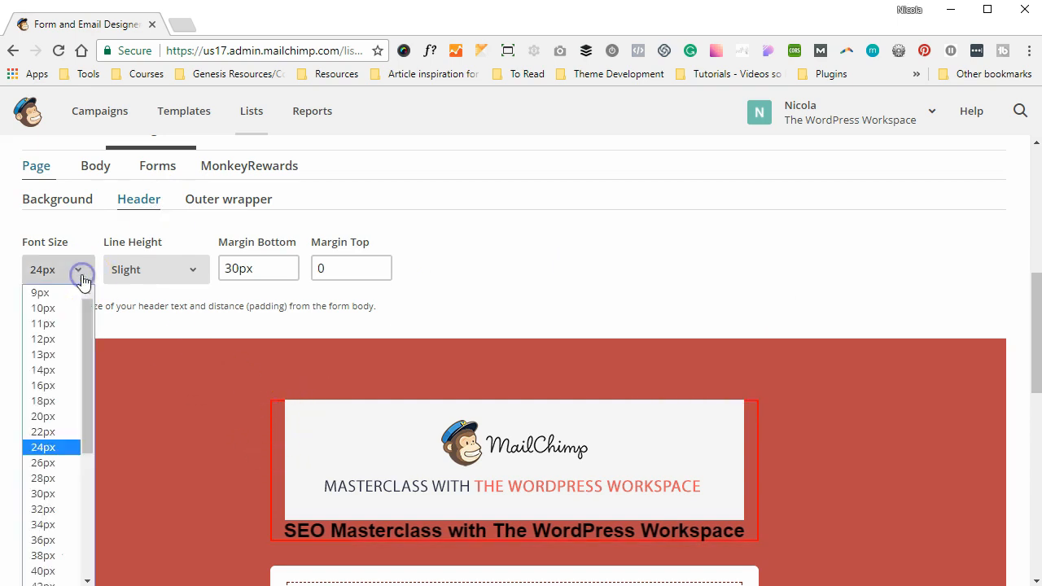
left_click(50, 433)
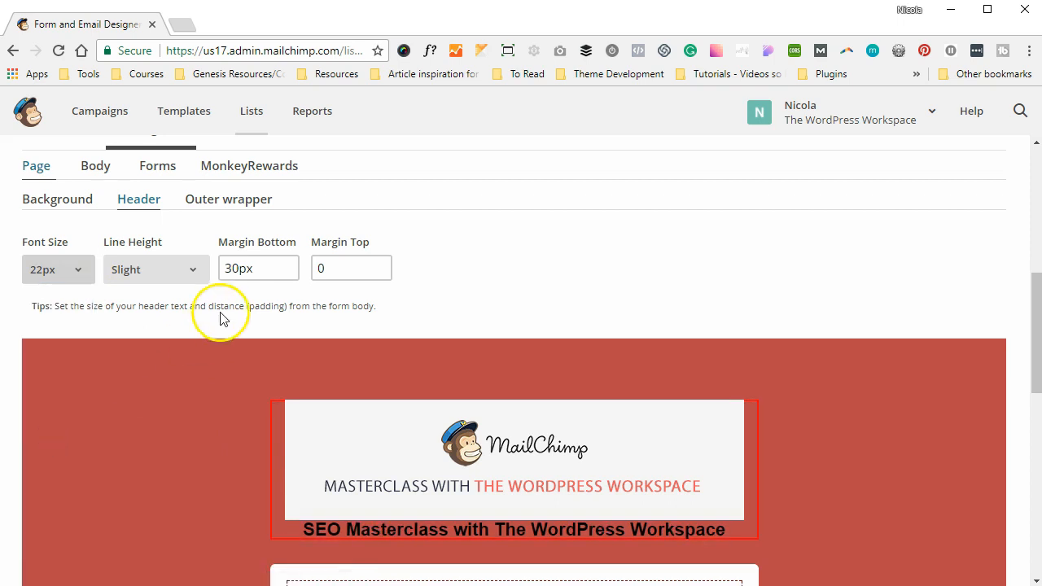
- Set the page header's bottom margin to 20px and apply it to the form preview
scroll(434, 311, "down", 1)
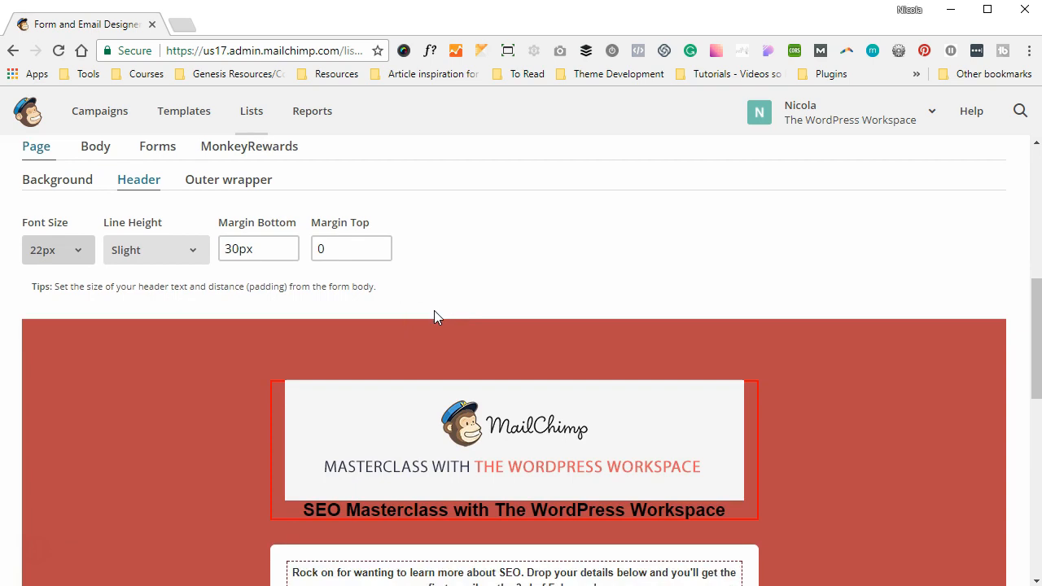
scroll(434, 311, "down", 1)
left_click(238, 213)
key("BackSpace")
key("BackSpace")
type("20")
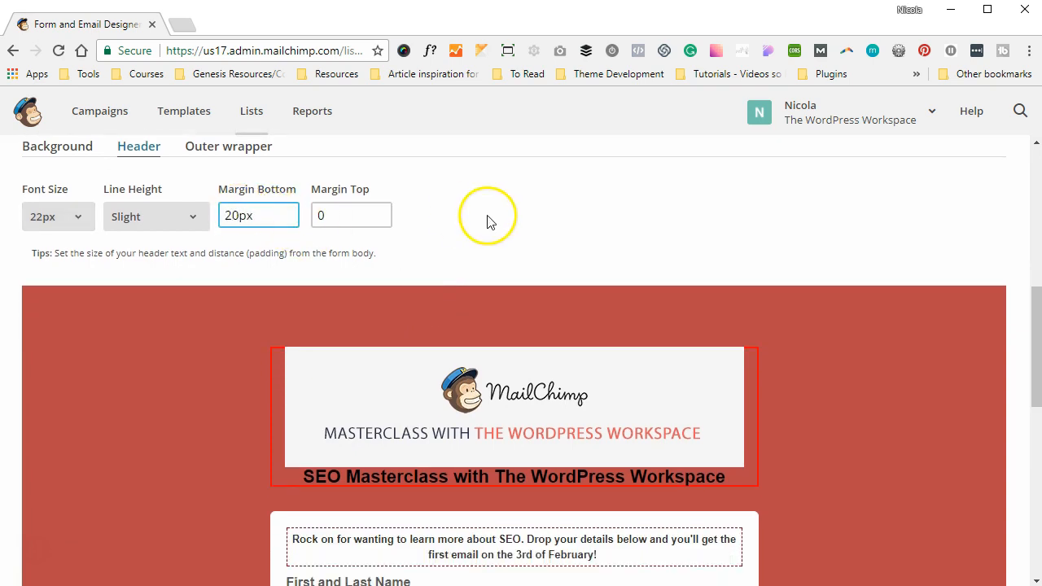
right_click(488, 218)
left_click(453, 225)
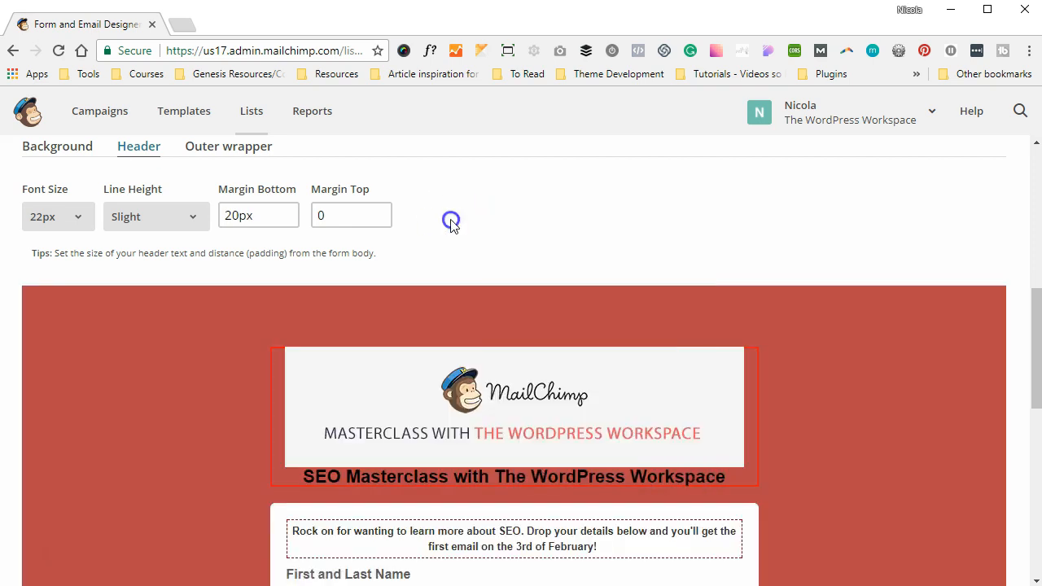
scroll(450, 226, "up", 1)
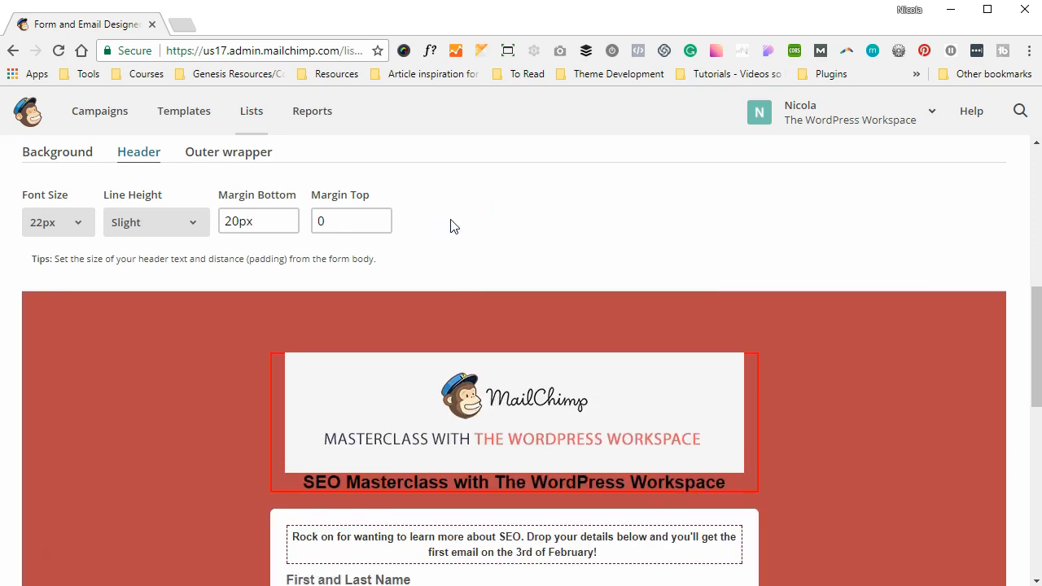
- Set the page's outer wrapper background to #ffffff and check how the header fits in the form preview
left_click(259, 199)
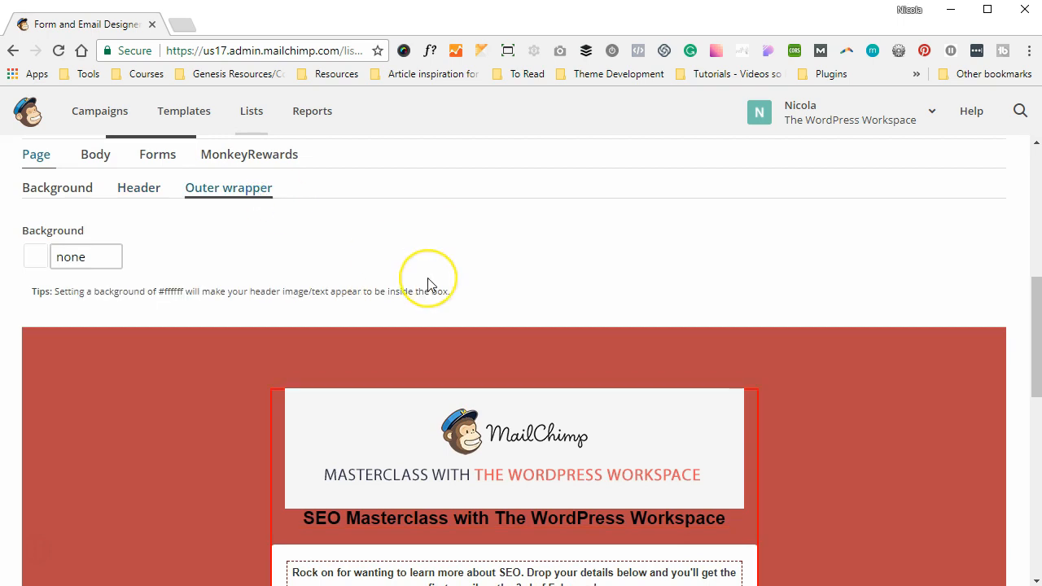
scroll(428, 277, "down", 4)
scroll(428, 279, "up", 3)
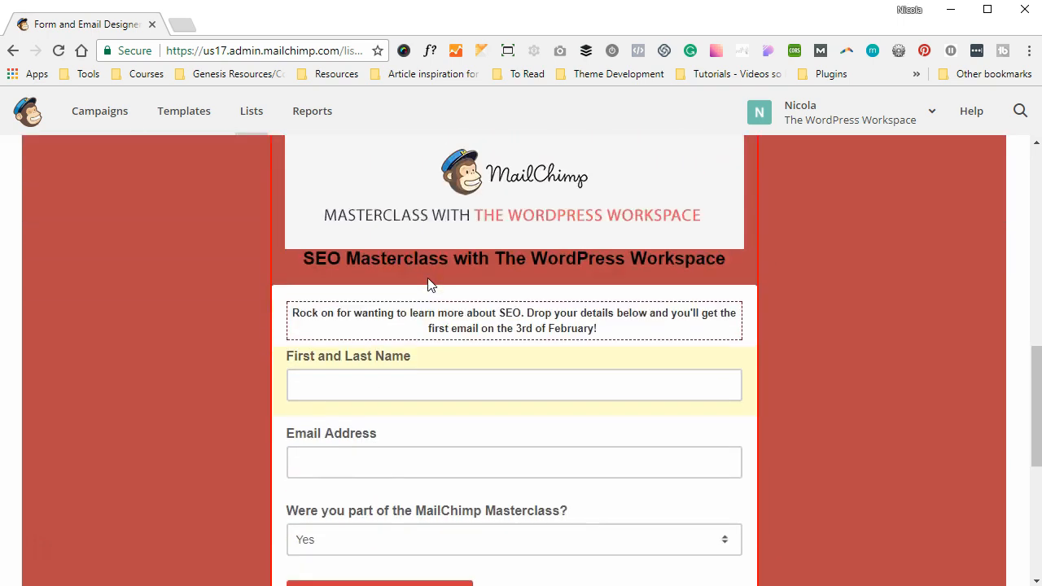
left_click(34, 191)
left_click(65, 191)
double_click(79, 190)
type("#n")
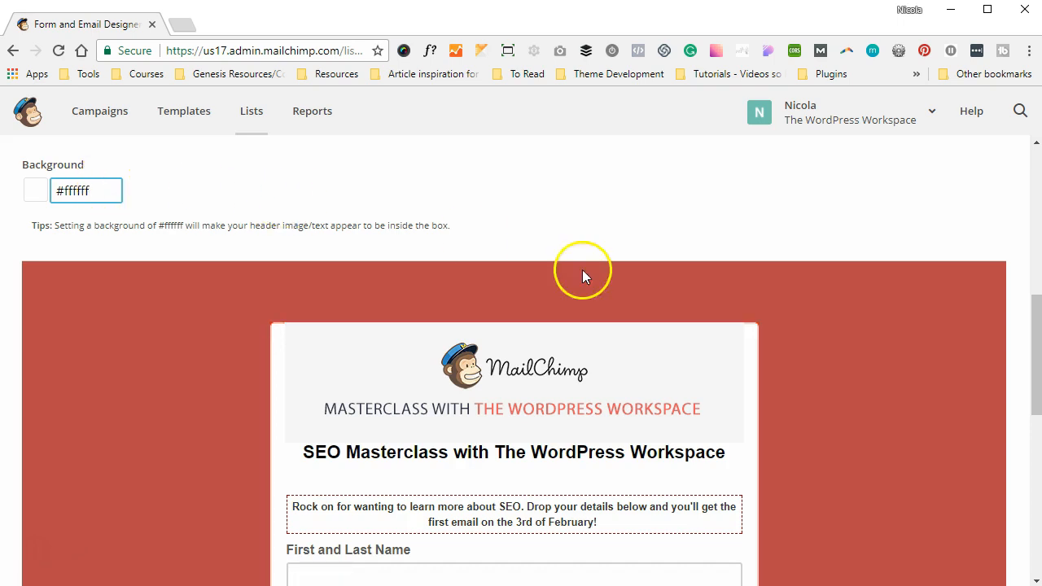
scroll(698, 318, "down", 4)
scroll(699, 316, "up", 2)
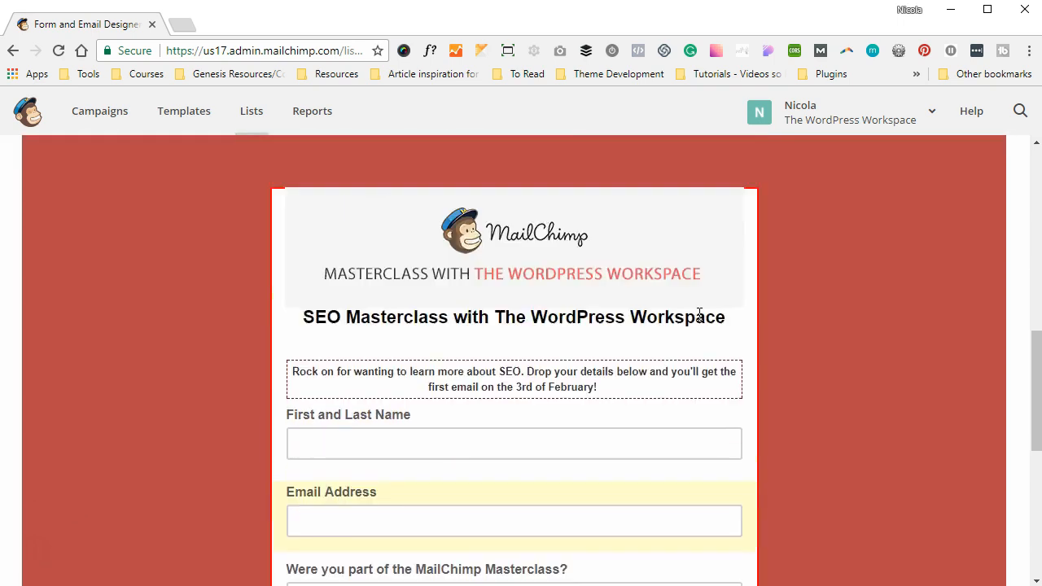
scroll(698, 318, "up", 2)
scroll(334, 201, "up", 1)
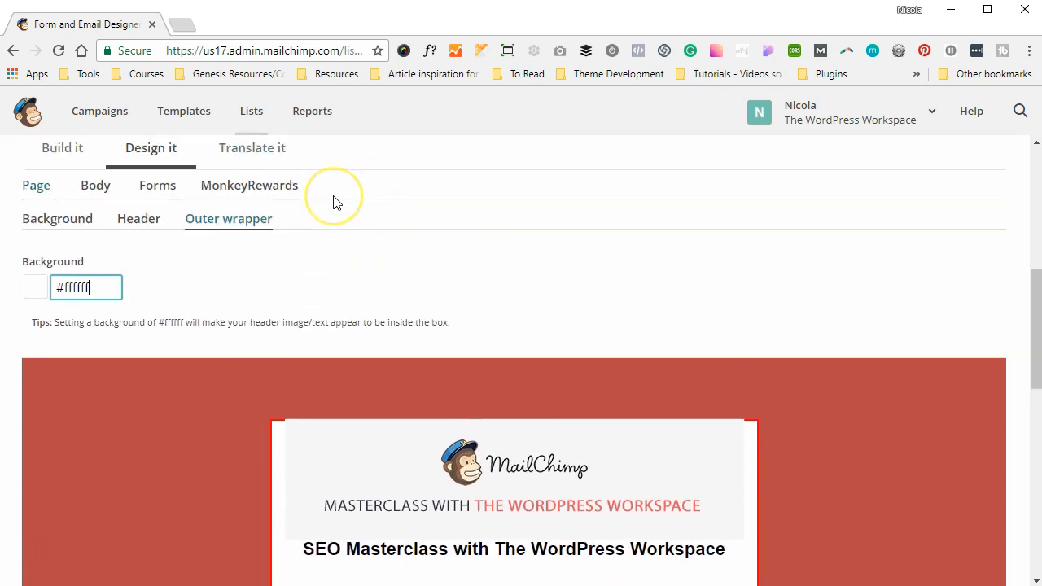
- Open the form body's foreground design settings and examine the area they cover in the form preview
scroll(333, 196, "up", 1)
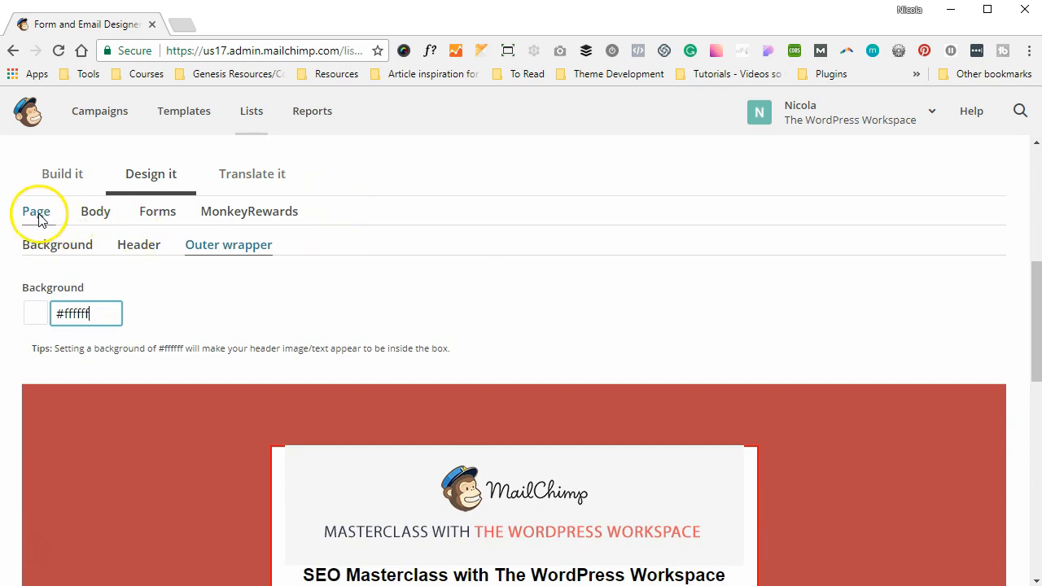
left_click(87, 226)
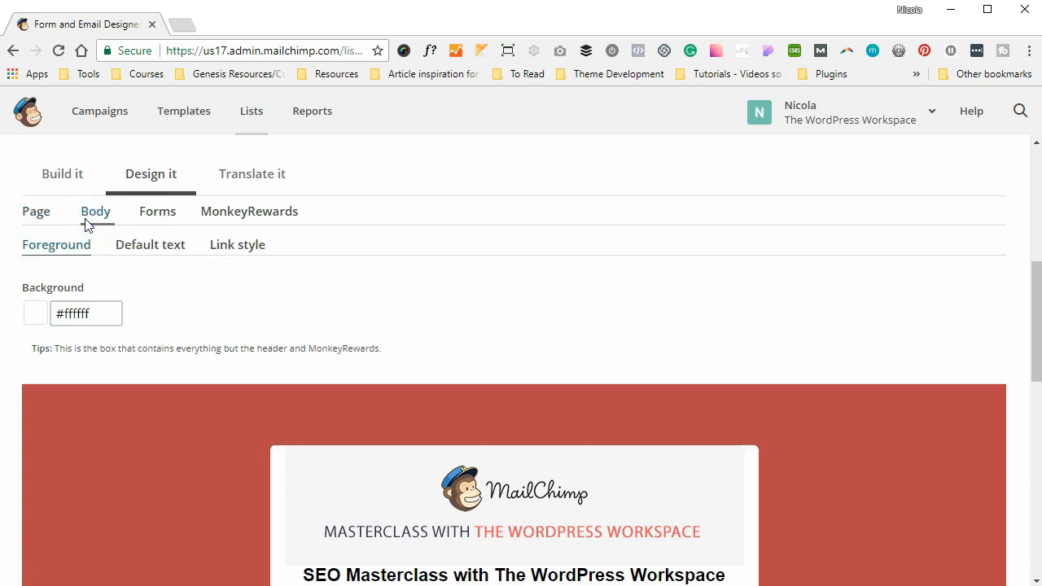
scroll(298, 319, "down", 3)
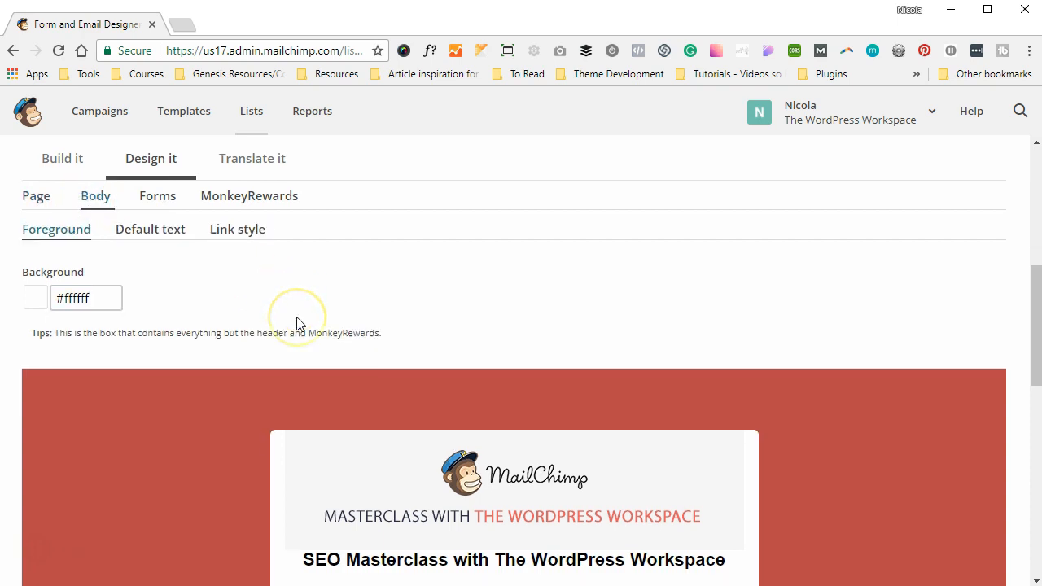
scroll(297, 323, "down", 2)
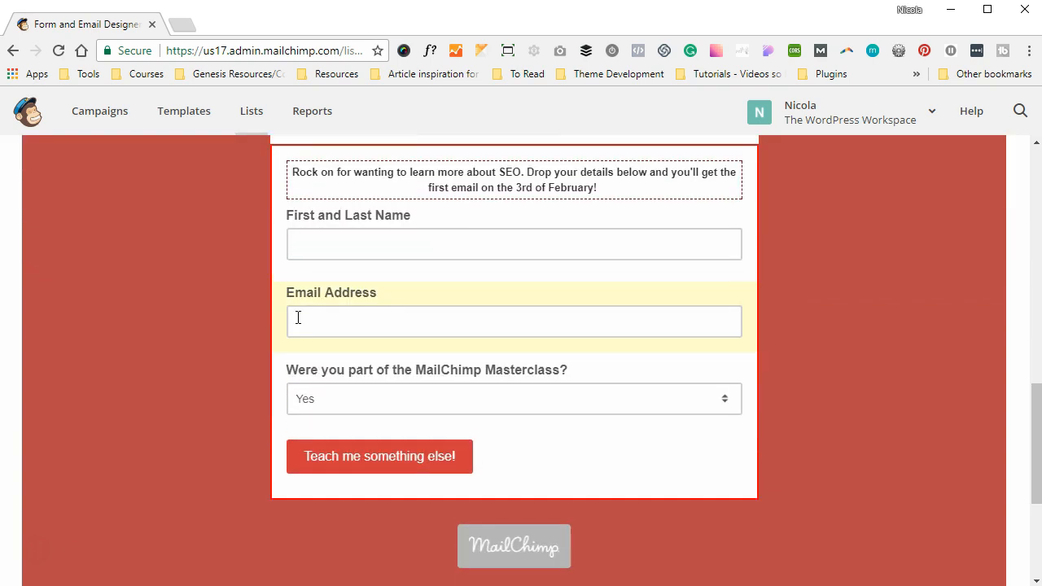
scroll(297, 323, "up", 4)
scroll(297, 323, "up", 1)
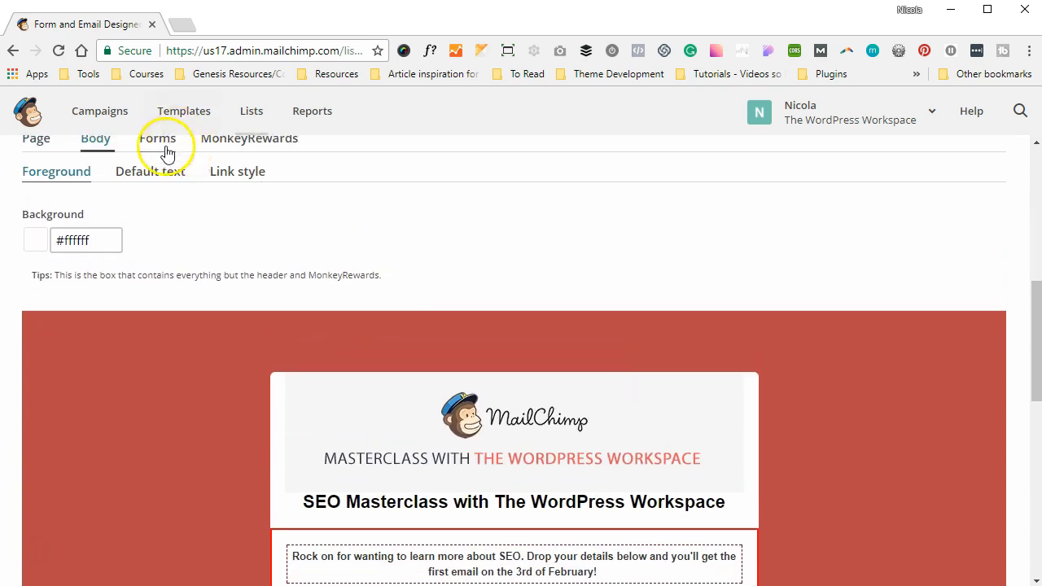
- Set the form body's default text font family to Georgia and check the intro message and field labels in the preview
left_click(155, 171)
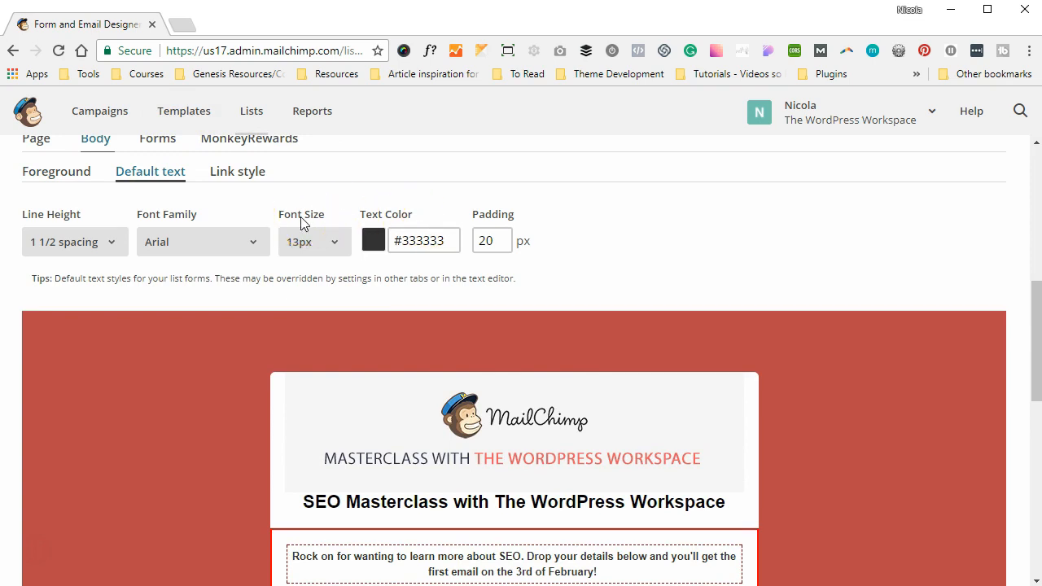
left_click(244, 243)
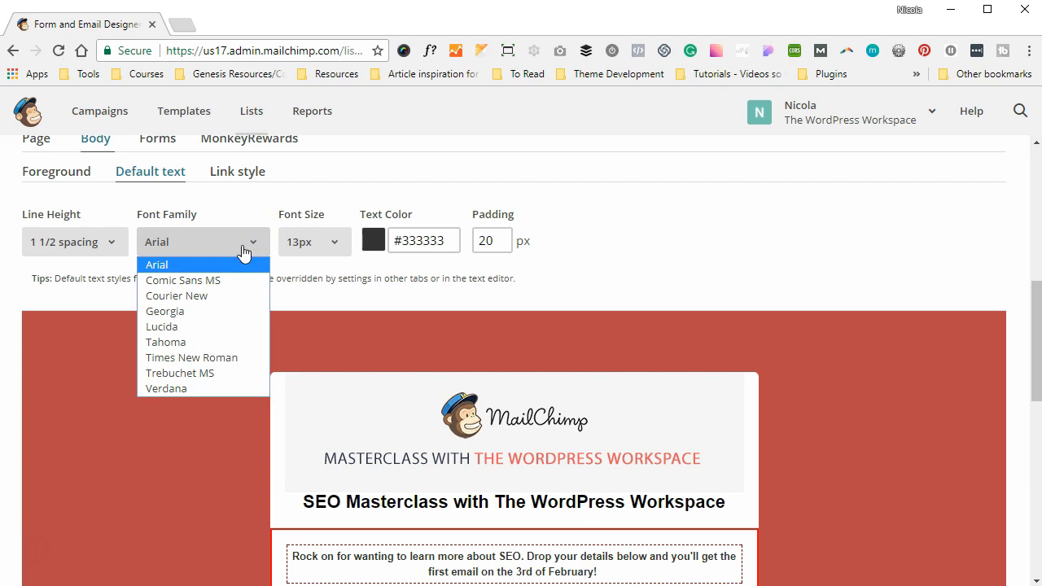
left_click(181, 313)
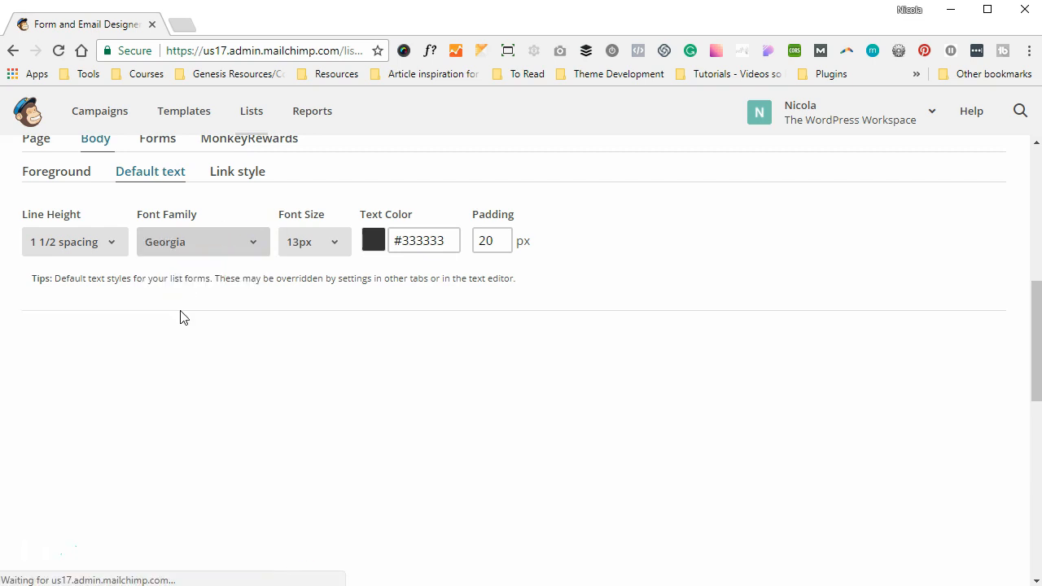
scroll(482, 329, "down", 2)
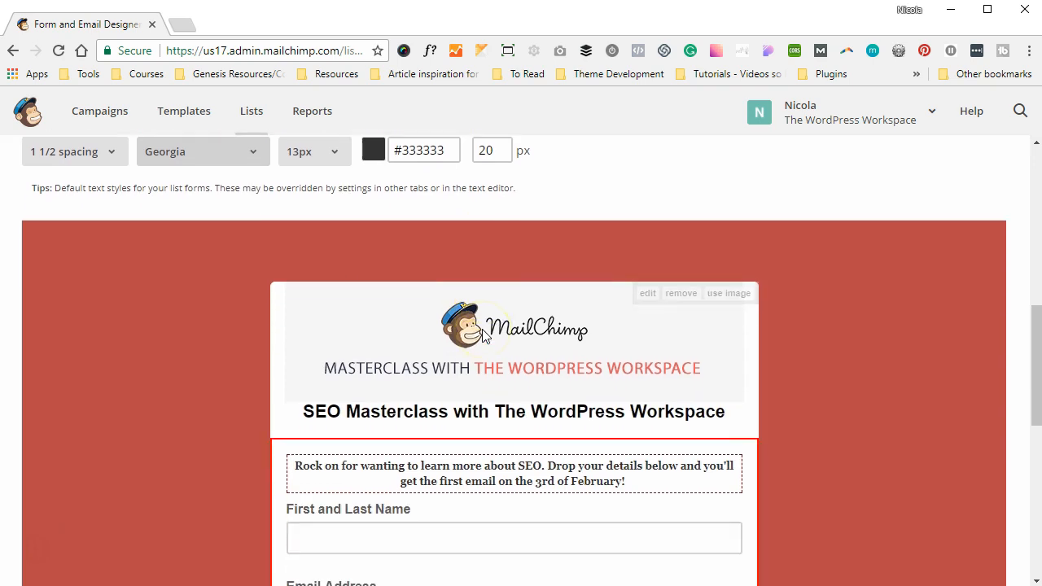
scroll(470, 404, "up", 3)
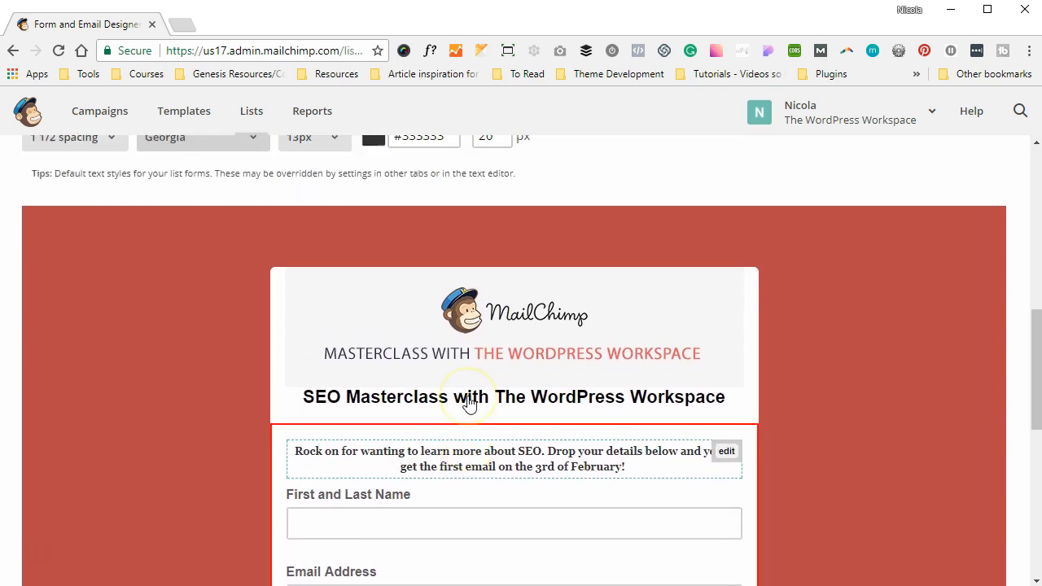
scroll(470, 403, "down", 1)
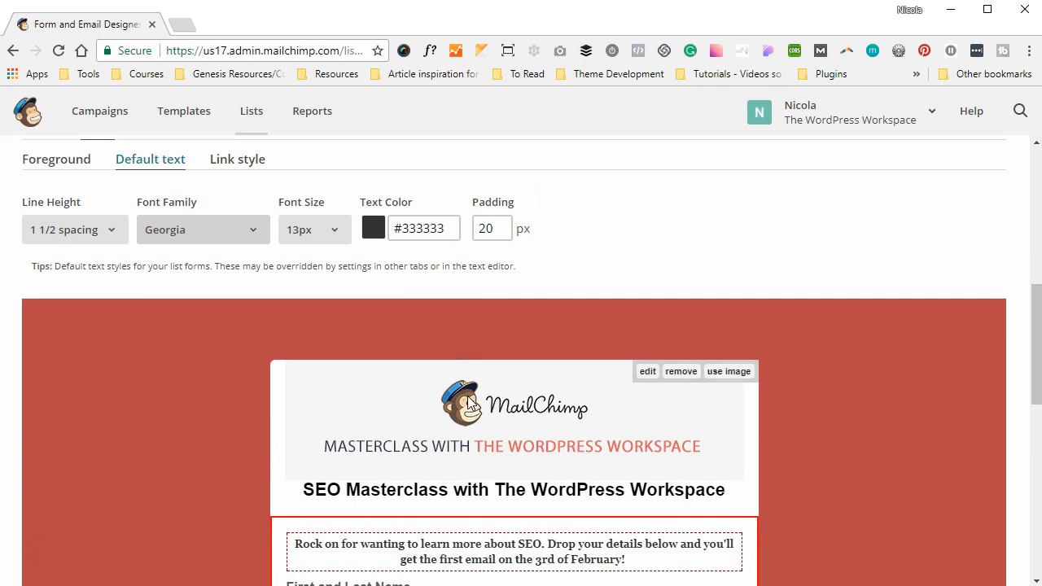
scroll(468, 403, "down", 1)
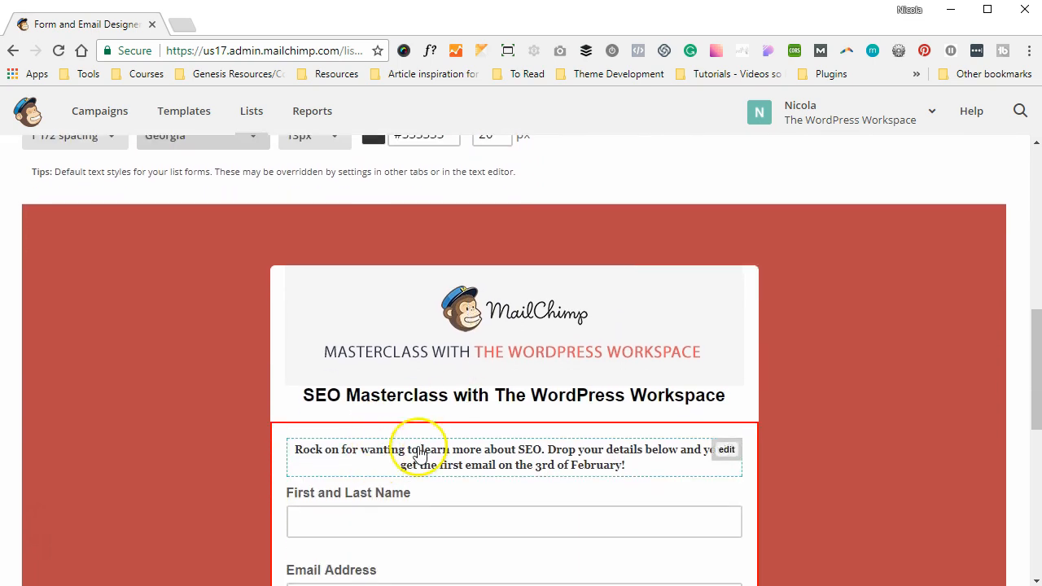
scroll(416, 468, "down", 3)
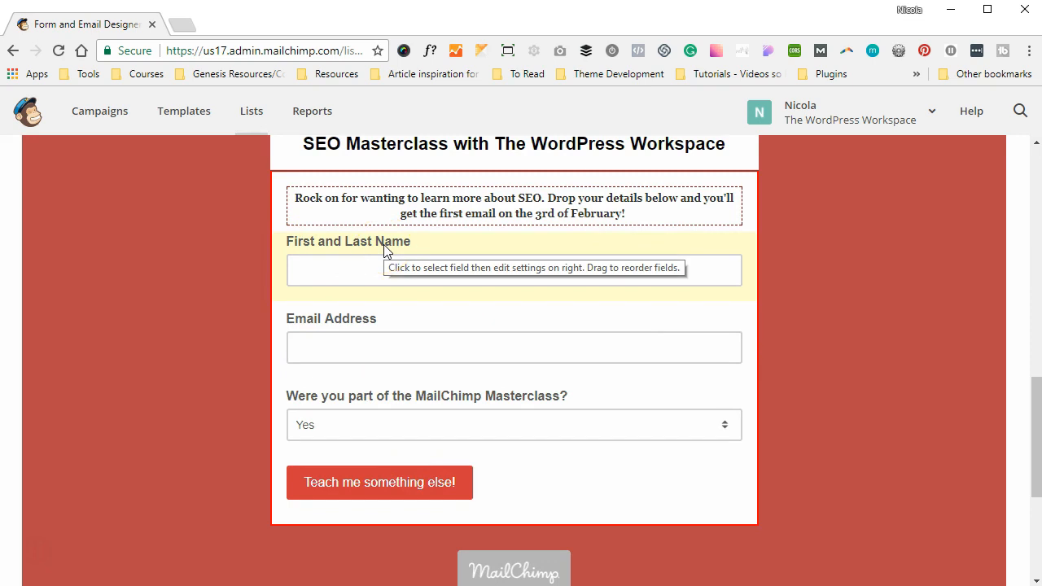
scroll(383, 244, "up", 3)
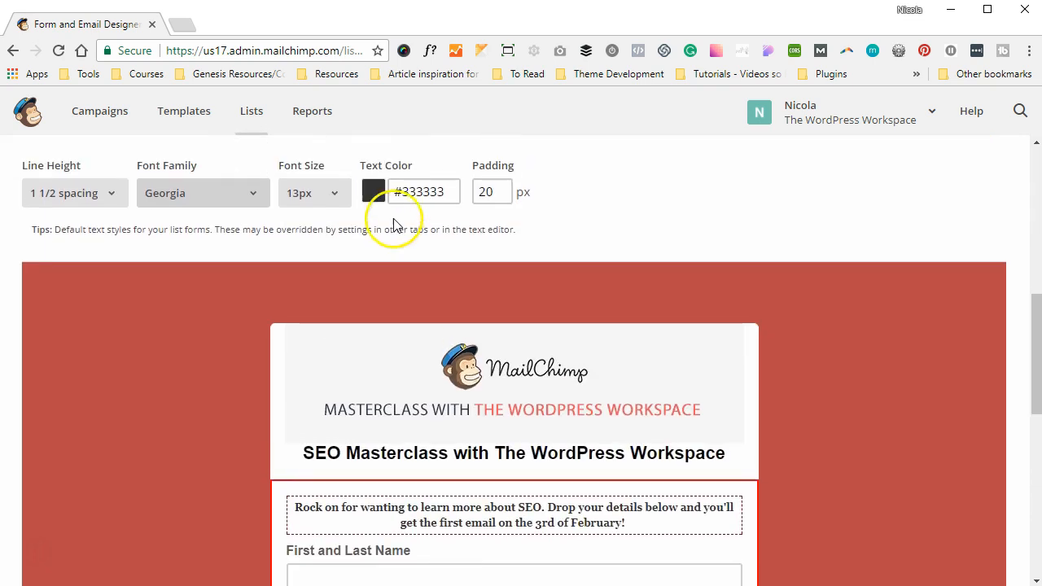
- Try an 18px font size for the form body's default text and settle on 16px
left_click(336, 197)
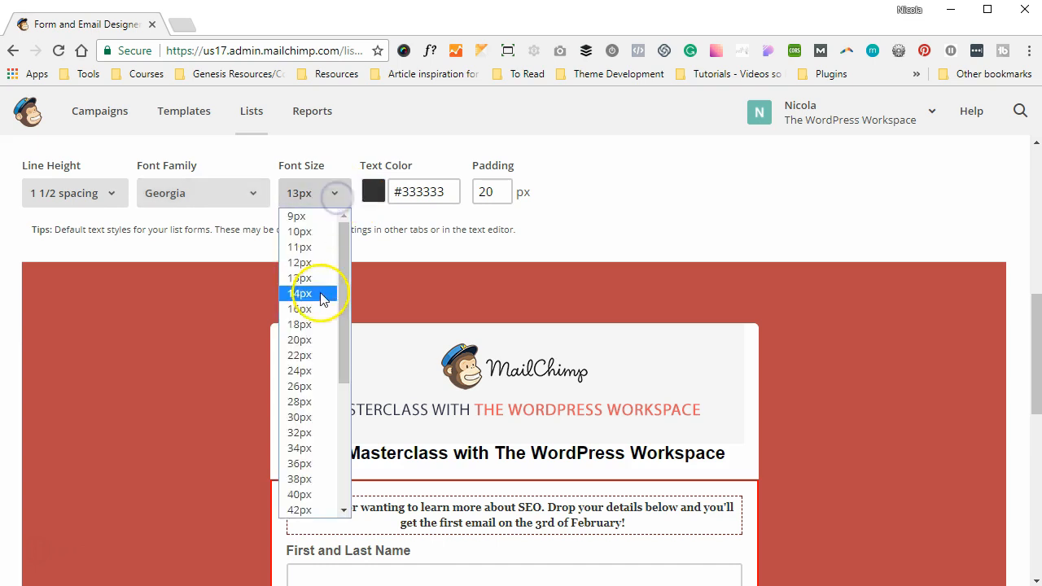
left_click(309, 324)
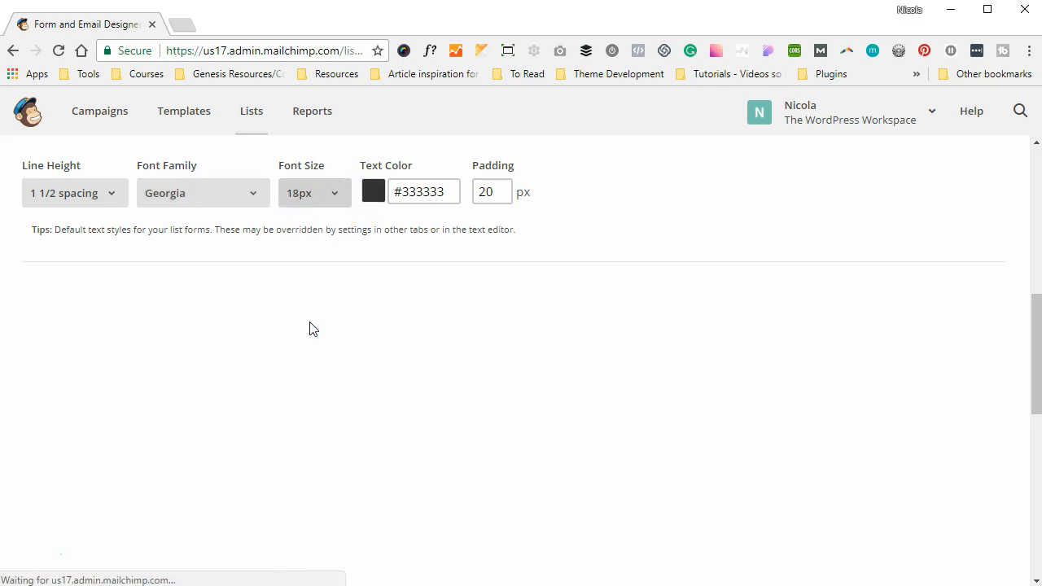
left_click(331, 195)
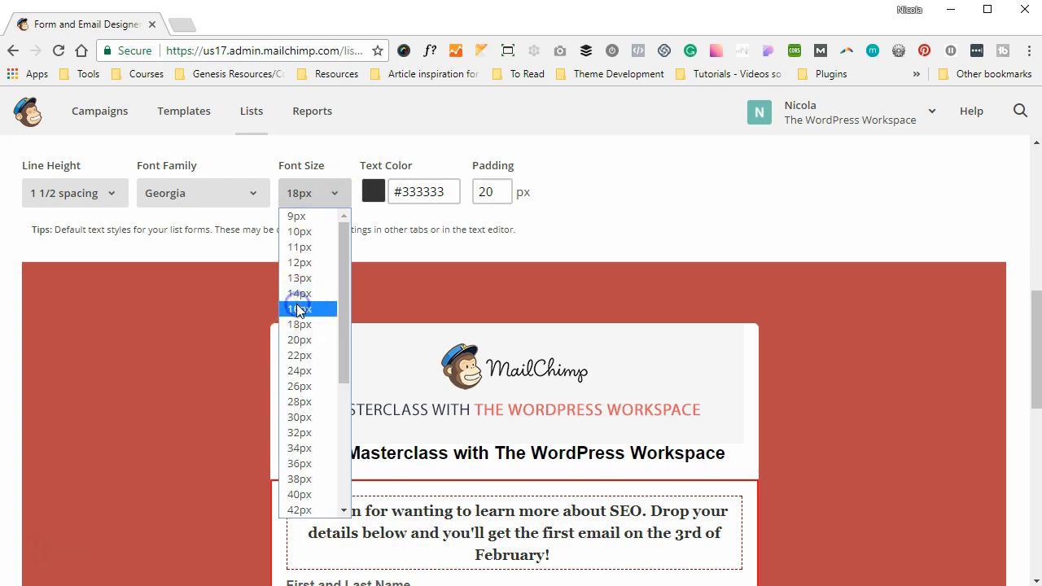
left_click(300, 310)
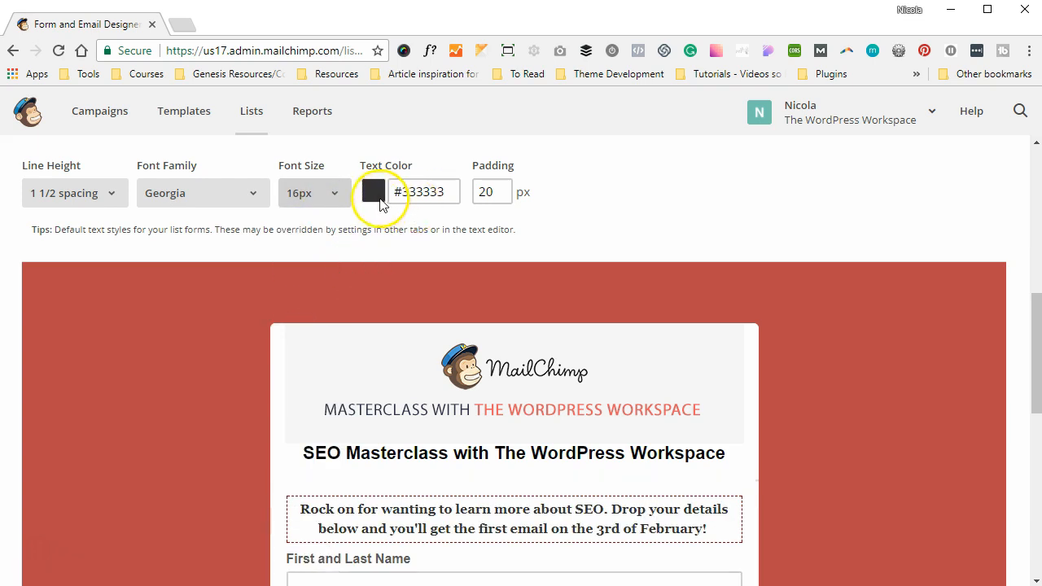
- Try a blue-violet hue in the color picker for the form body's default text
left_click(379, 200)
left_click(402, 193)
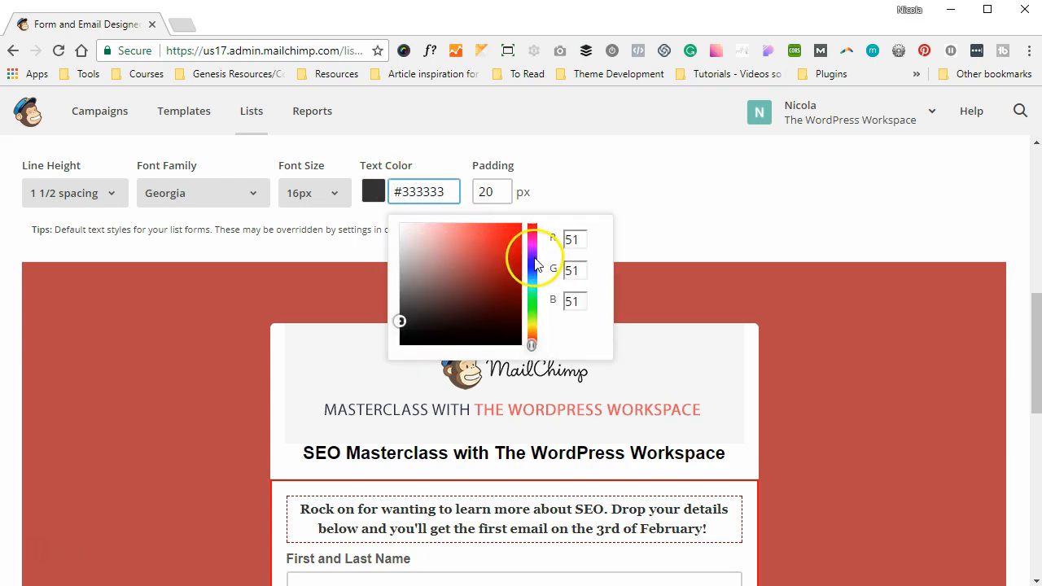
left_click(532, 257)
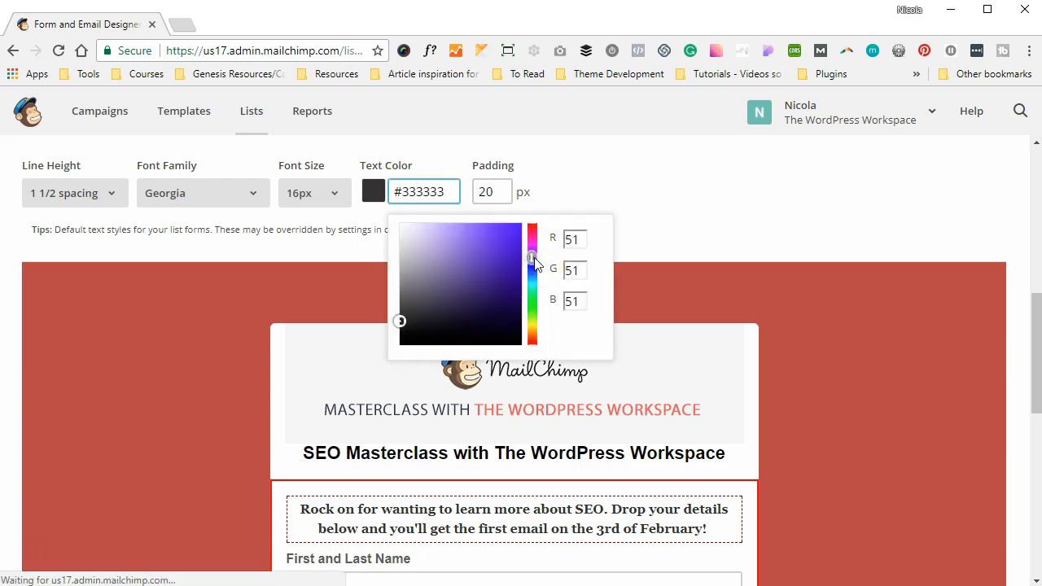
left_click(584, 194)
- Set the default text padding to 40px and check its effect on the intro message and fields in the preview
scroll(589, 198, "down", 1)
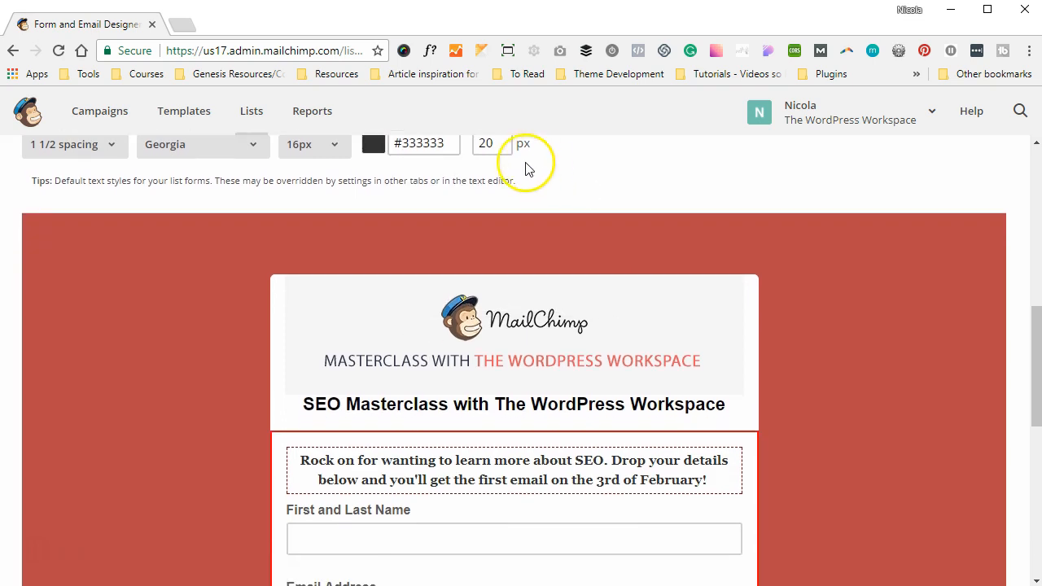
scroll(557, 181, "up", 1)
left_click(499, 154)
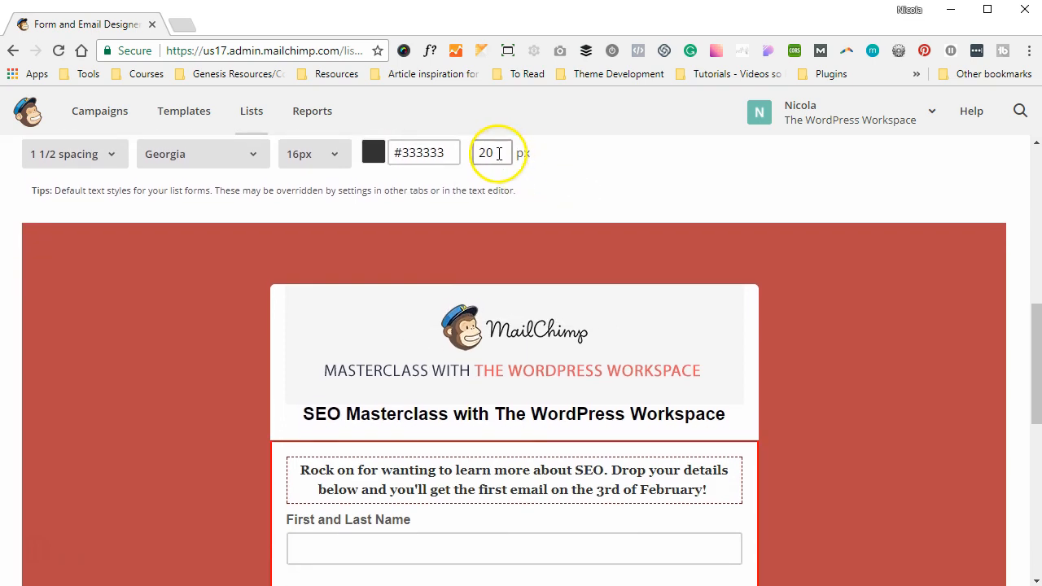
left_click(496, 154)
key("BackSpace")
key("BackSpace")
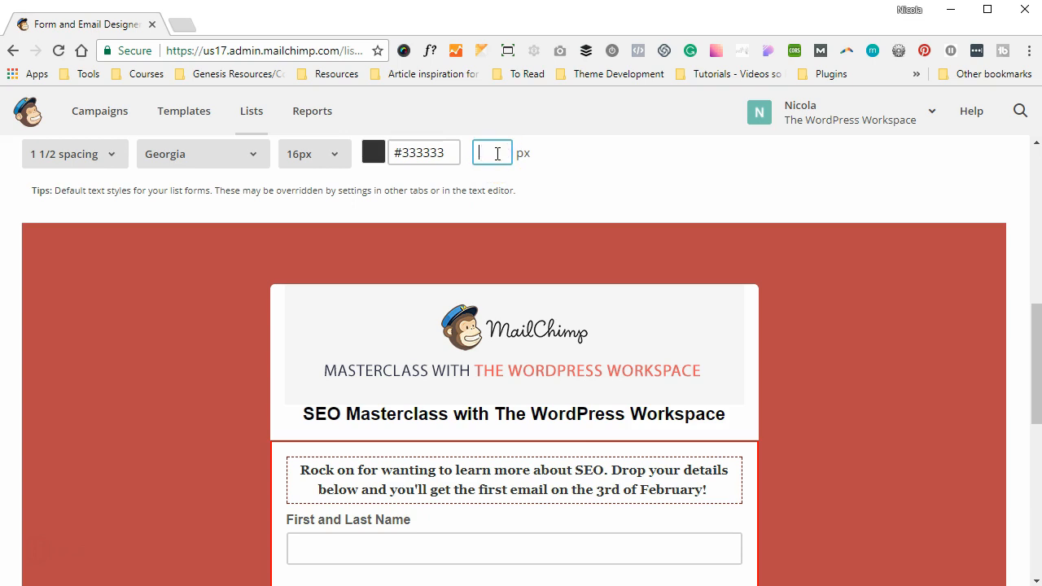
type("40")
left_click(575, 179)
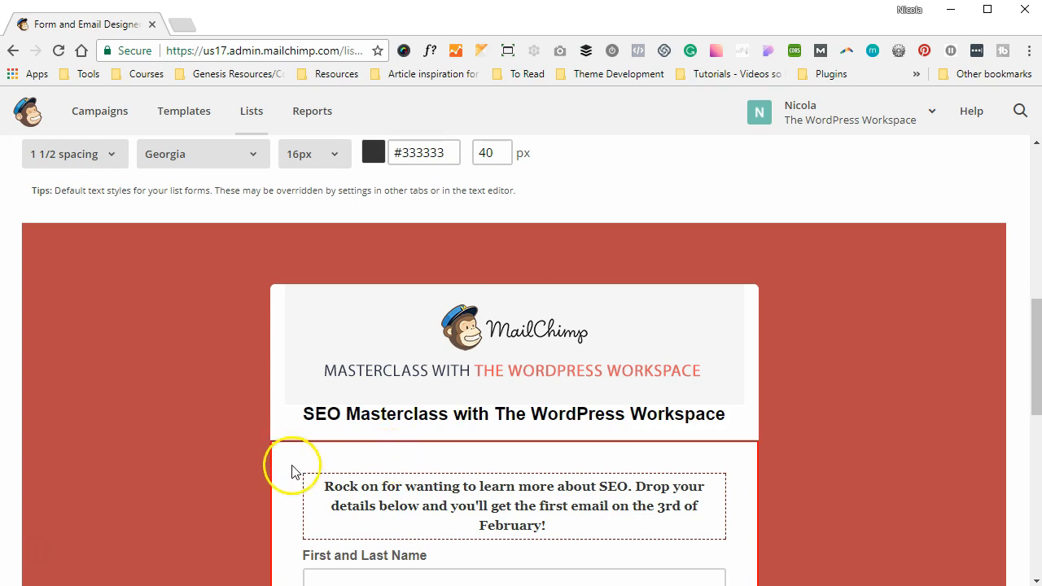
- Set the form body's default text padding back to 20px and apply it to the preview
left_click(491, 154)
double_click(493, 154)
type("2")
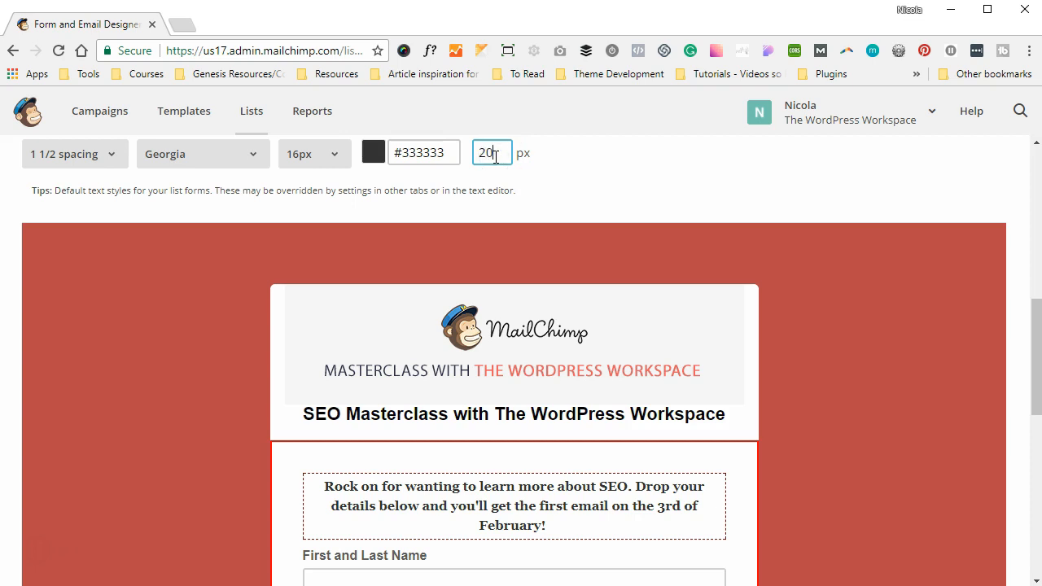
left_click(656, 160)
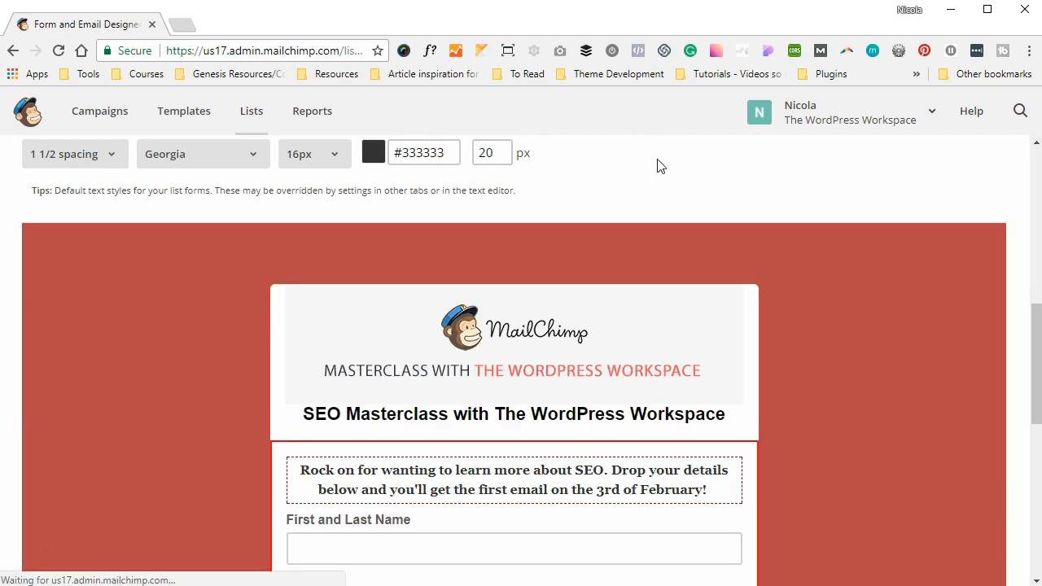
- Open the form body's link style settings and examine the hyperlink text color option alongside the form preview
scroll(598, 209, "up", 2)
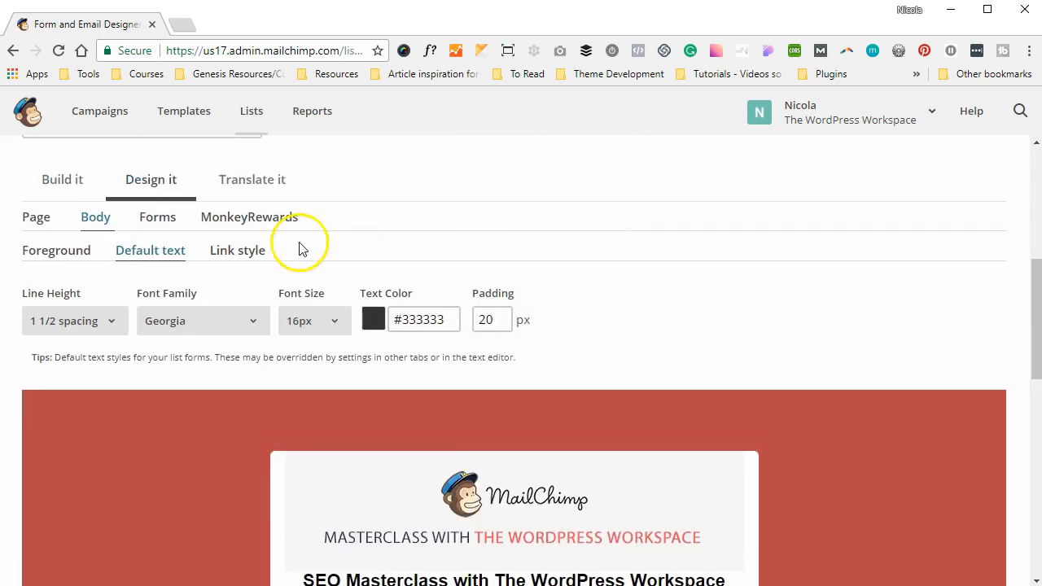
left_click(262, 258)
scroll(574, 316, "down", 1)
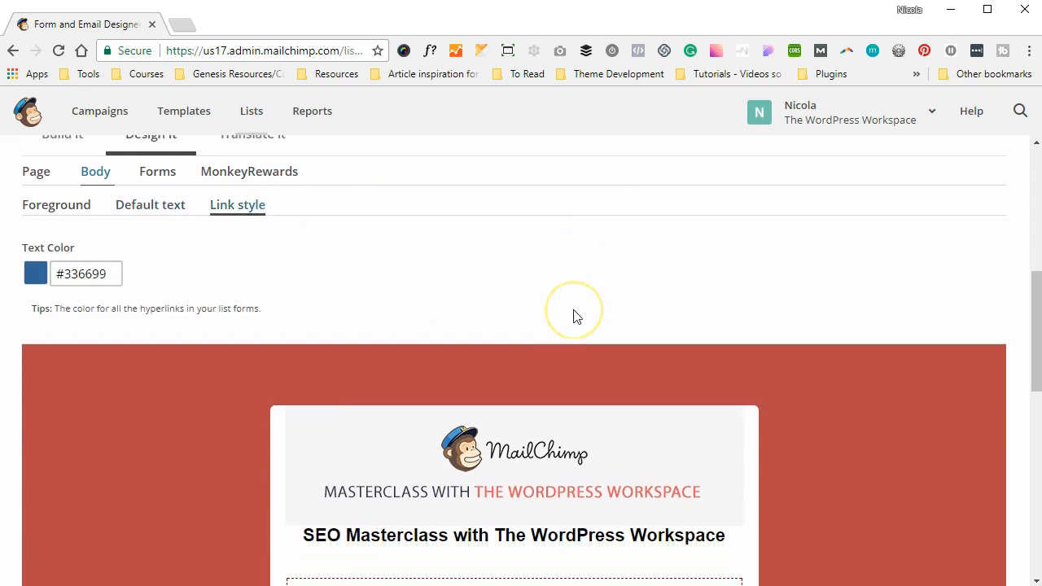
scroll(574, 316, "down", 2)
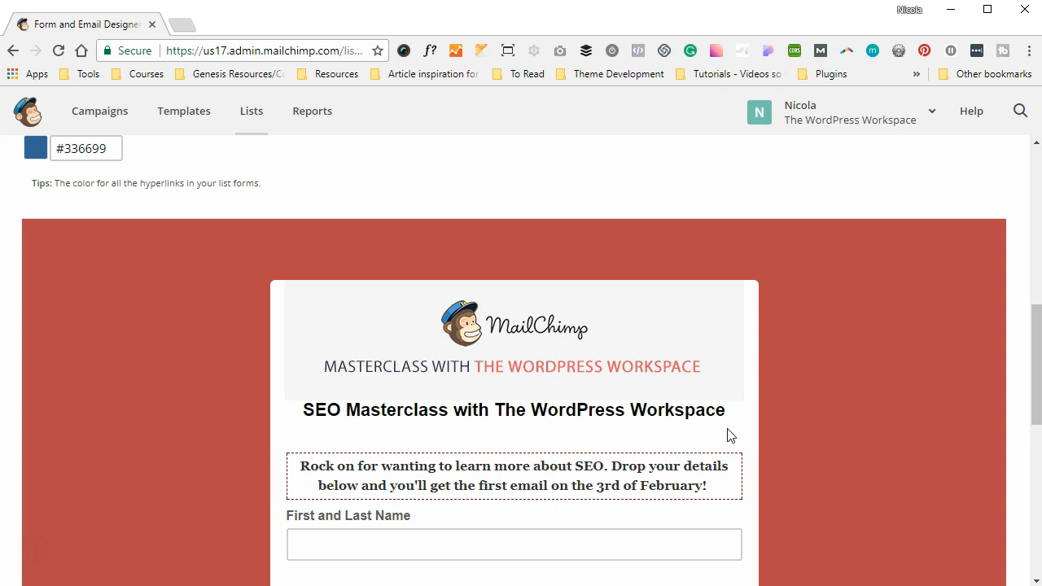
scroll(731, 436, "up", 2)
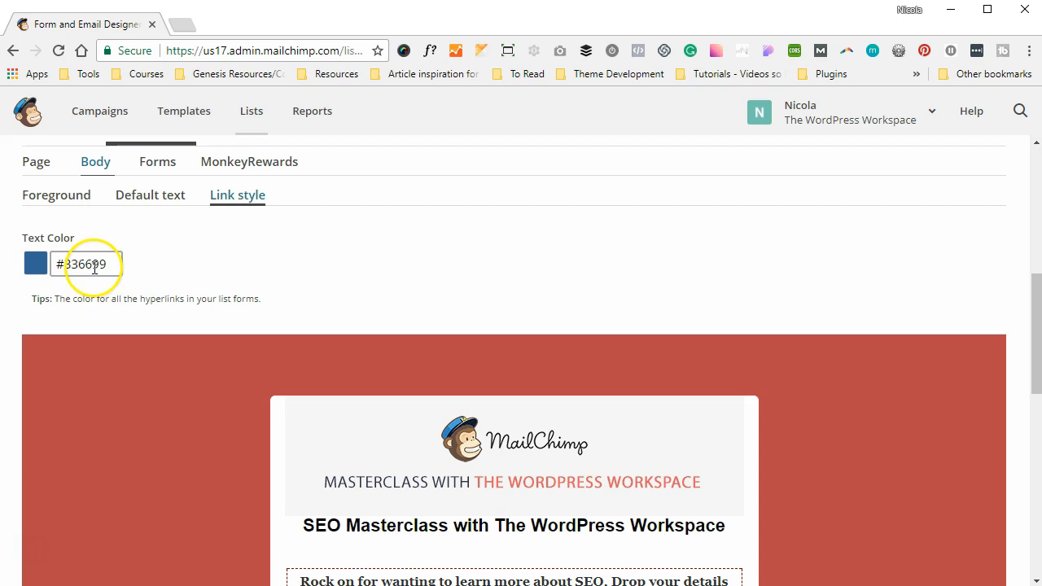
scroll(235, 282, "up", 1)
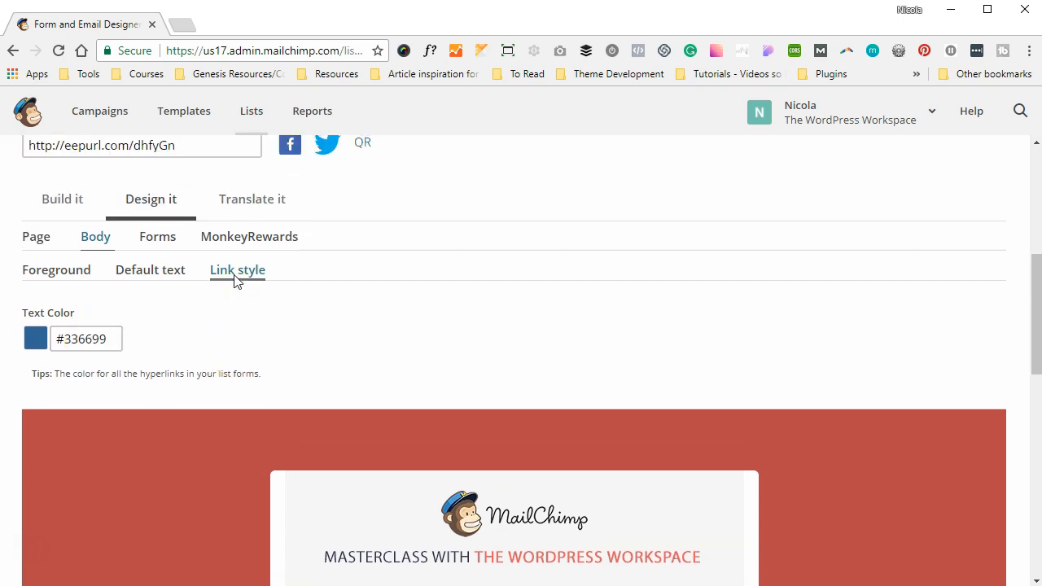
- Set the form buttons' background color to yellow #d1cf3b and check the submit button in the preview
left_click(166, 241)
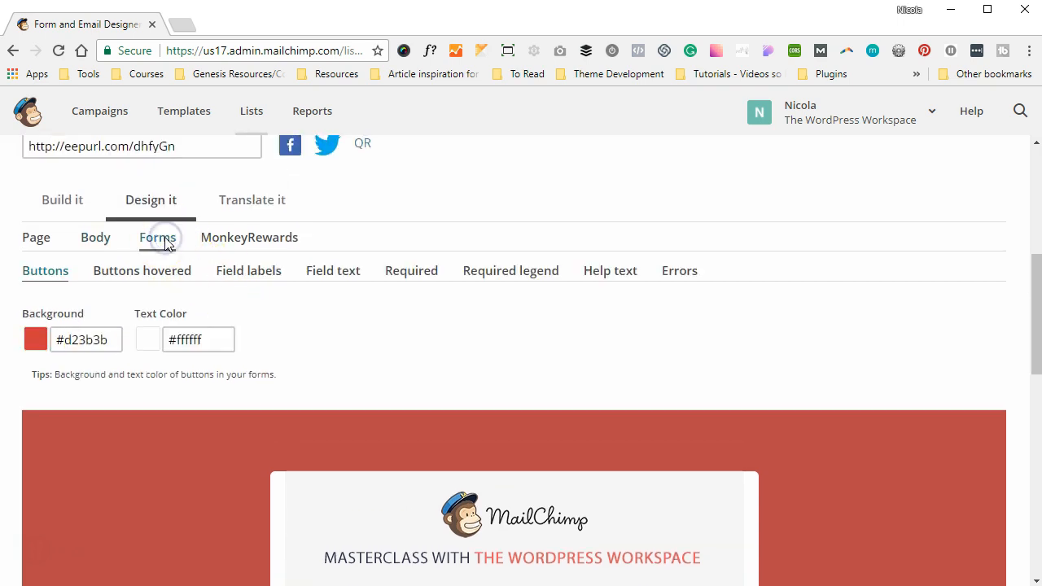
scroll(525, 373, "down", 6)
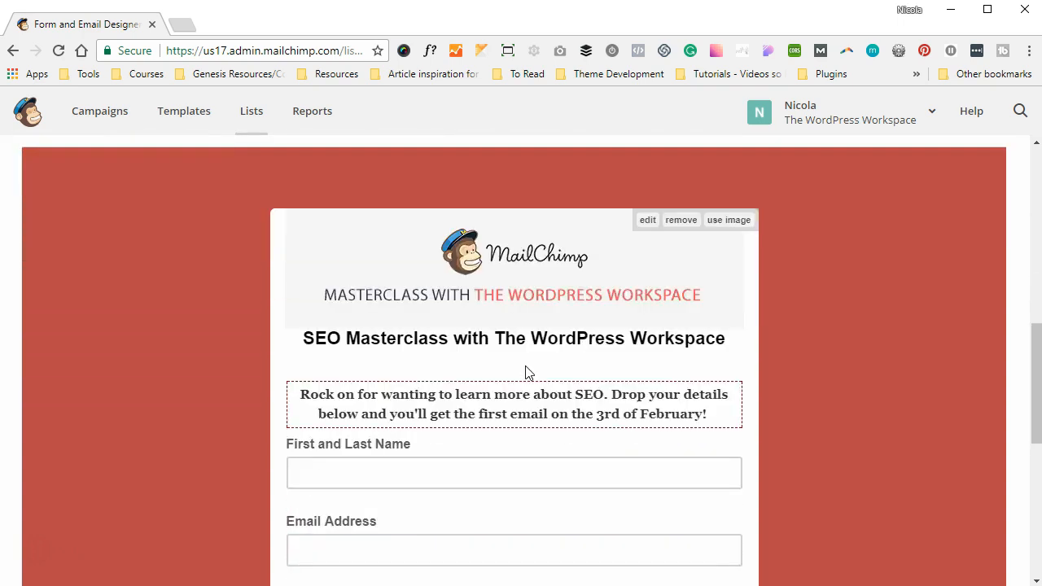
scroll(526, 372, "up", 7)
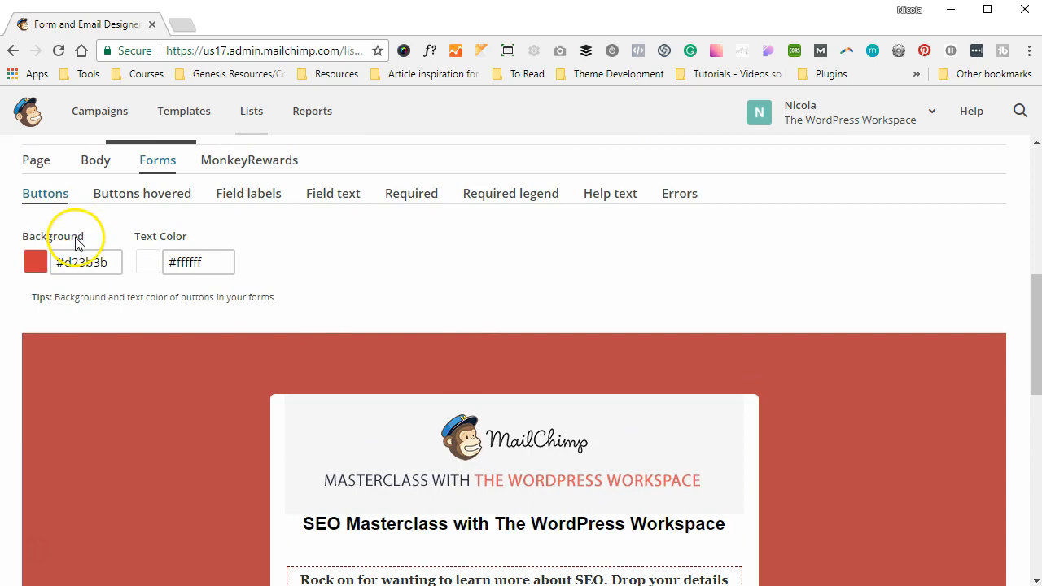
left_click(70, 263)
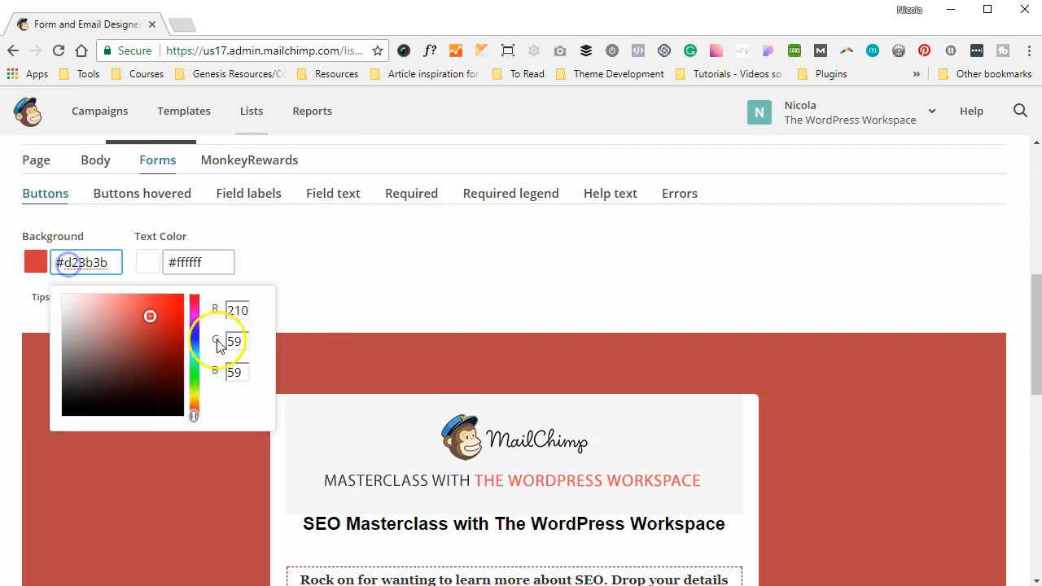
left_click(192, 398)
left_click(357, 262)
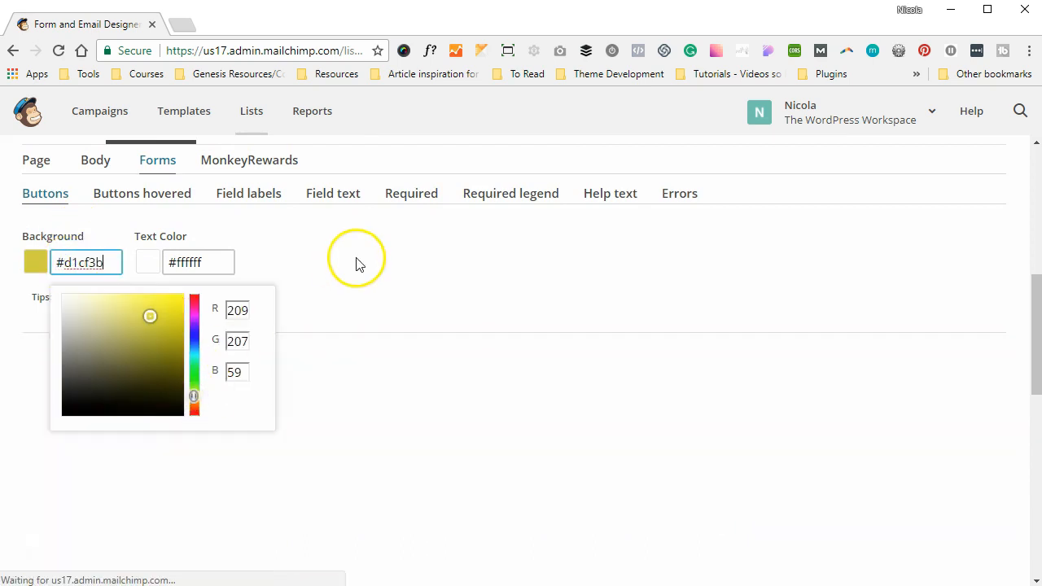
scroll(360, 261, "down", 5)
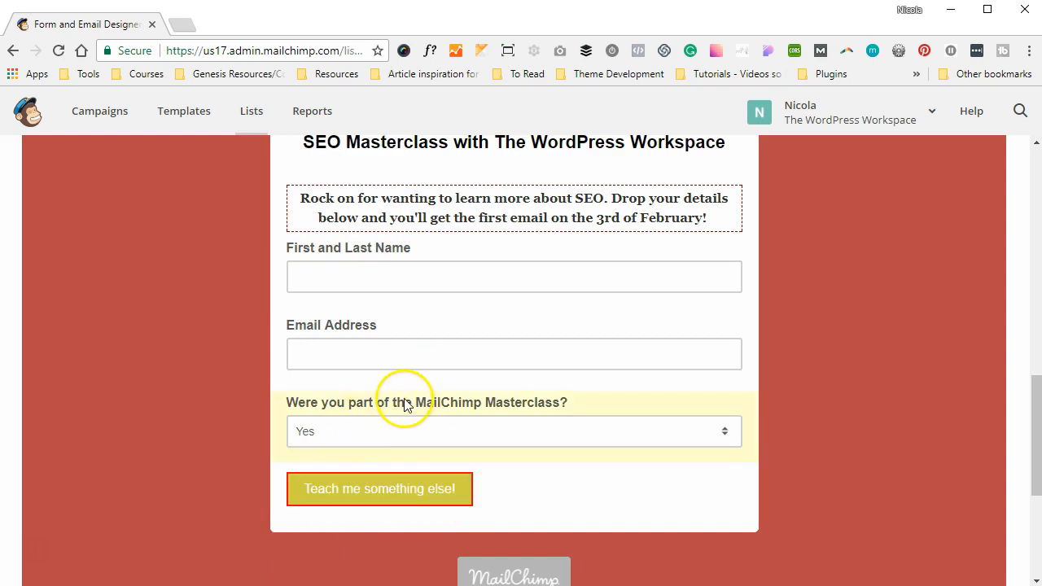
- Open the design settings for hovered form buttons to view their background and text color options
scroll(410, 407, "up", 3)
scroll(410, 398, "up", 4)
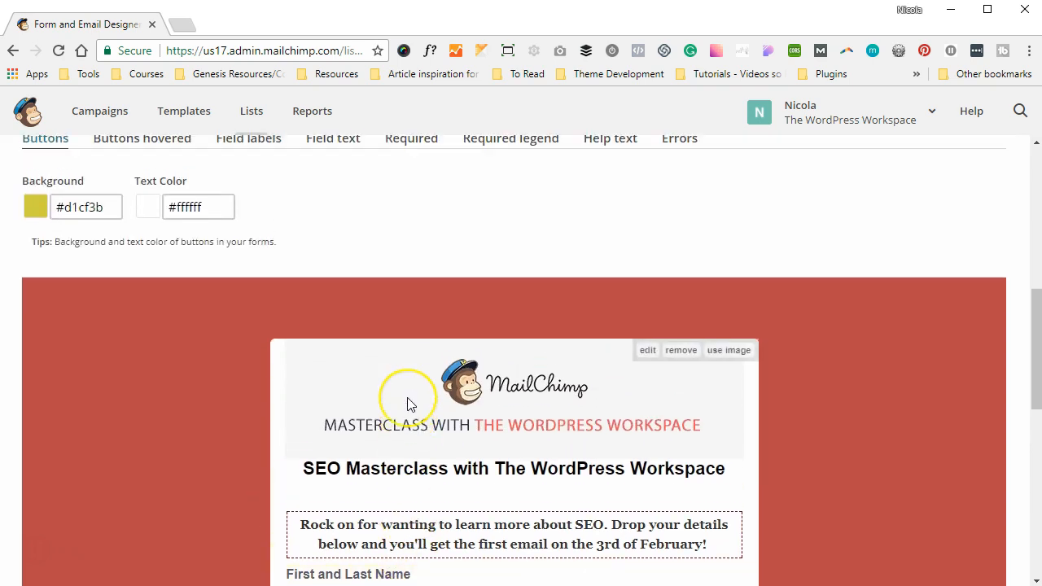
left_click(107, 344)
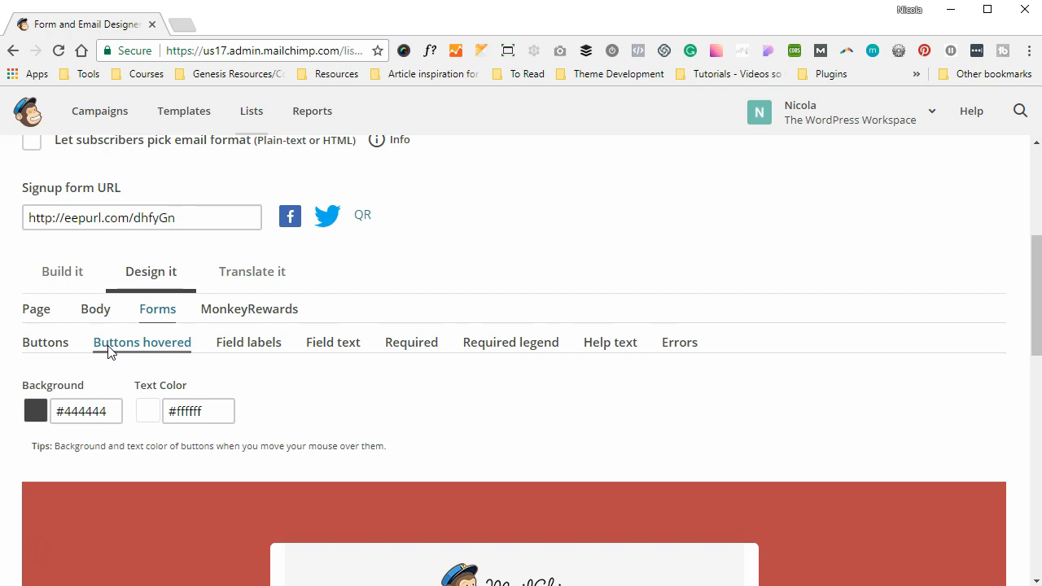
- Set the form field labels' font family to Georgia and check the labels in the form preview
left_click(233, 352)
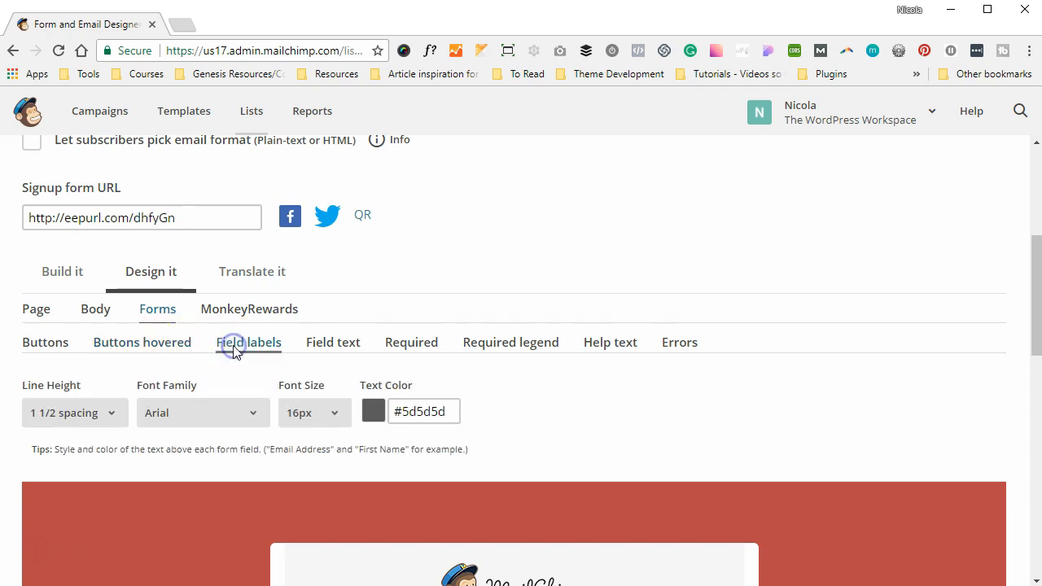
scroll(568, 394, "down", 4)
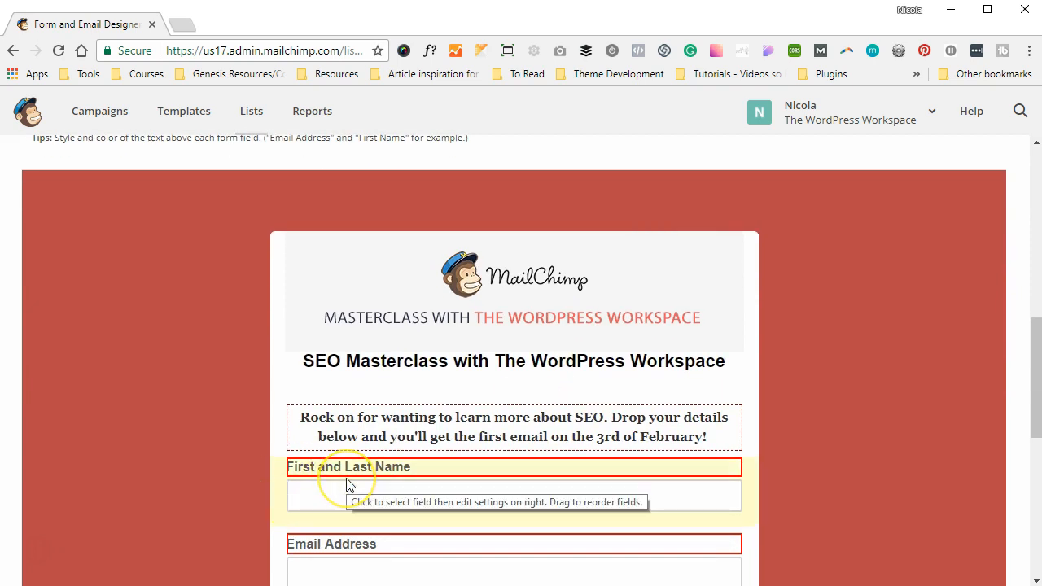
scroll(348, 485, "up", 2)
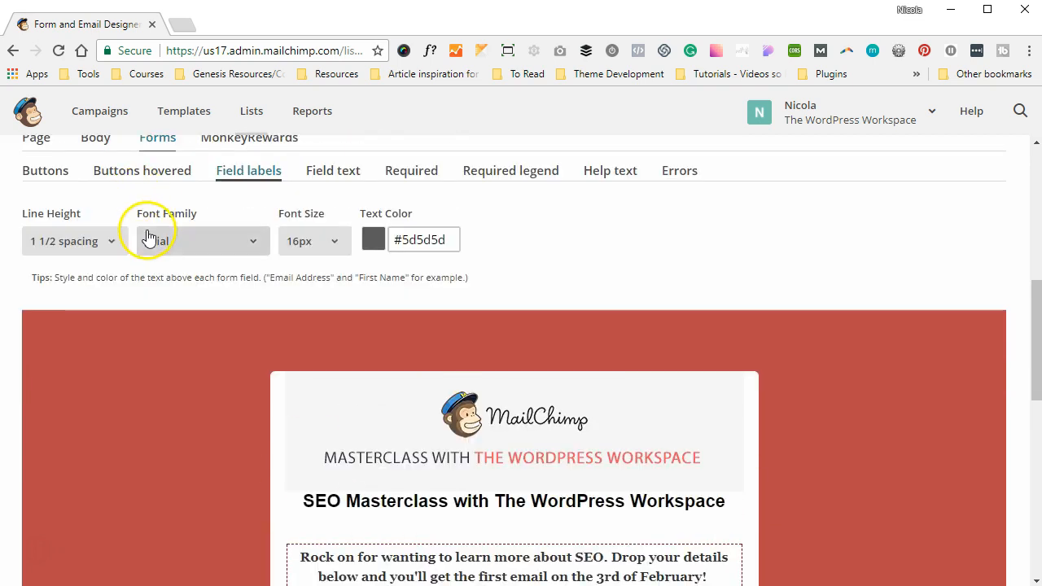
left_click(146, 232)
left_click(160, 314)
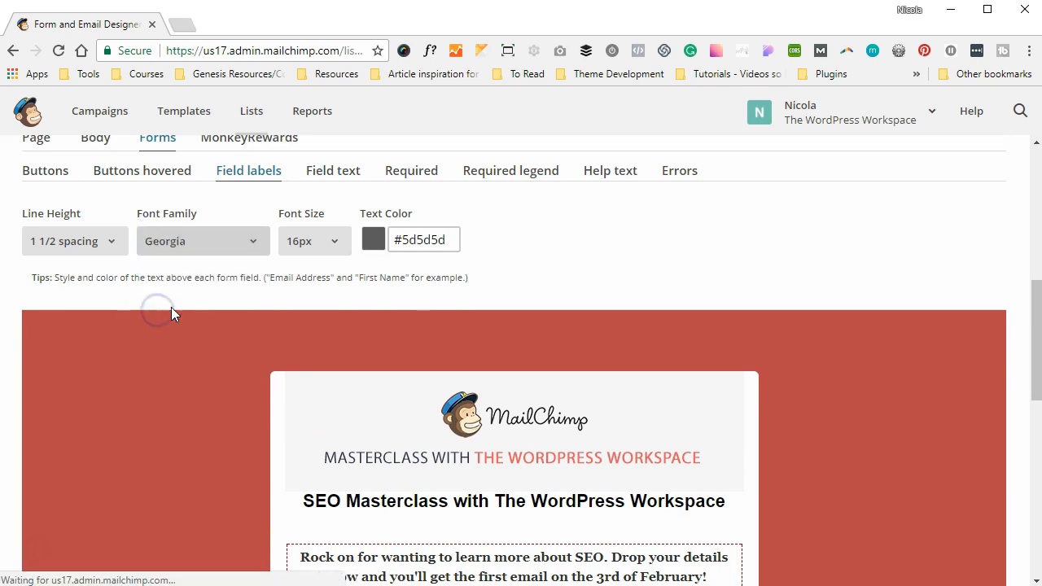
scroll(570, 282, "down", 1)
scroll(377, 339, "down", 1)
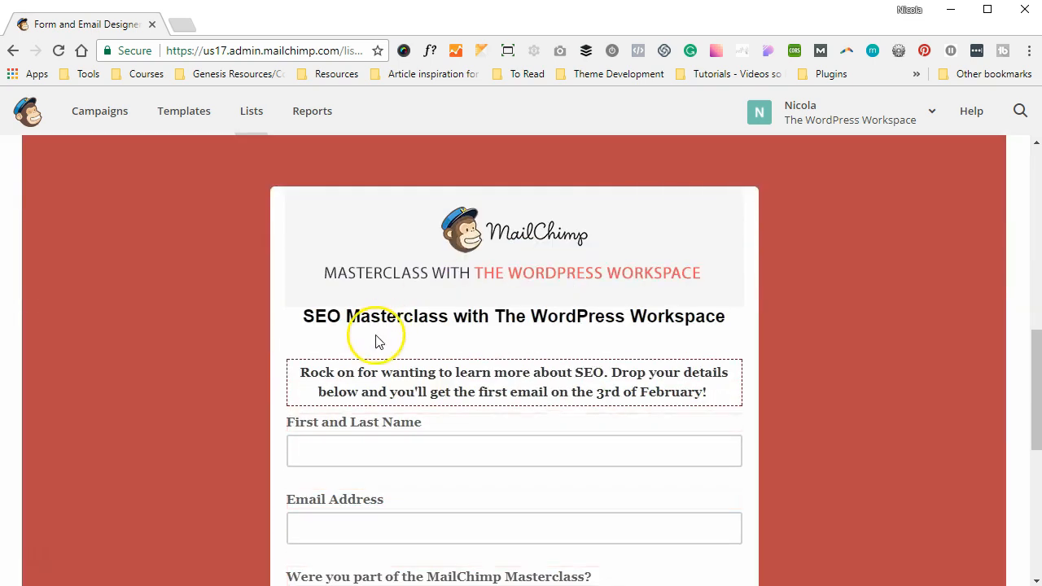
- Set the form field labels' font size to 14px
scroll(375, 326, "up", 1)
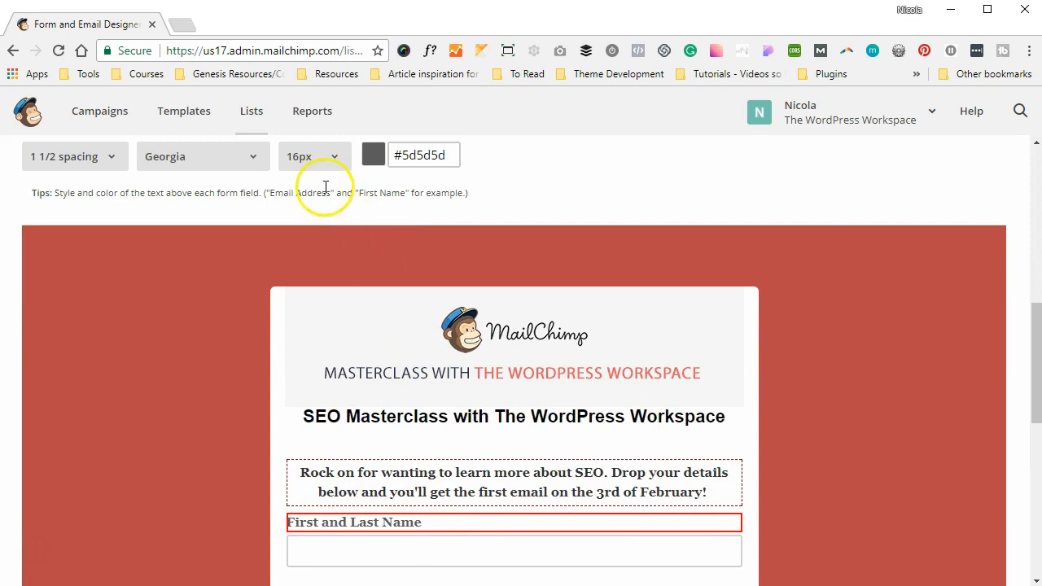
left_click(322, 158)
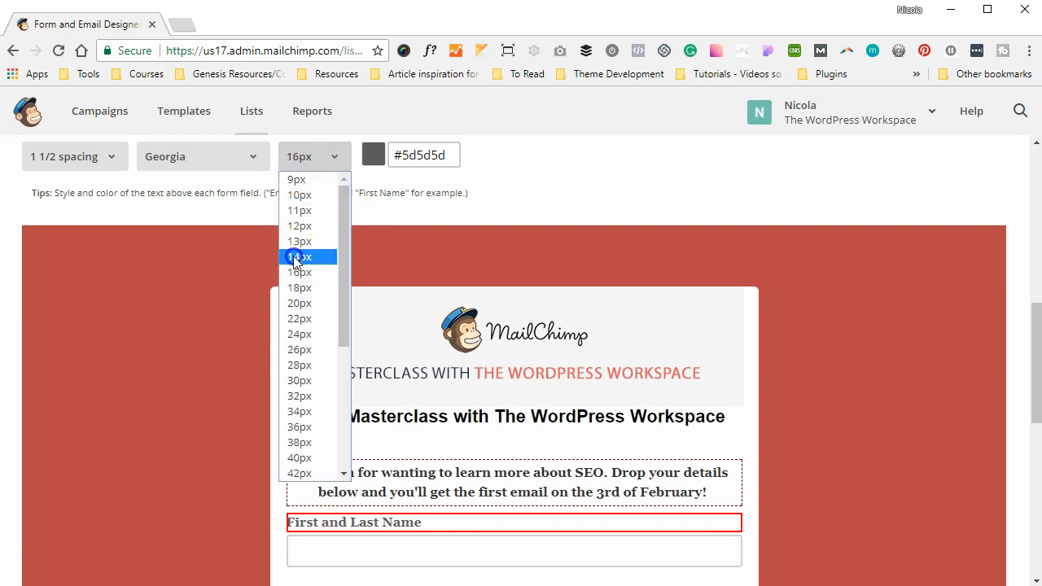
left_click(295, 257)
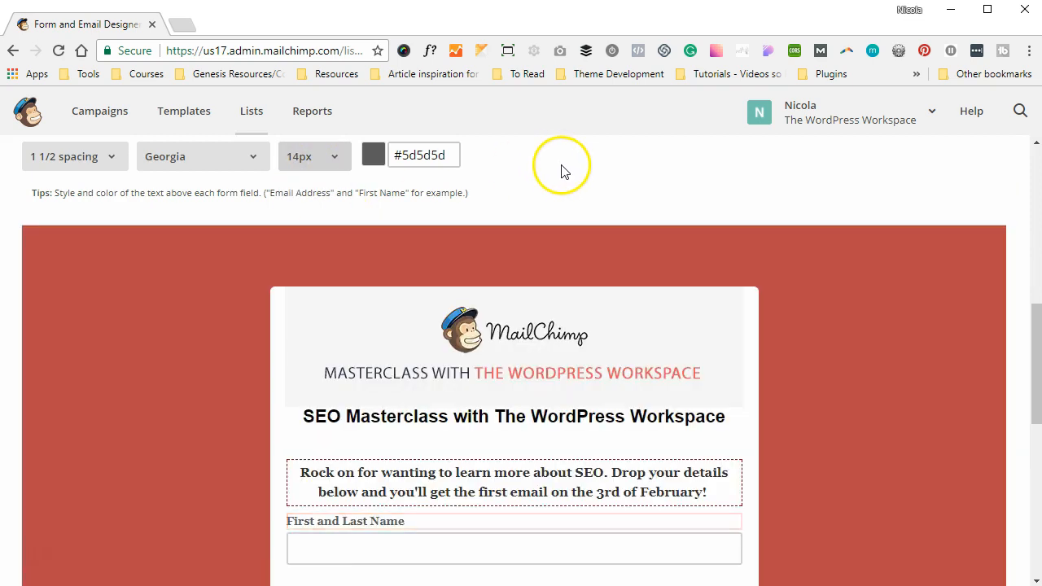
- Open the form's field text design settings and examine which input boxes they affect in the preview
scroll(564, 171, "up", 3)
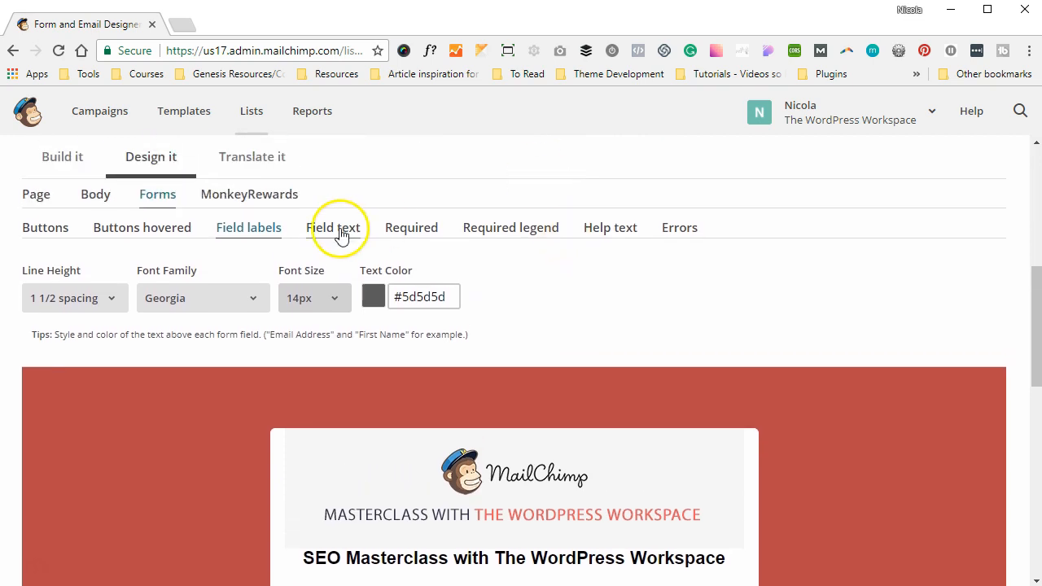
left_click(341, 235)
scroll(527, 344, "down", 3)
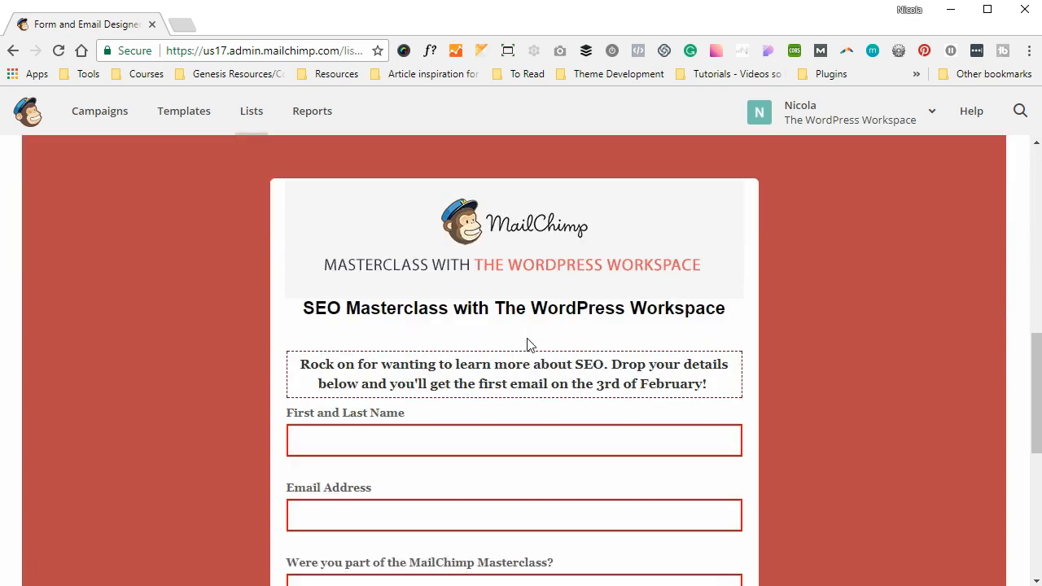
left_click(342, 439)
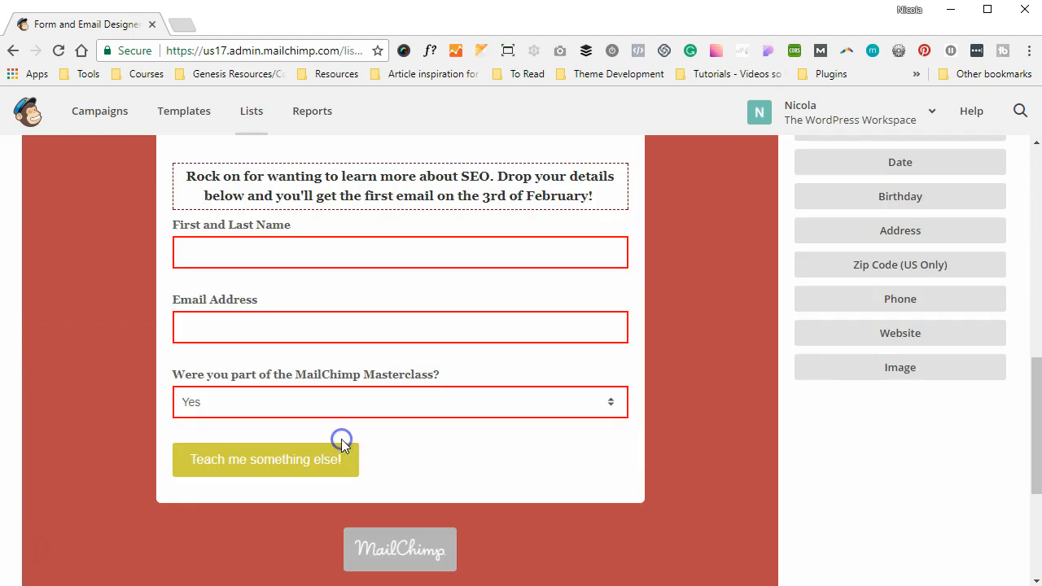
scroll(466, 236, "up", 3)
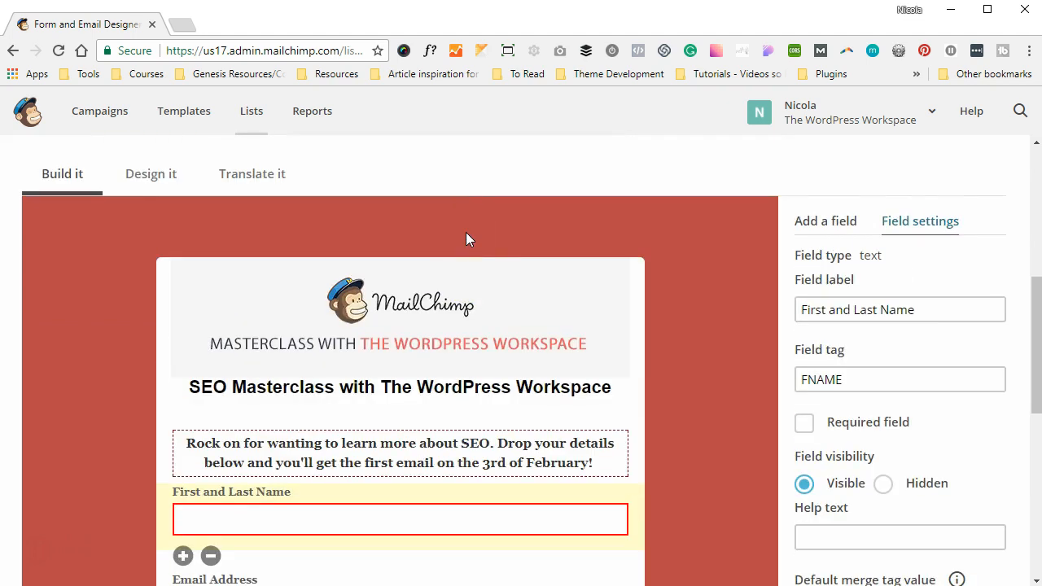
scroll(466, 232, "up", 1)
left_click(153, 271)
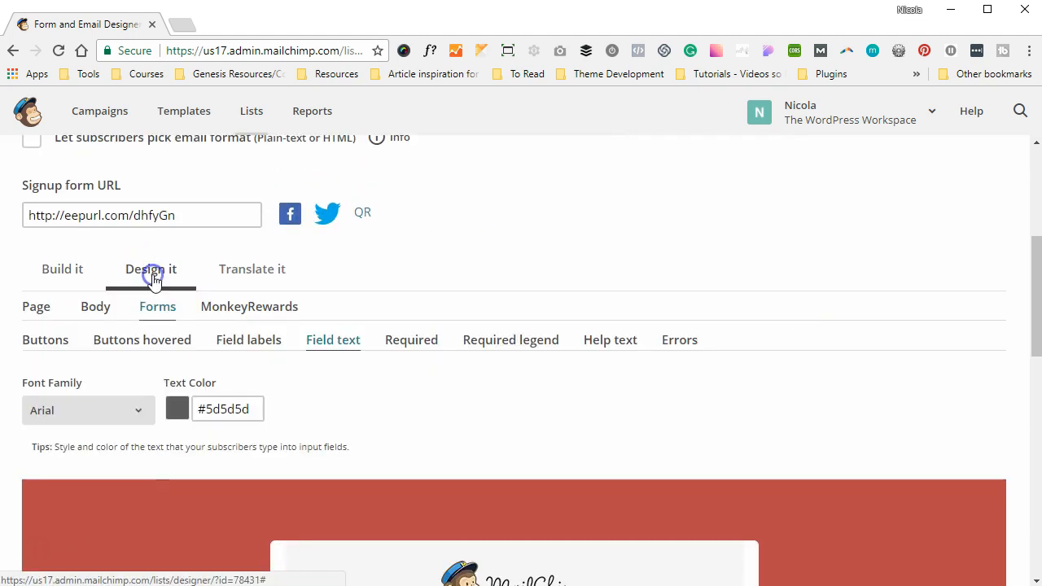
- Set the font family of the form's field text to Georgia
scroll(412, 268, "down", 3)
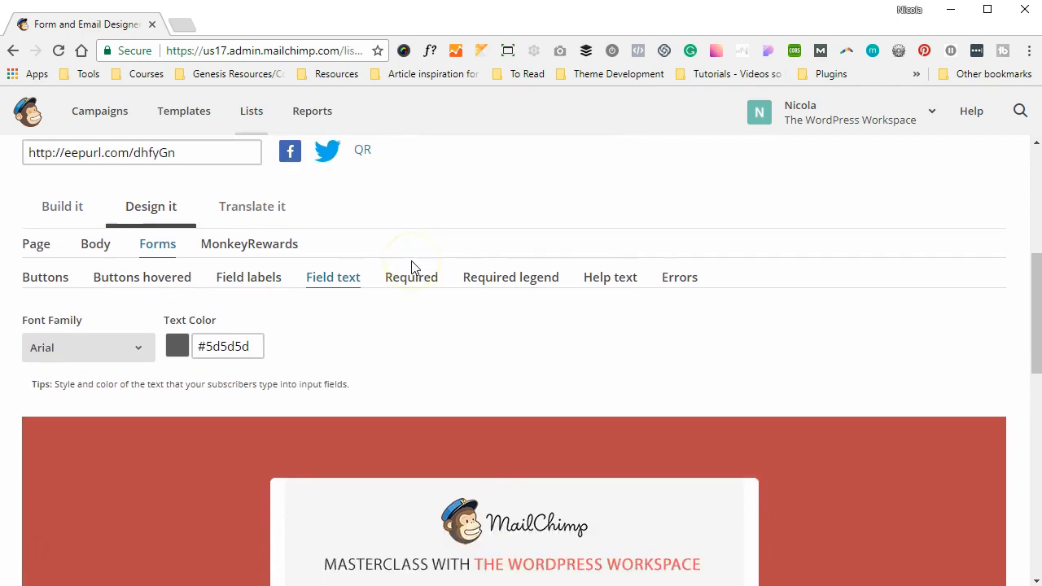
left_click(138, 203)
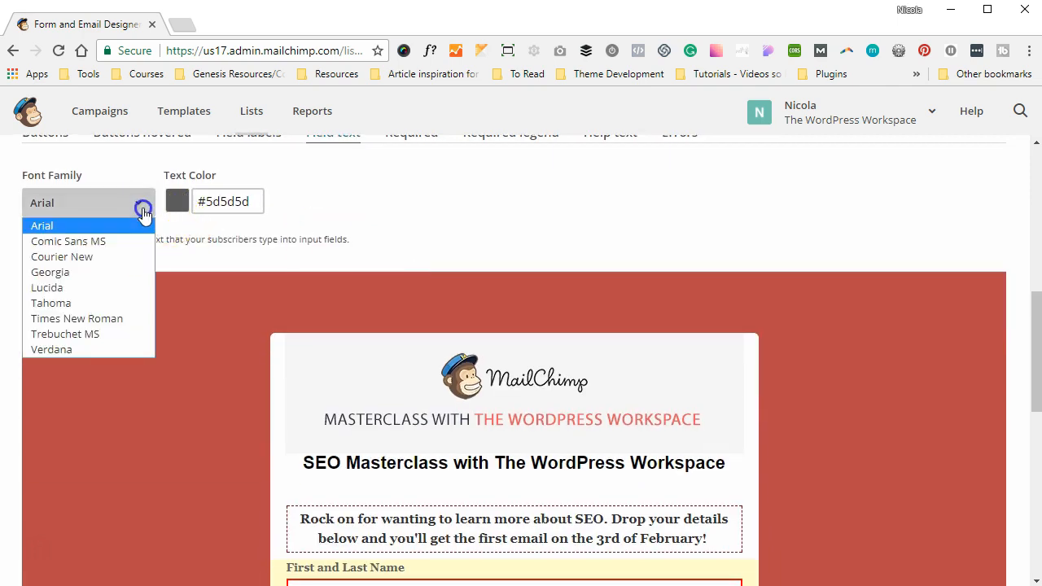
left_click(92, 281)
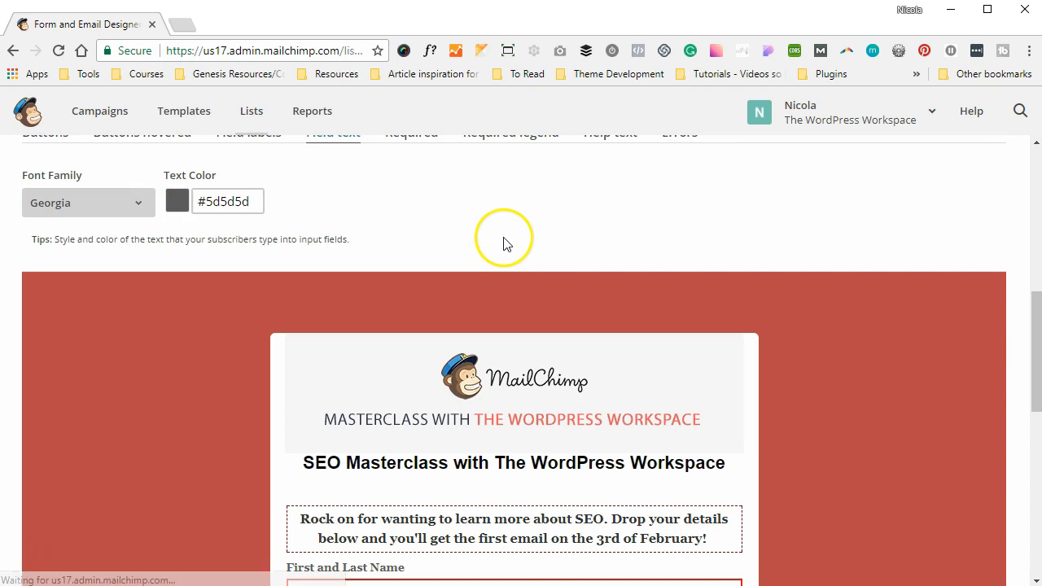
right_click(503, 243)
right_click(453, 236)
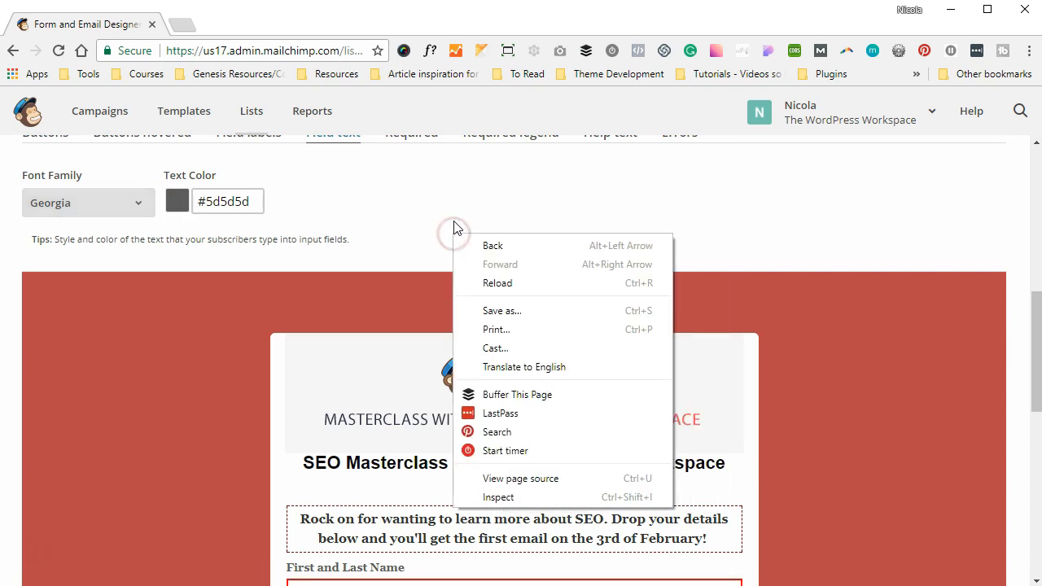
left_click(456, 222)
- Set the visibility of the required-field asterisks to Show and check them beside the field labels in the form preview
scroll(456, 222, "up", 1)
left_click(431, 200)
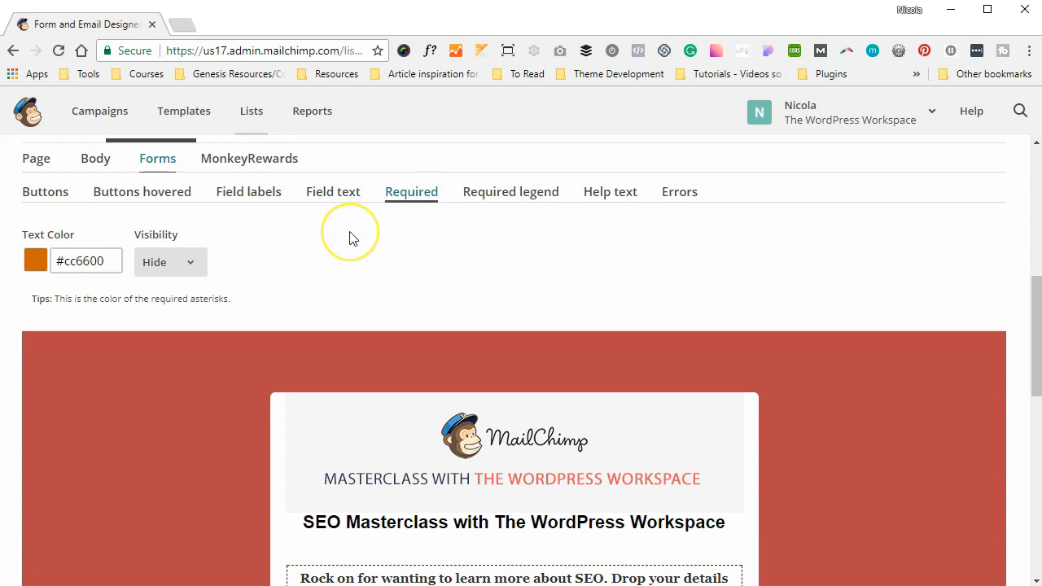
scroll(351, 236, "down", 4)
scroll(351, 236, "up", 3)
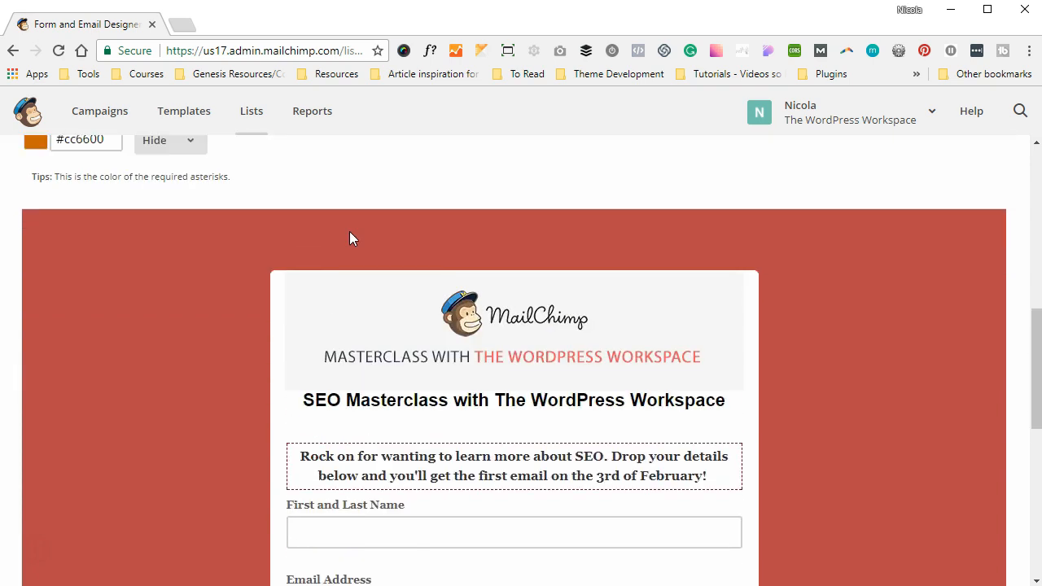
scroll(351, 237, "up", 1)
scroll(351, 237, "up", 1)
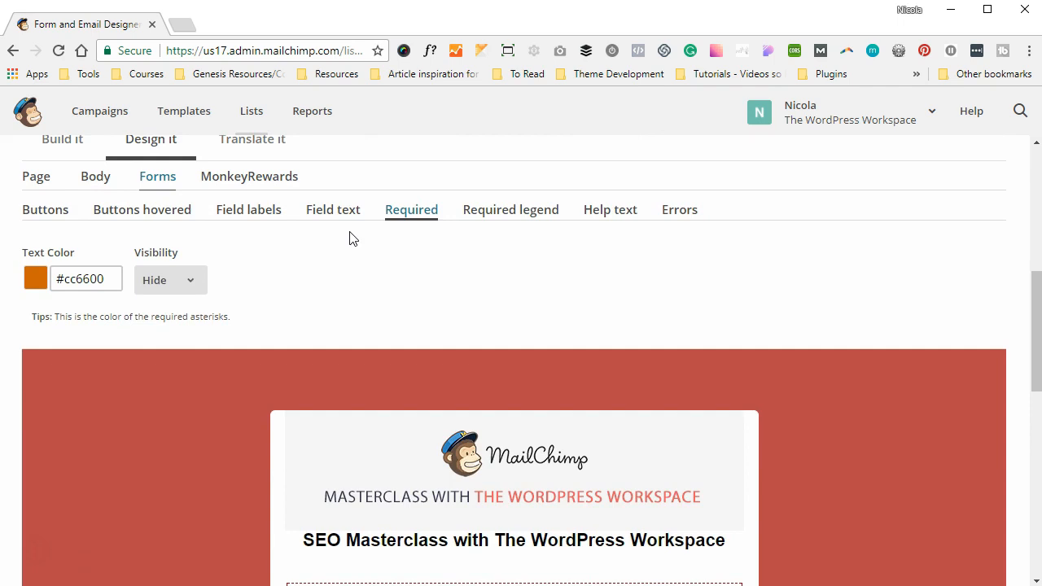
left_click(193, 280)
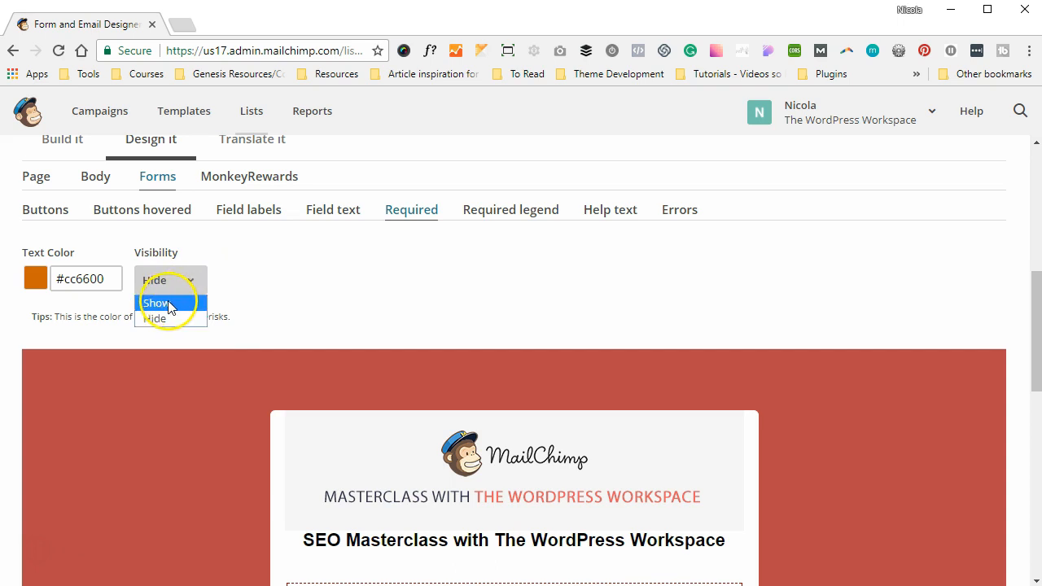
left_click(167, 303)
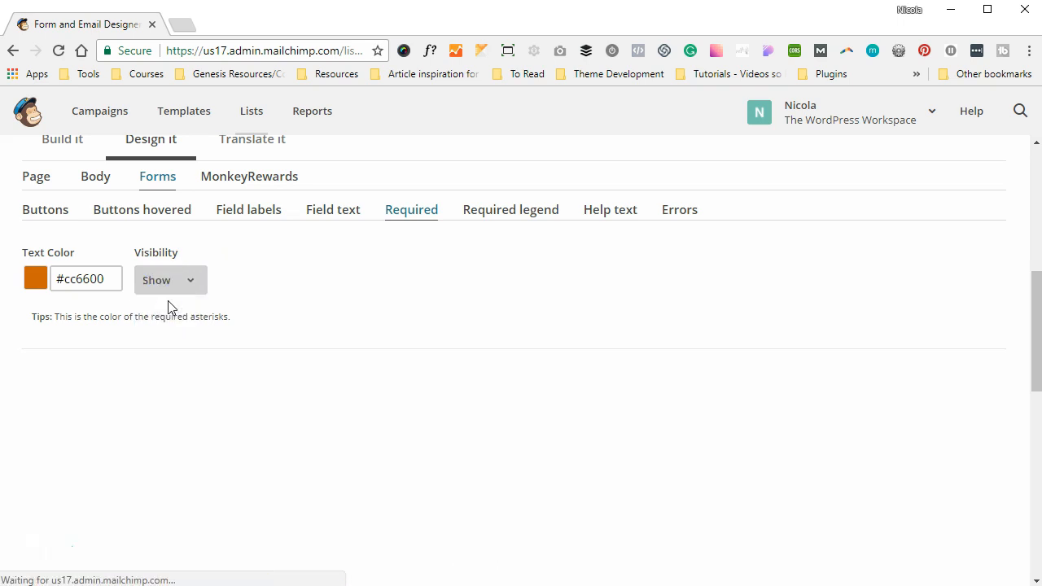
scroll(428, 304, "down", 1)
scroll(430, 307, "down", 4)
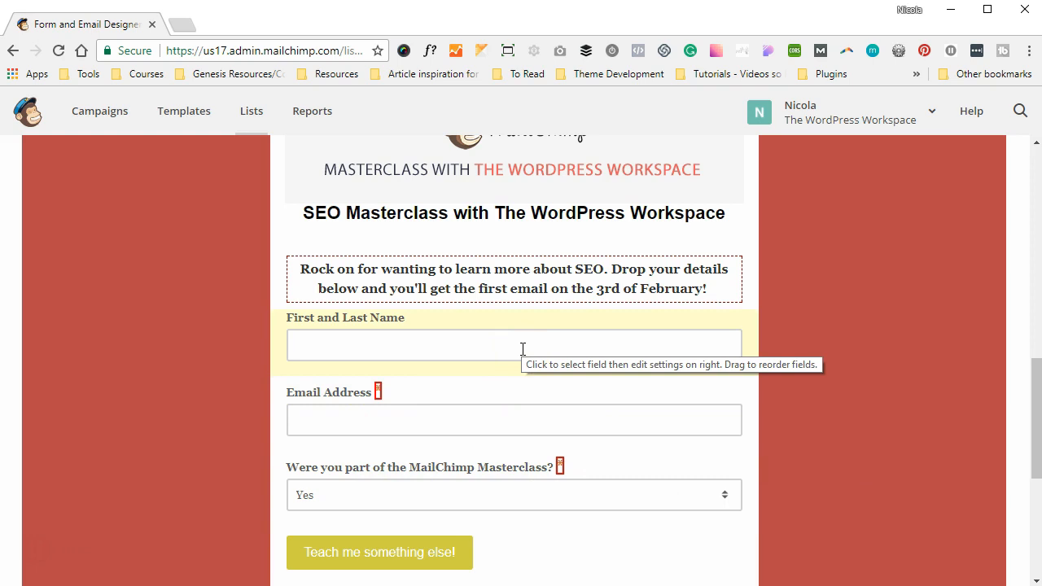
- Change the text color of the required asterisks to magenta #cc00a0 and check the form preview
scroll(523, 349, "up", 3)
left_click(96, 190)
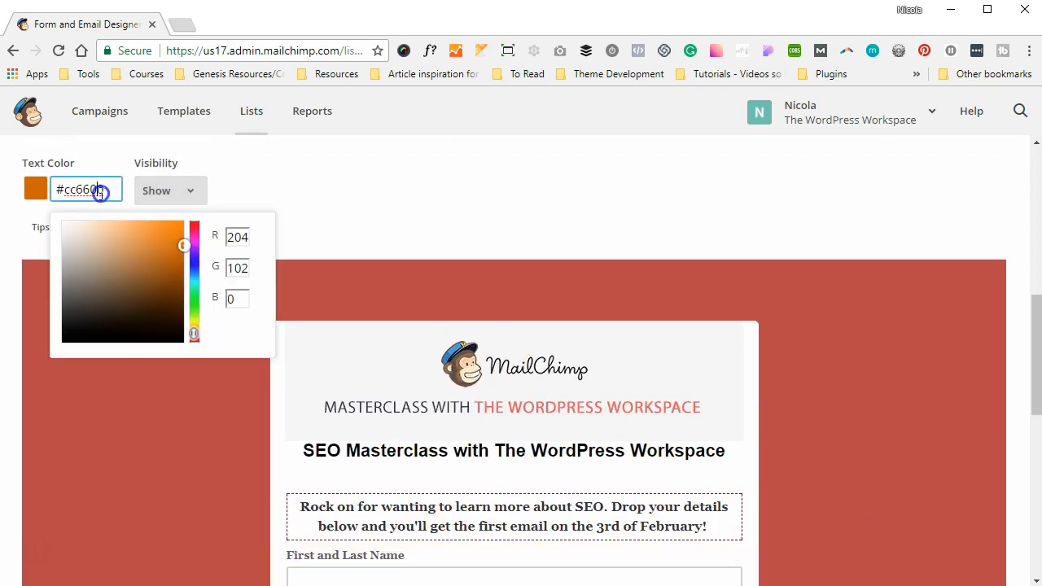
left_click(193, 237)
left_click(368, 182)
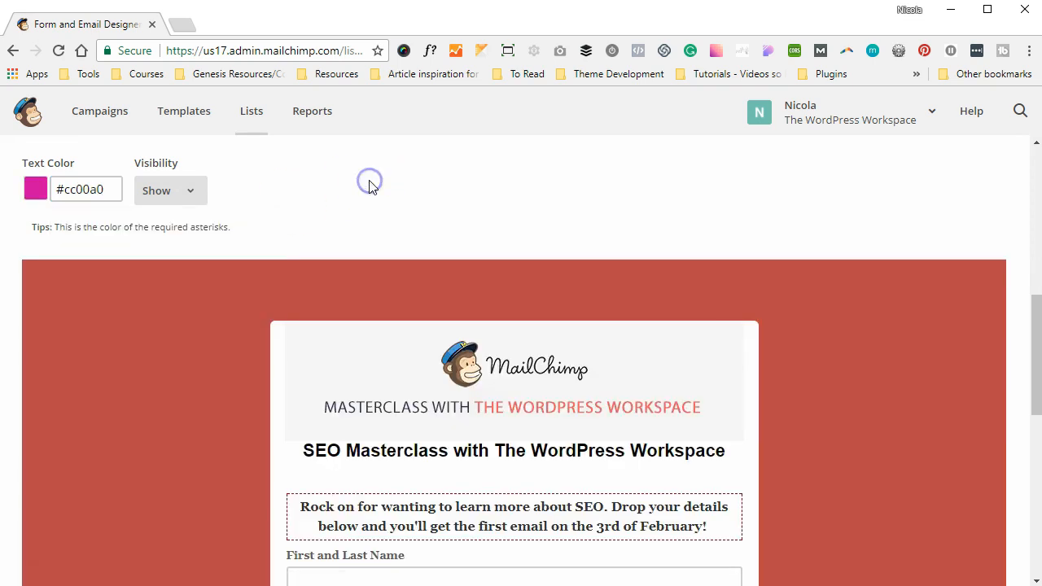
scroll(457, 228, "down", 3)
- Set the required legend's display to Show and check the required field instructions in the form preview
scroll(458, 228, "up", 5)
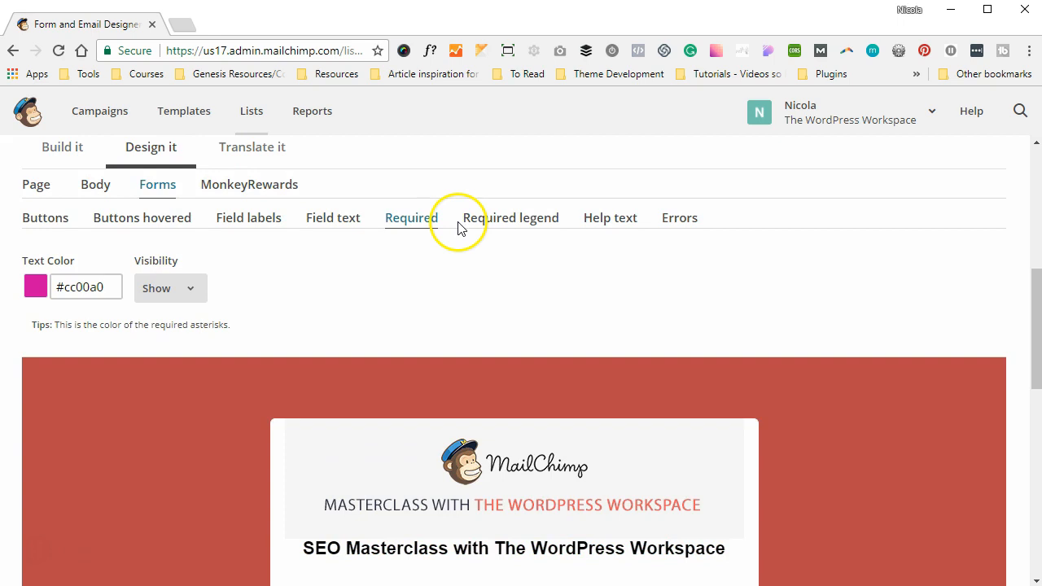
left_click(476, 233)
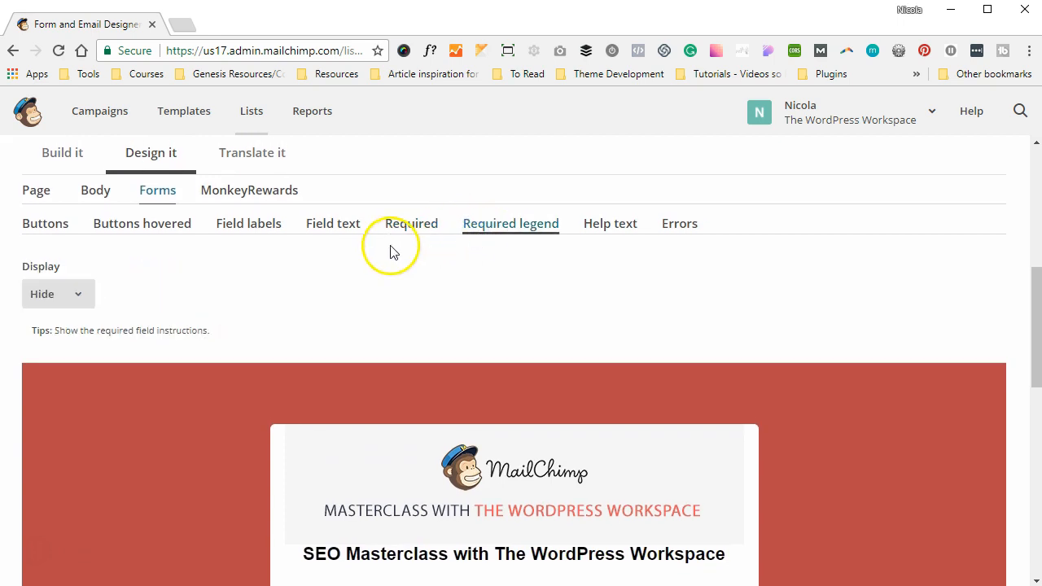
left_click(78, 299)
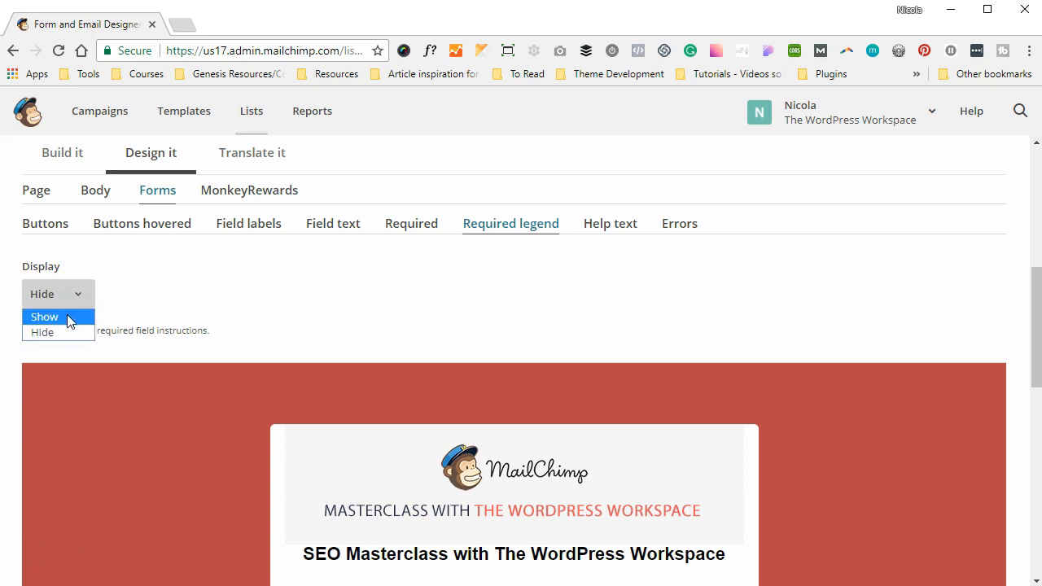
left_click(69, 319)
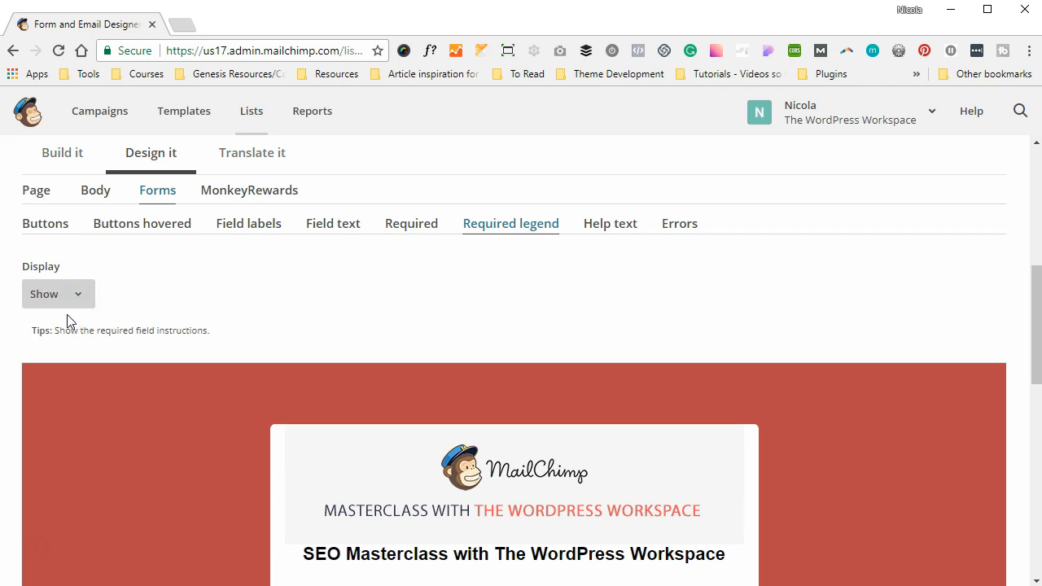
scroll(334, 338, "down", 3)
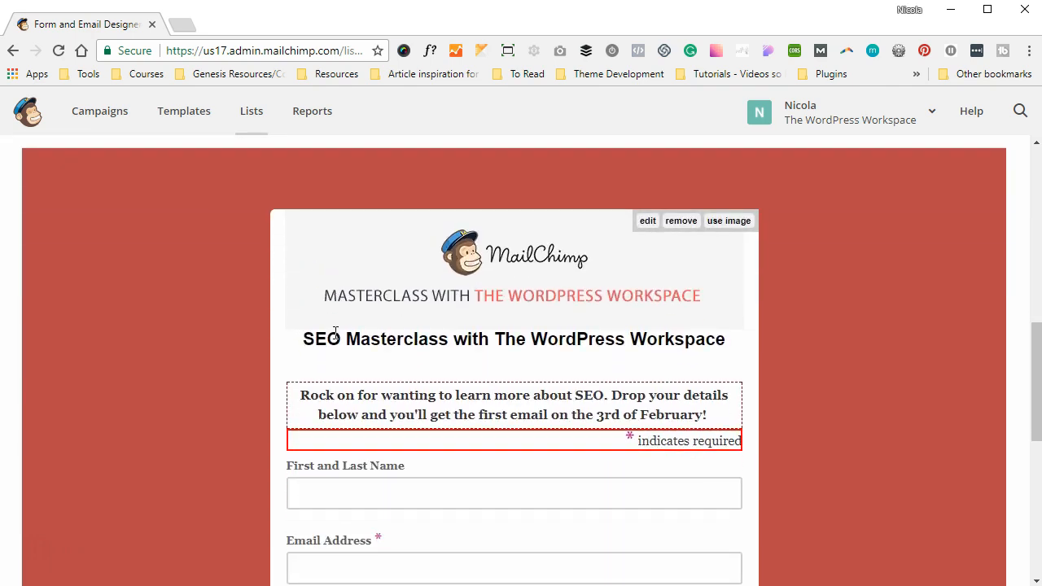
scroll(335, 333, "down", 1)
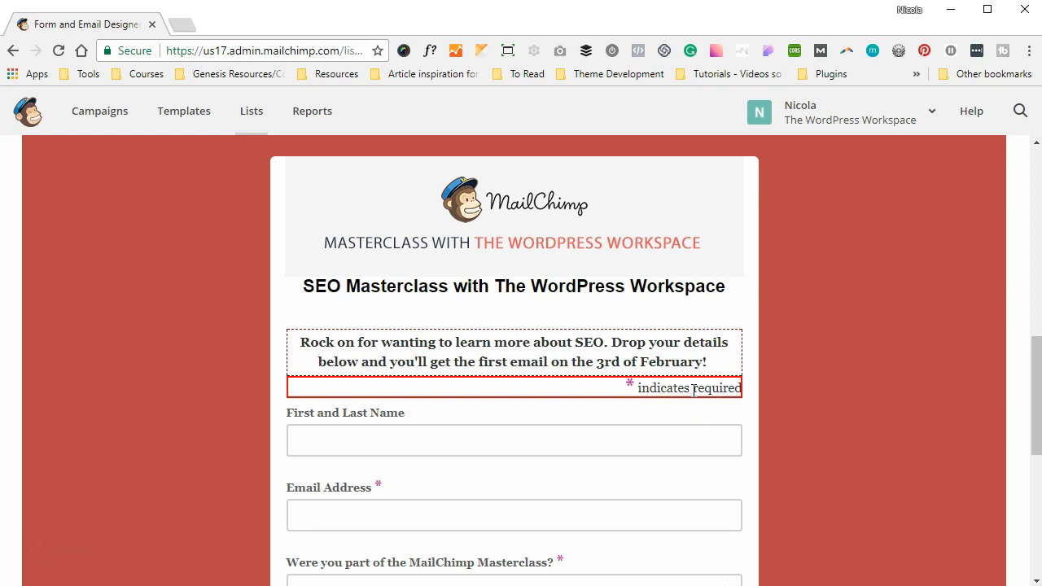
- Open the form's help text design settings and look for the help text in the form preview
scroll(692, 393, "up", 3)
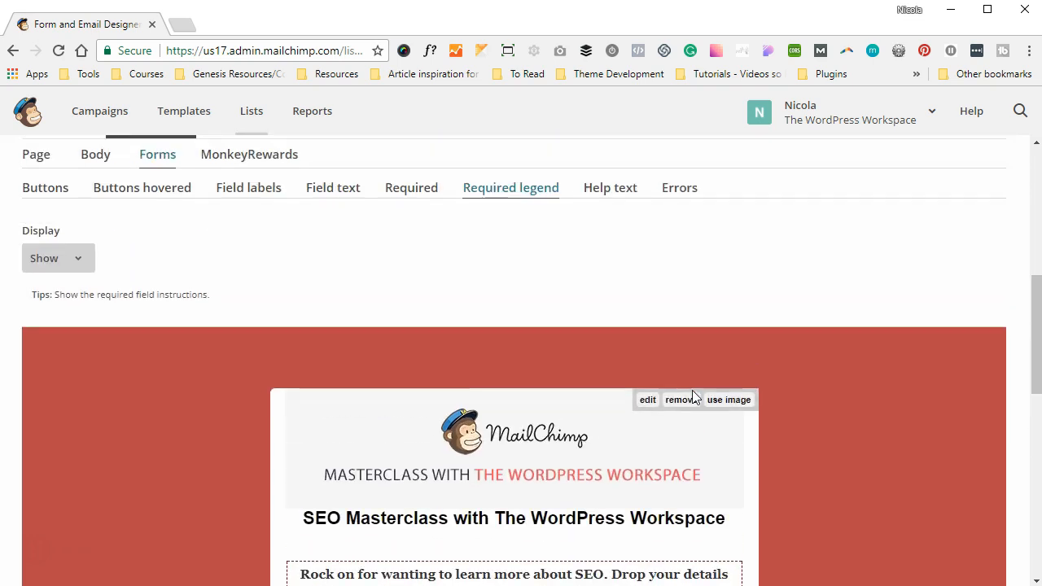
left_click(630, 196)
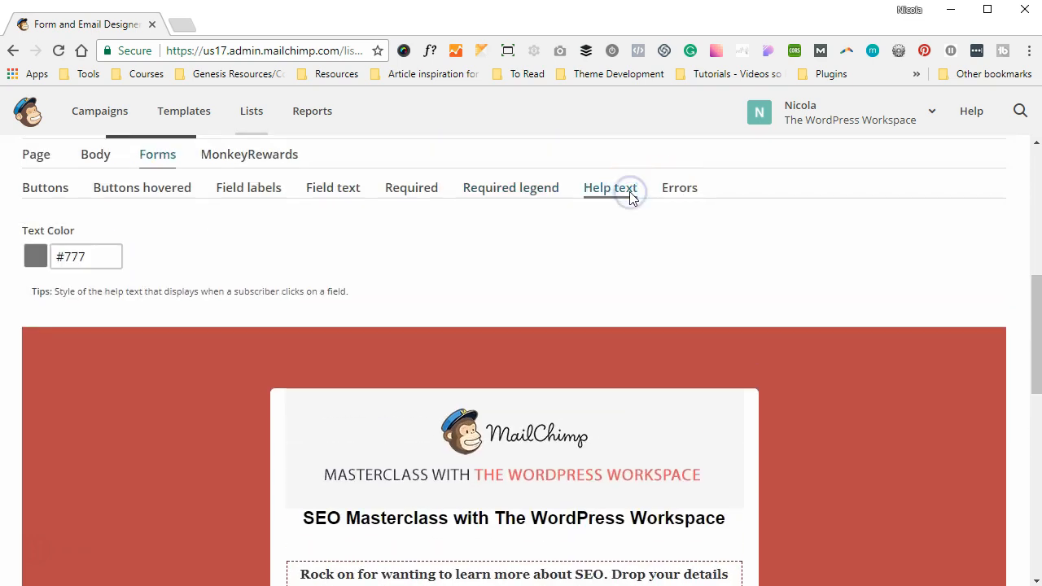
left_click(505, 216)
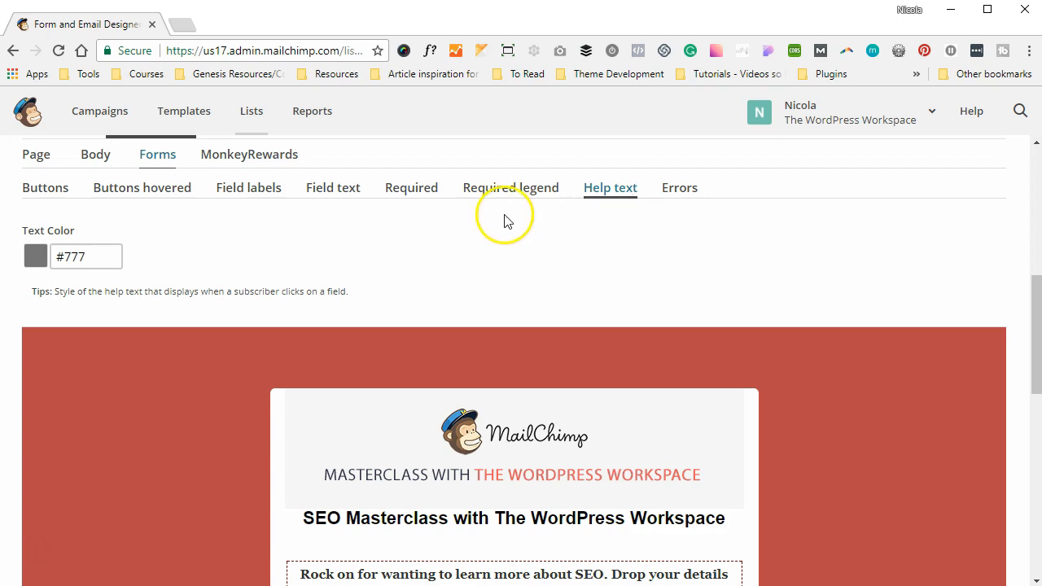
scroll(503, 221, "down", 5)
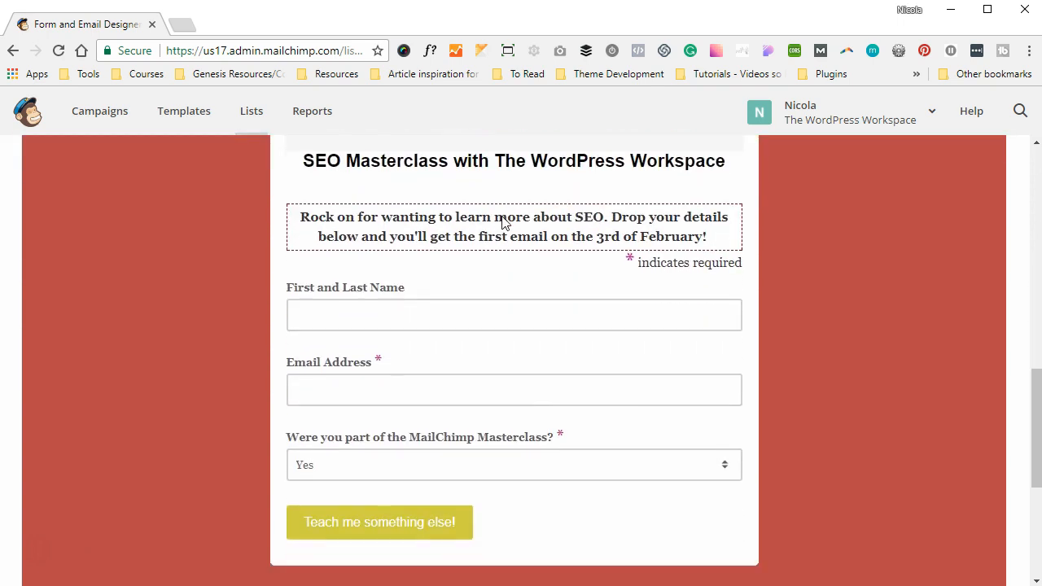
scroll(502, 221, "up", 6)
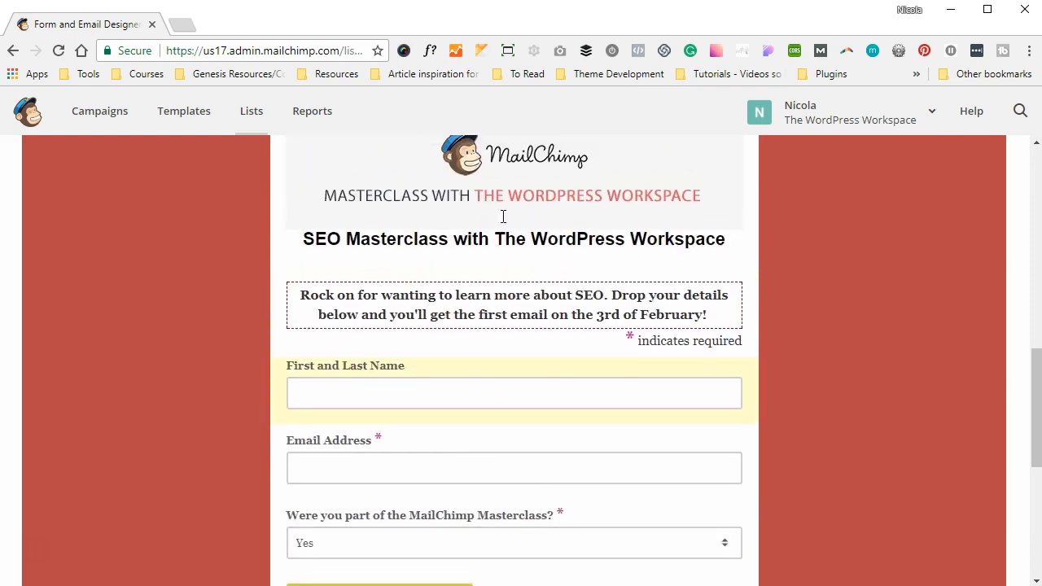
left_click(592, 238)
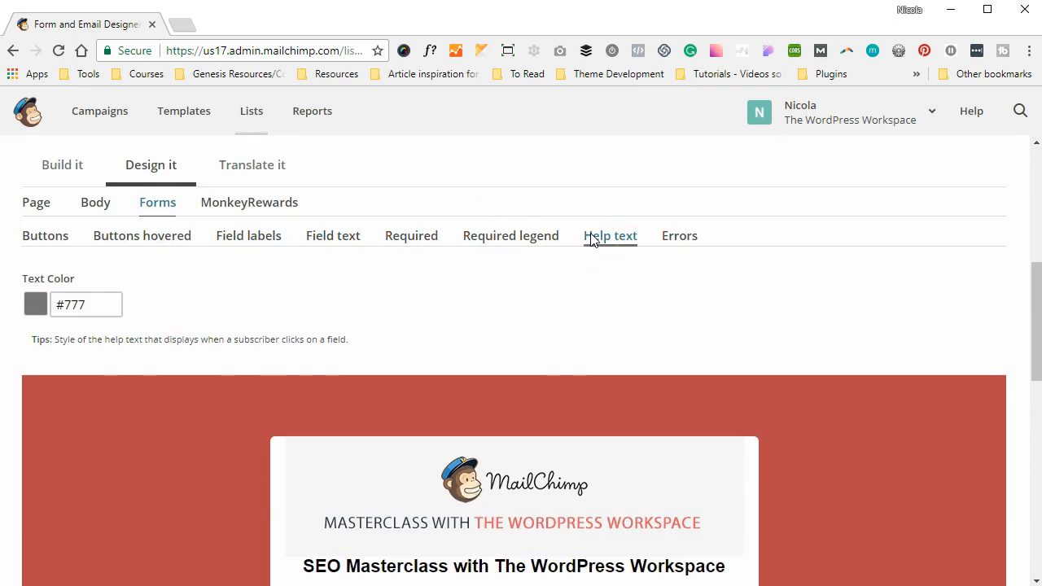
- Style the form's error warnings with Normal font weight and turquoise text color #41e7c9, and check the form preview
left_click(675, 251)
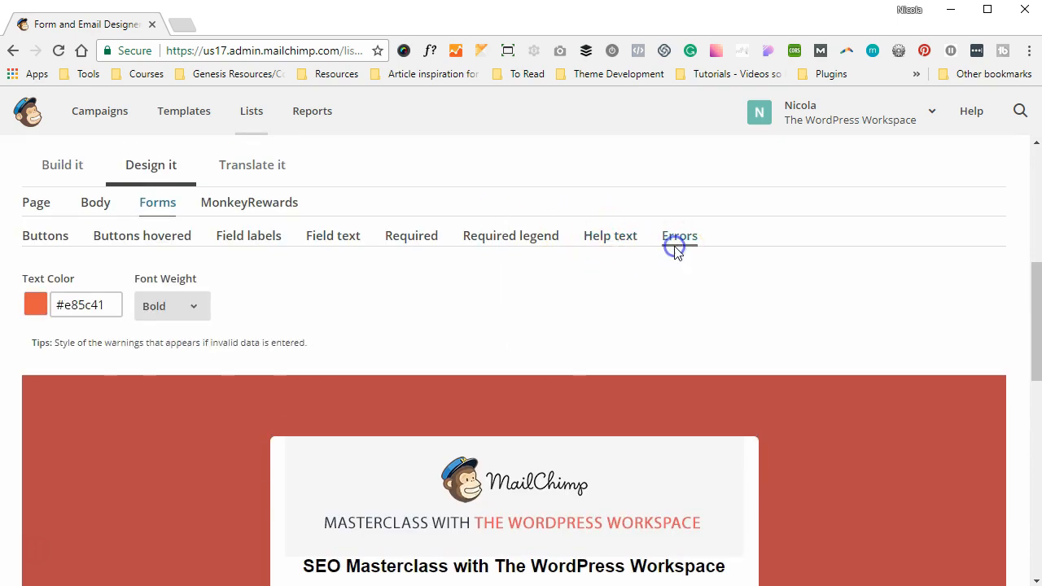
left_click(171, 306)
left_click(153, 329)
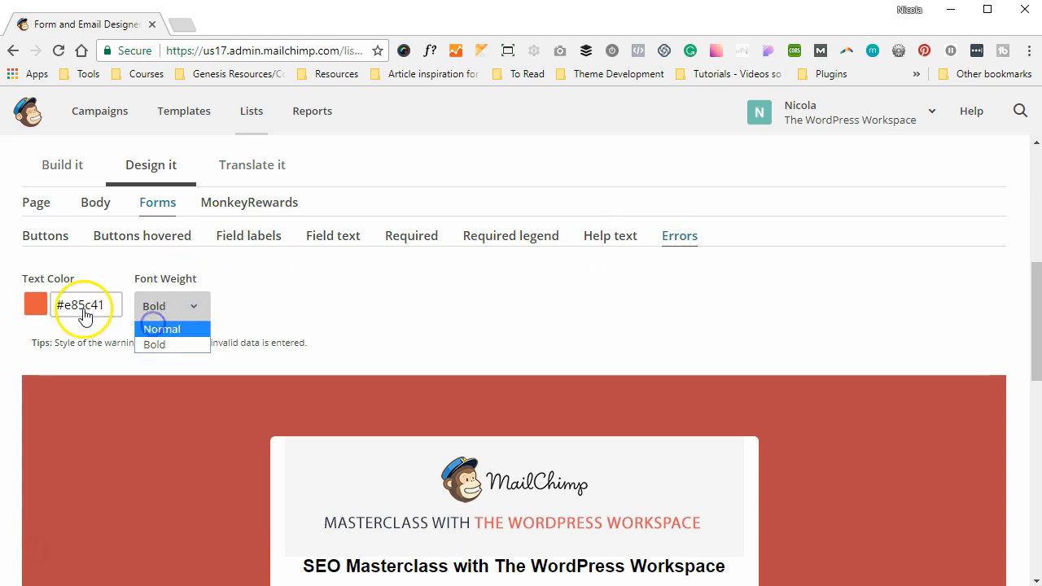
left_click(40, 305)
left_click(55, 304)
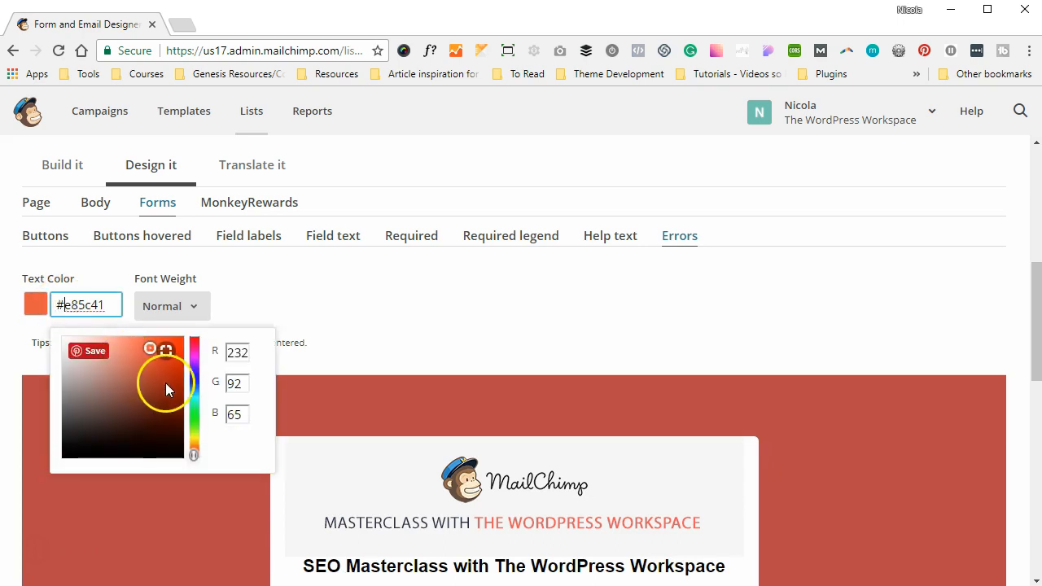
left_click(194, 401)
left_click(413, 304)
scroll(414, 306, "down", 5)
scroll(414, 308, "down", 2)
scroll(414, 308, "up", 7)
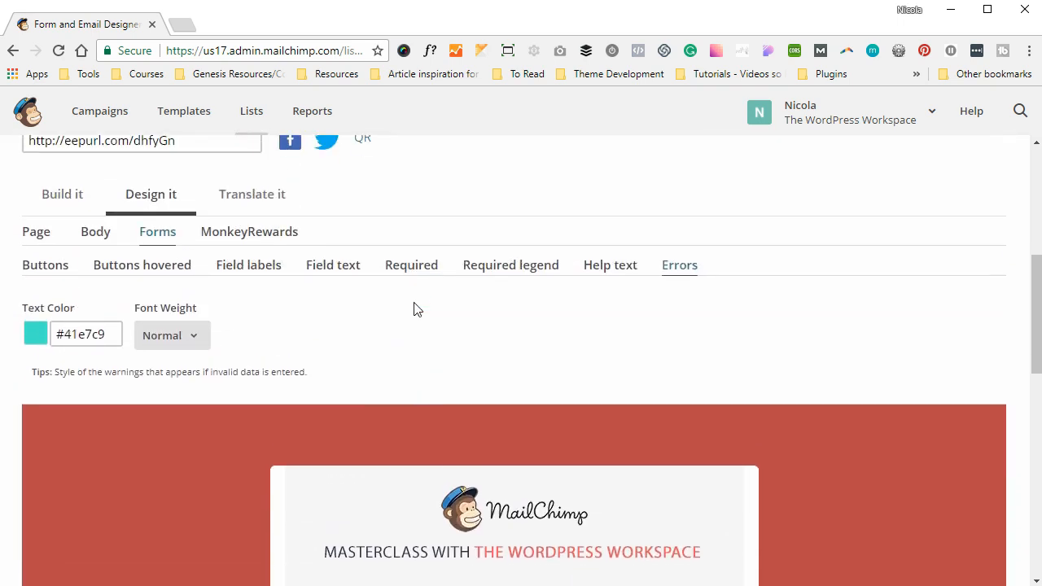
- Open the MonkeyRewards design settings and locate the MailChimp badge below the form in the preview
left_click(146, 249)
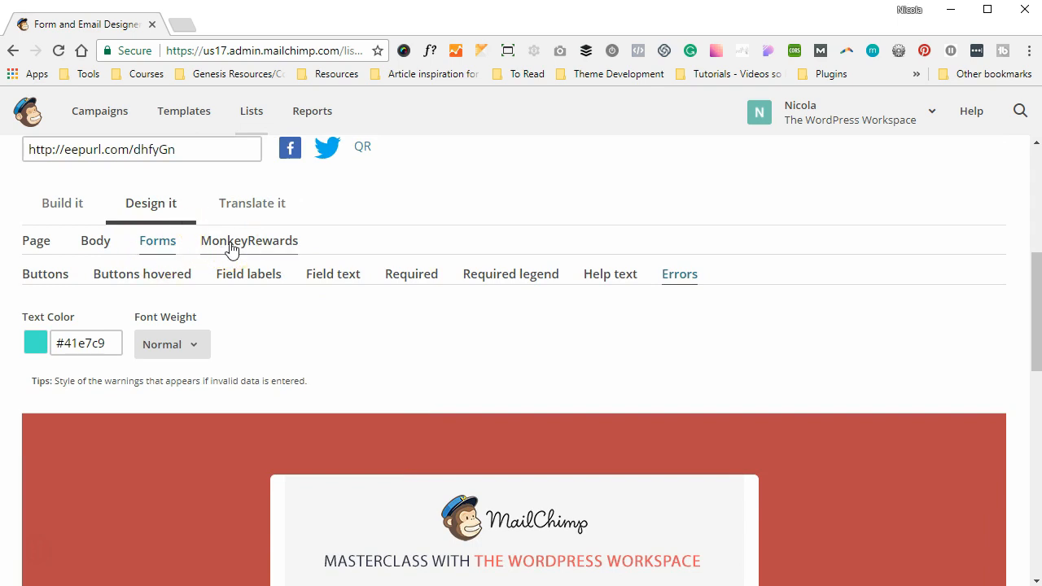
left_click(232, 246)
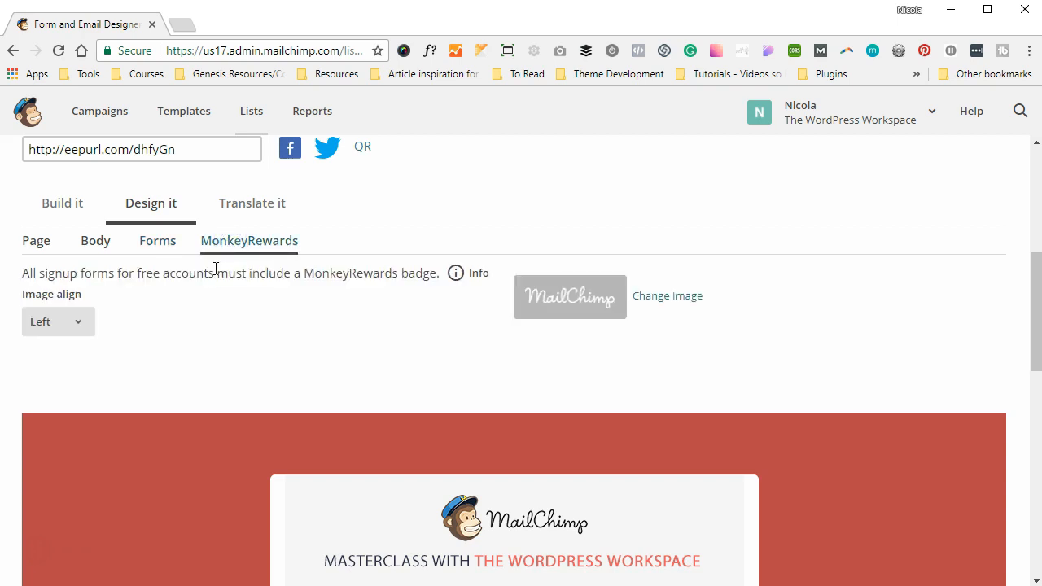
scroll(378, 326, "down", 8)
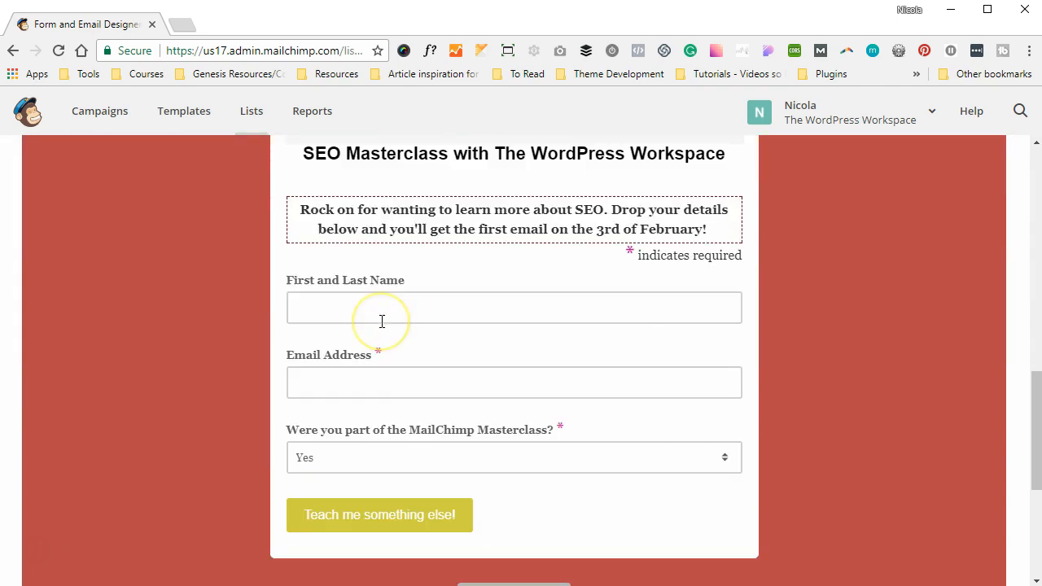
scroll(382, 322, "down", 1)
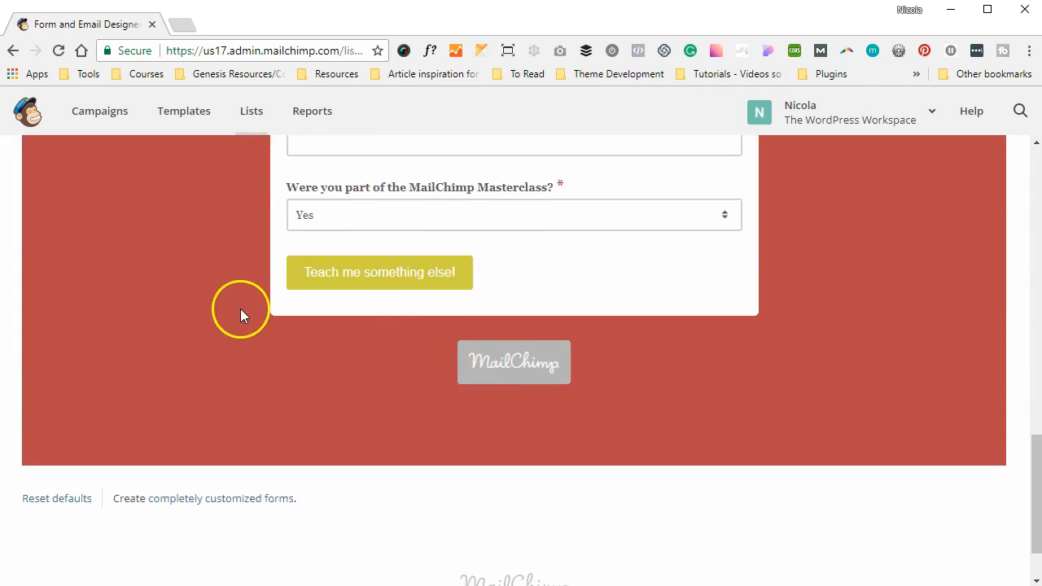
- Set the MonkeyRewards badge's image alignment to Center and check the form preview
scroll(240, 310, "up", 8)
left_click(194, 296)
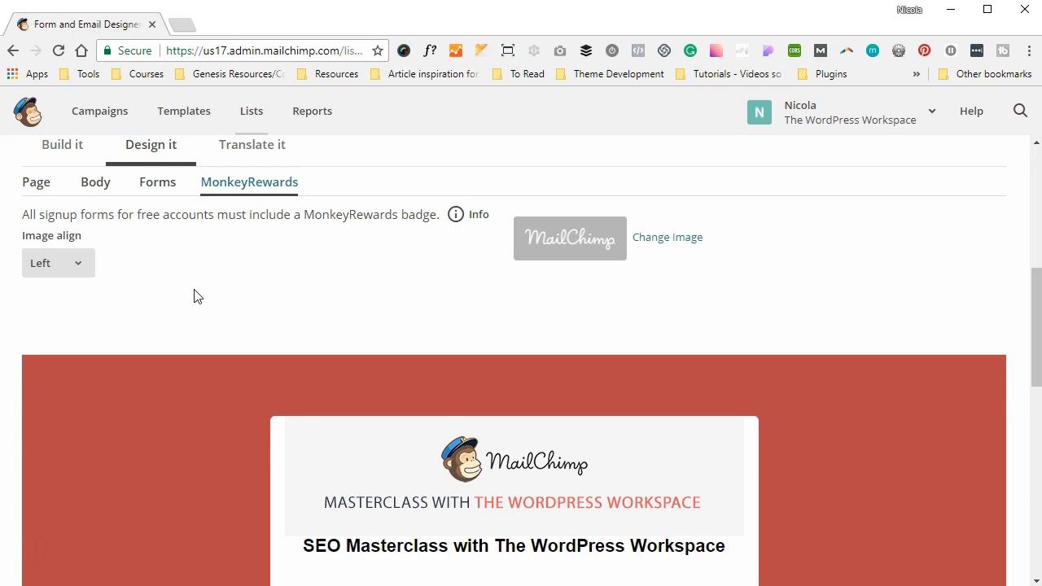
left_click(77, 262)
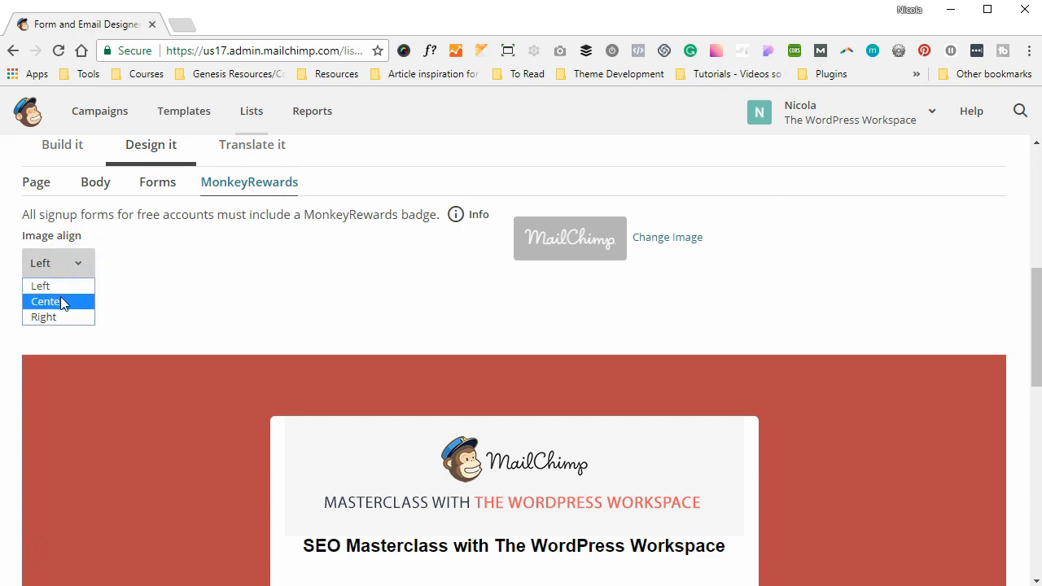
left_click(60, 302)
scroll(337, 326, "down", 4)
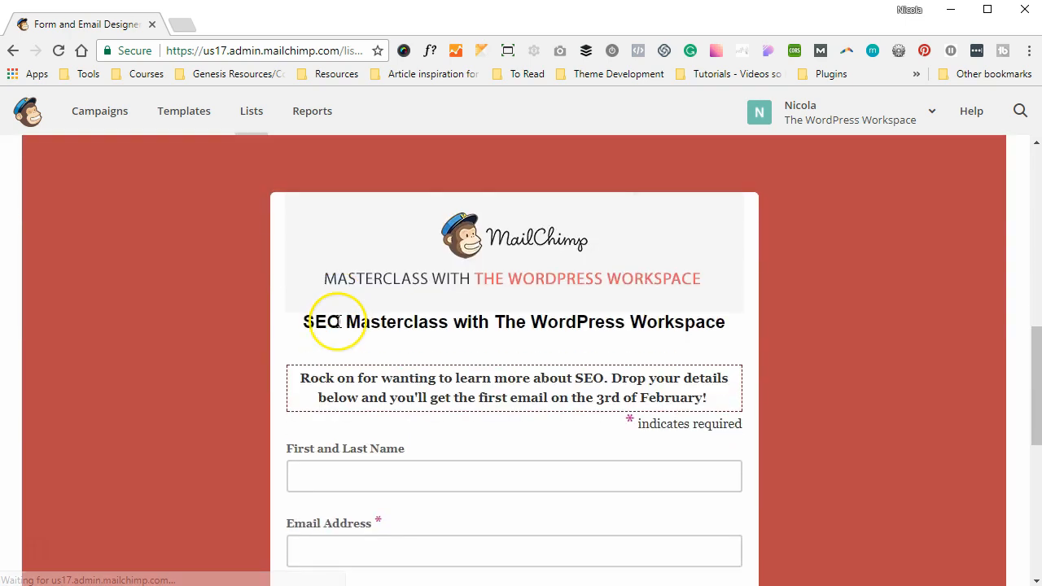
scroll(338, 322, "down", 2)
- Change the MonkeyRewards badge to the small white one with grey MailChimp lettering and check it below the form in the preview
scroll(338, 326, "up", 7)
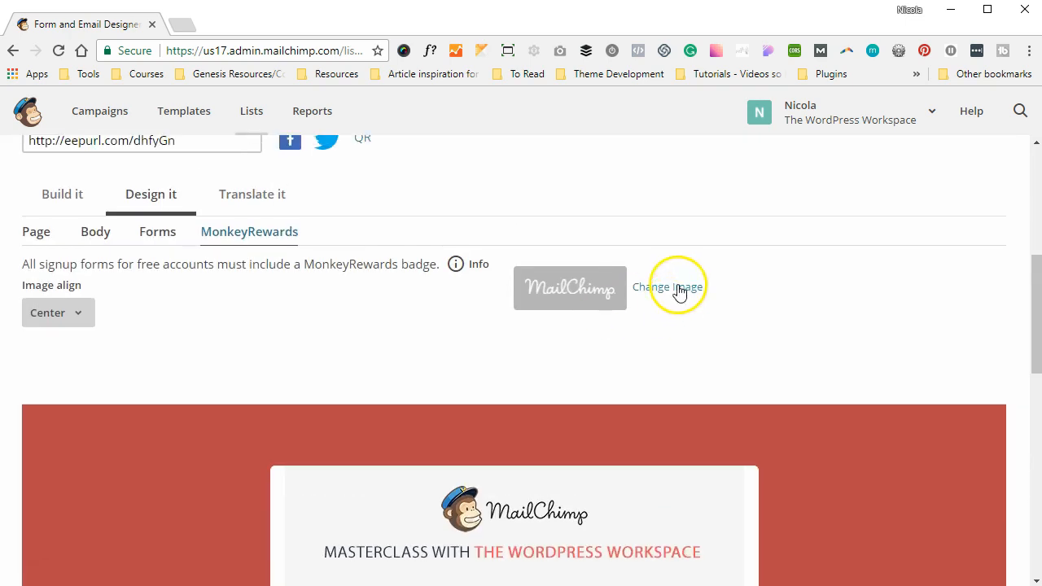
left_click(678, 288)
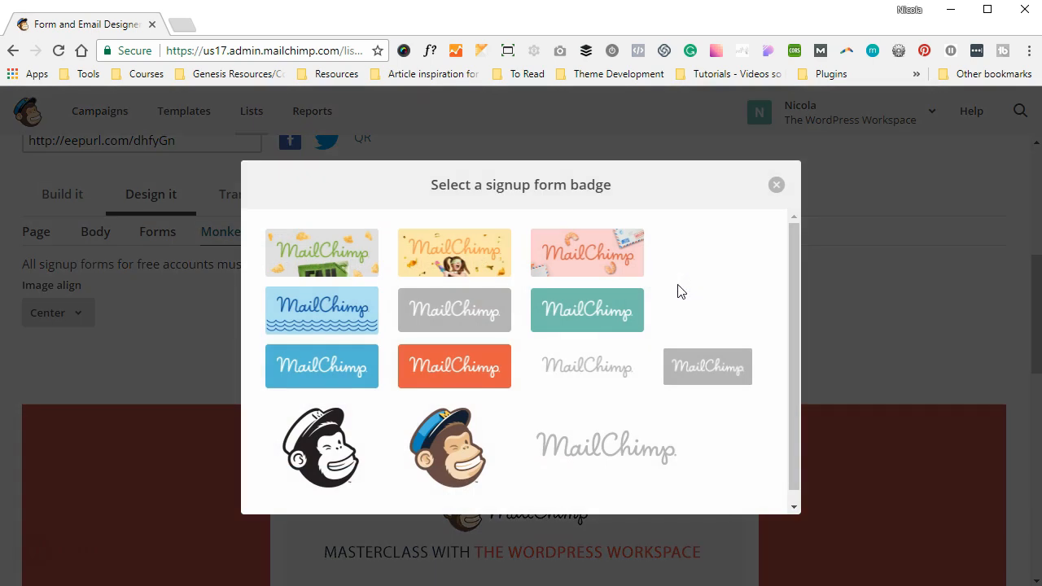
scroll(681, 292, "down", 1)
left_click(603, 352)
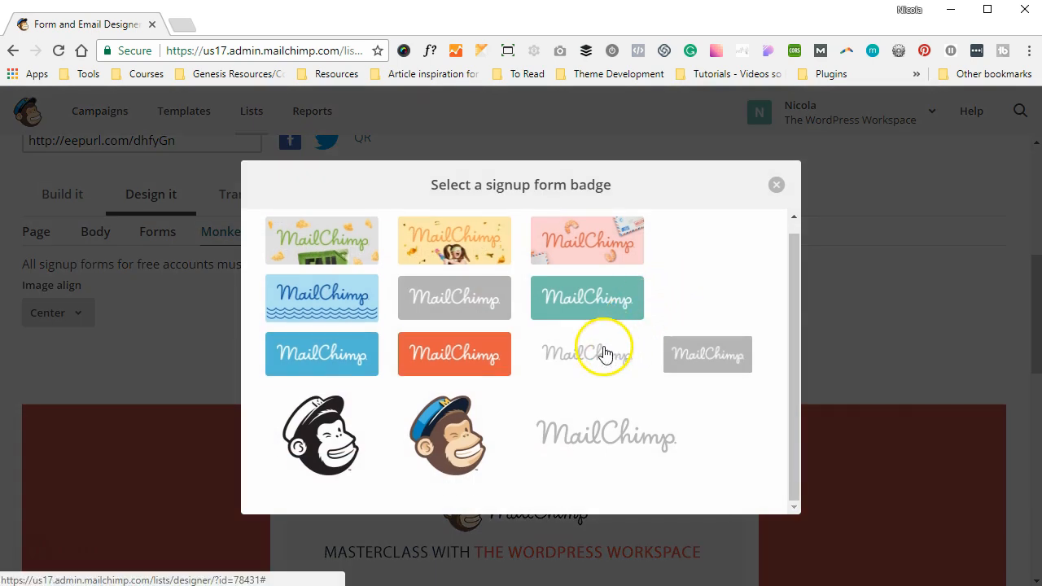
left_click(617, 356)
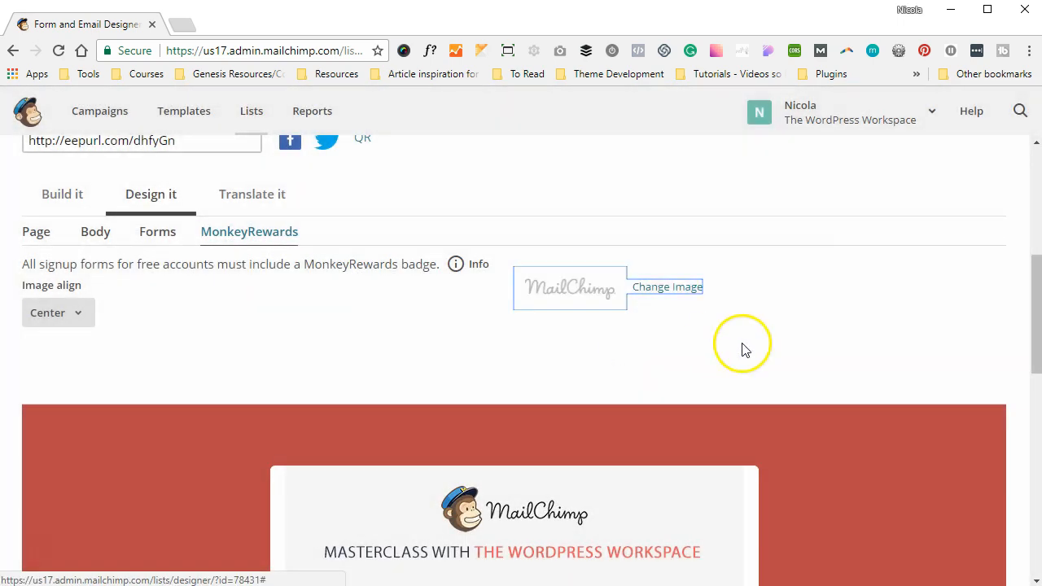
scroll(755, 348, "down", 8)
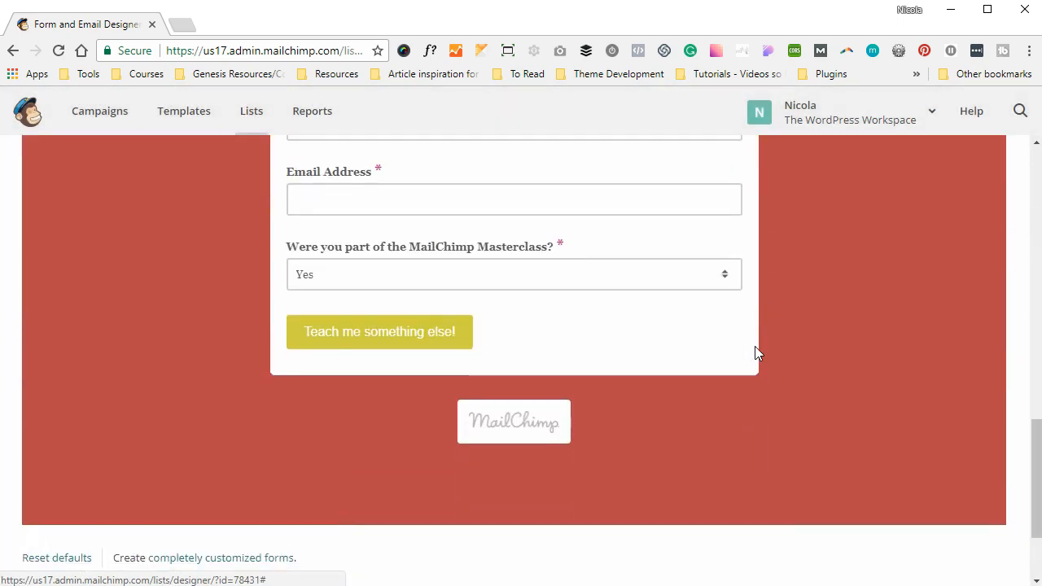
scroll(755, 353, "up", 6)
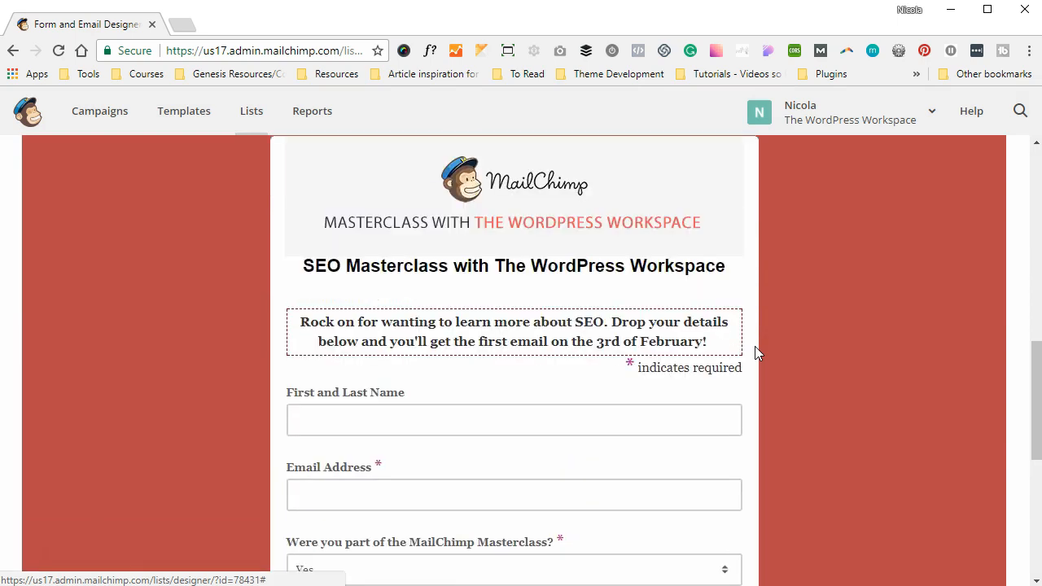
- Open the form's translation settings and review the auto-translate, default language and text direction options
scroll(755, 353, "up", 3)
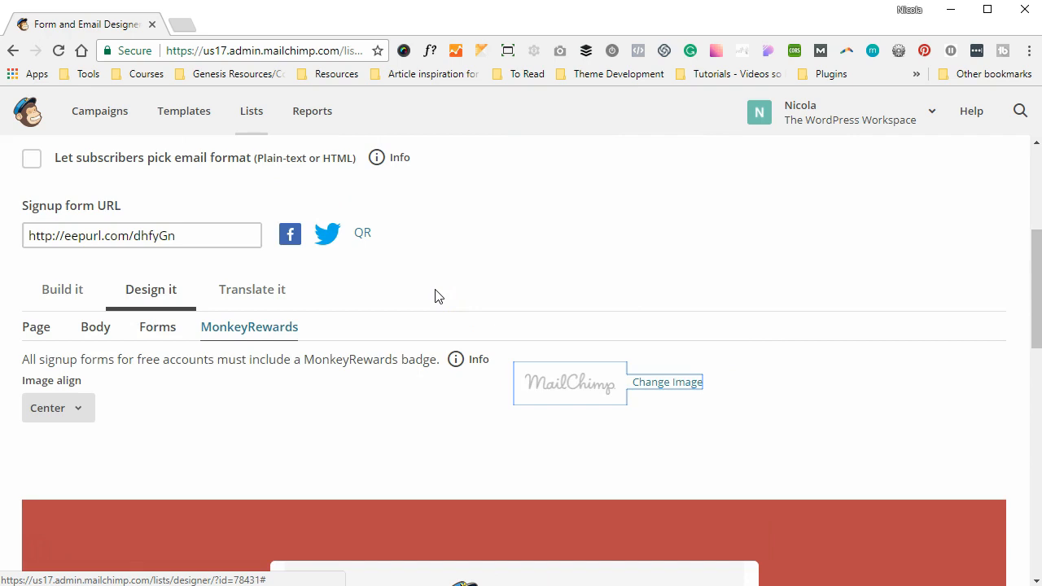
left_click(283, 298)
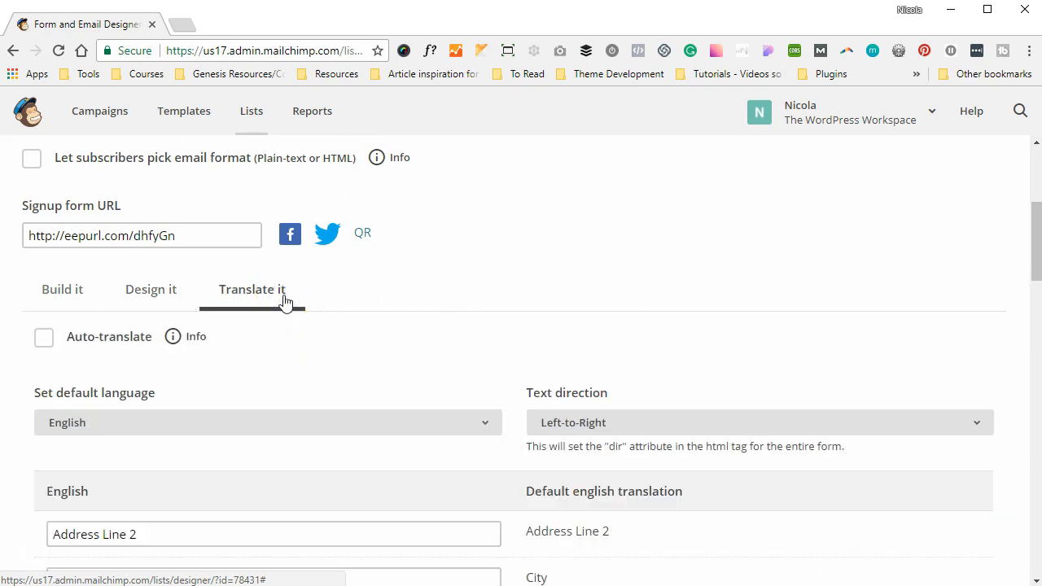
scroll(432, 316, "up", 1)
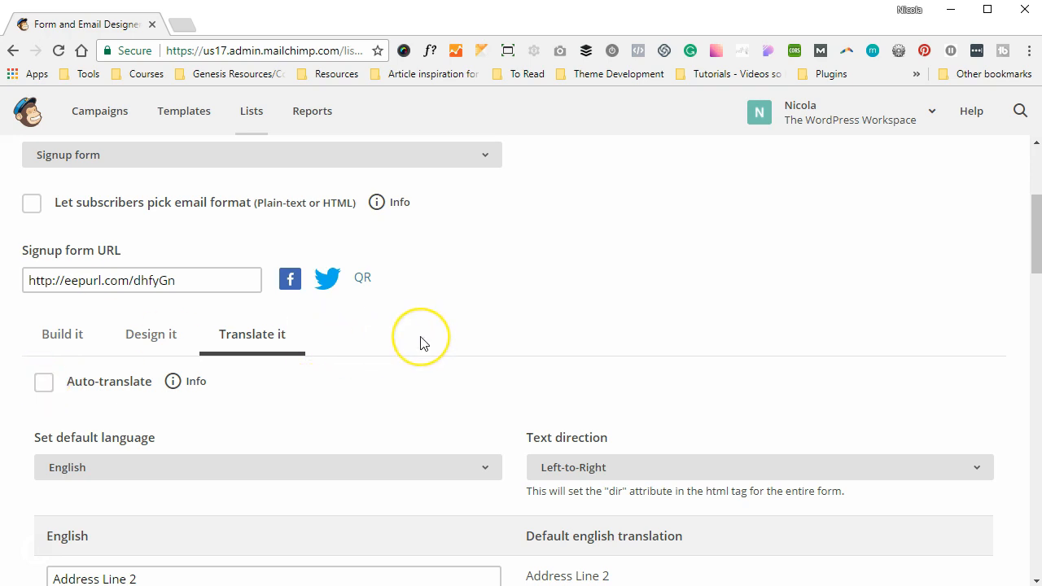
scroll(421, 342, "down", 1)
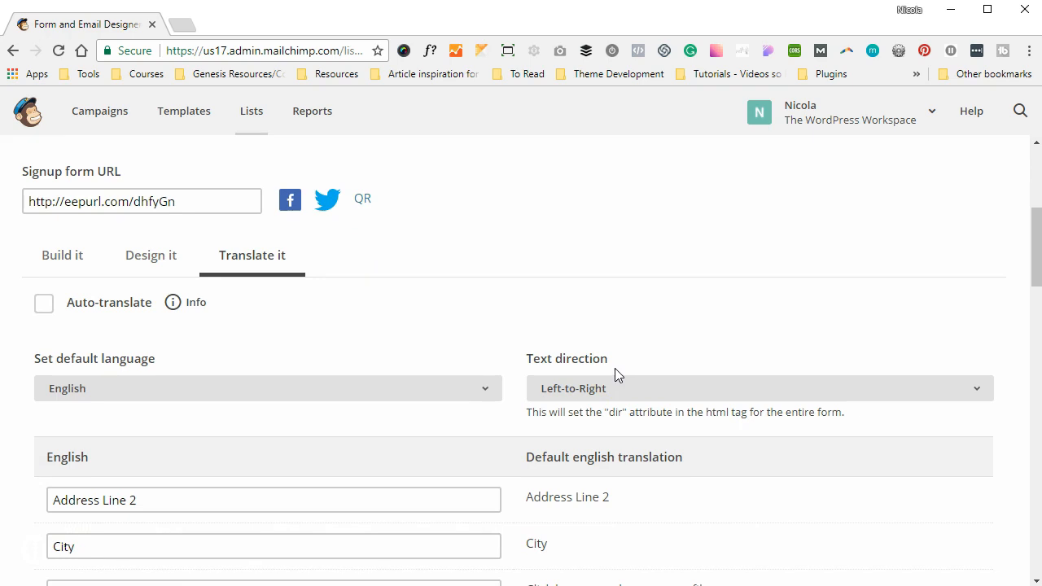
scroll(615, 373, "down", 2)
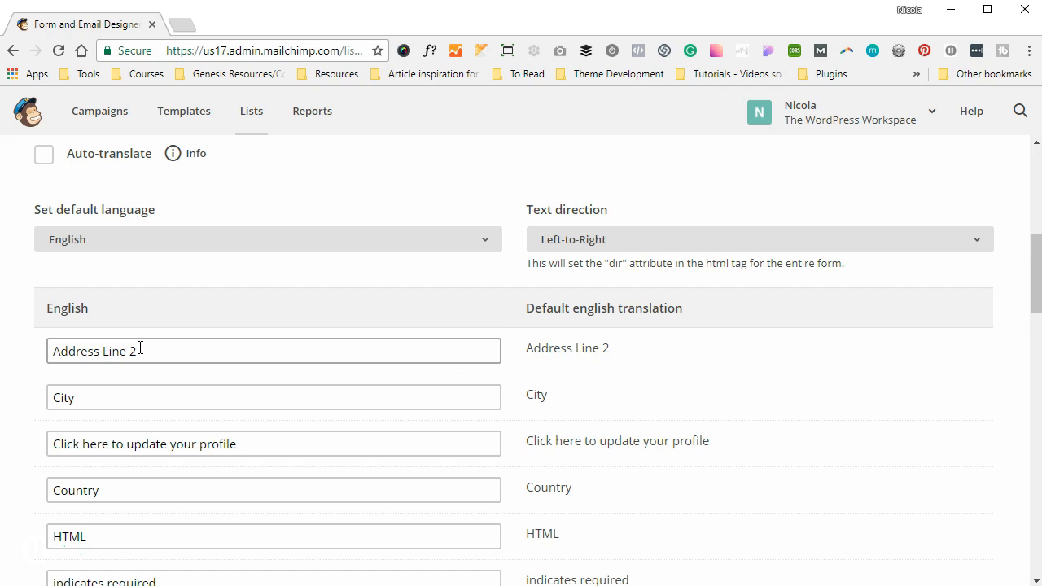
scroll(285, 380, "down", 1)
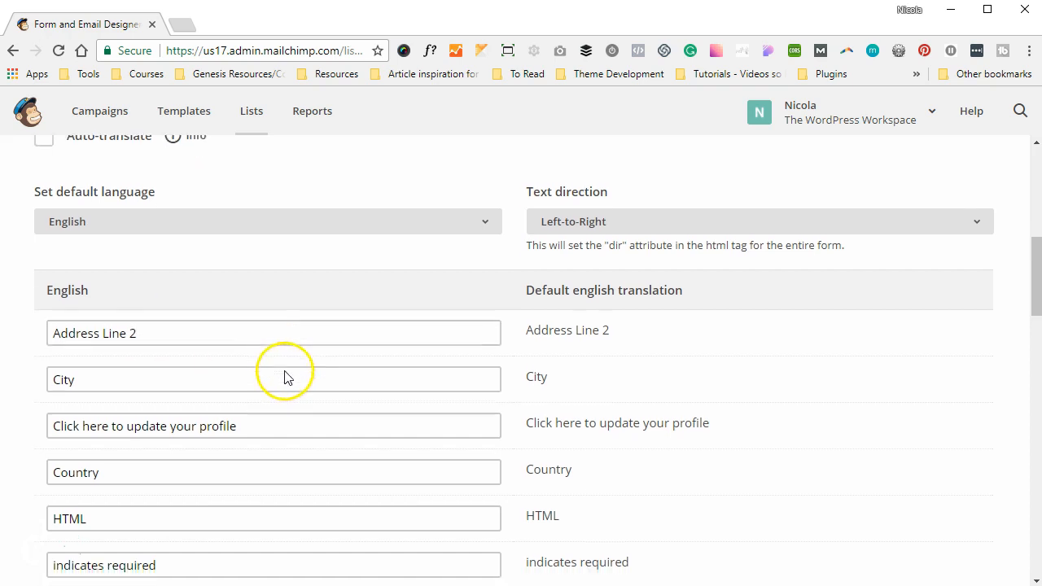
- Look through the form's translatable phrases, from the already-subscribed message to the original language link, comparing them with the default English wording
scroll(286, 371, "down", 2)
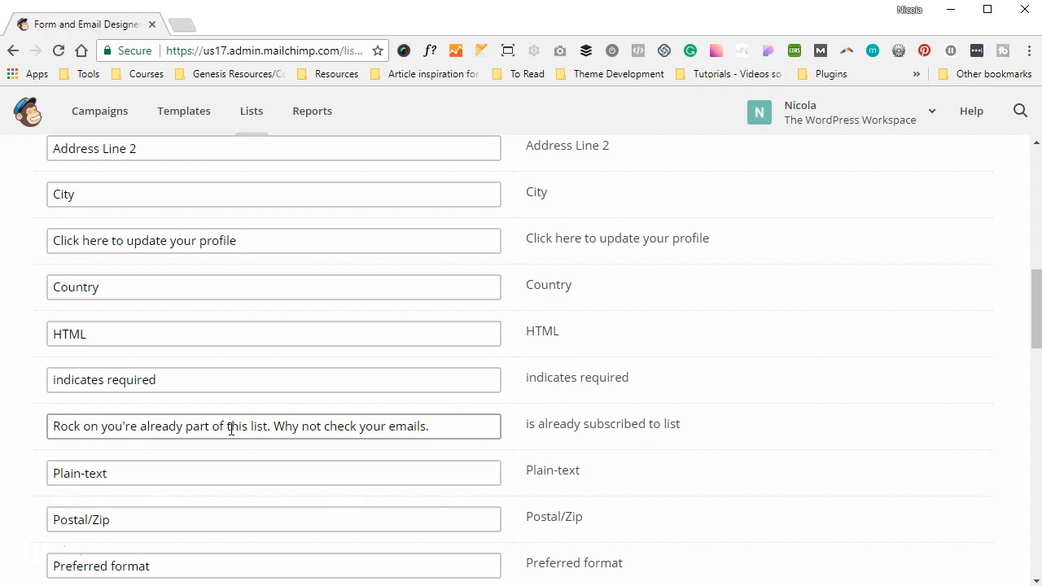
scroll(540, 396, "down", 1)
scroll(540, 396, "down", 2)
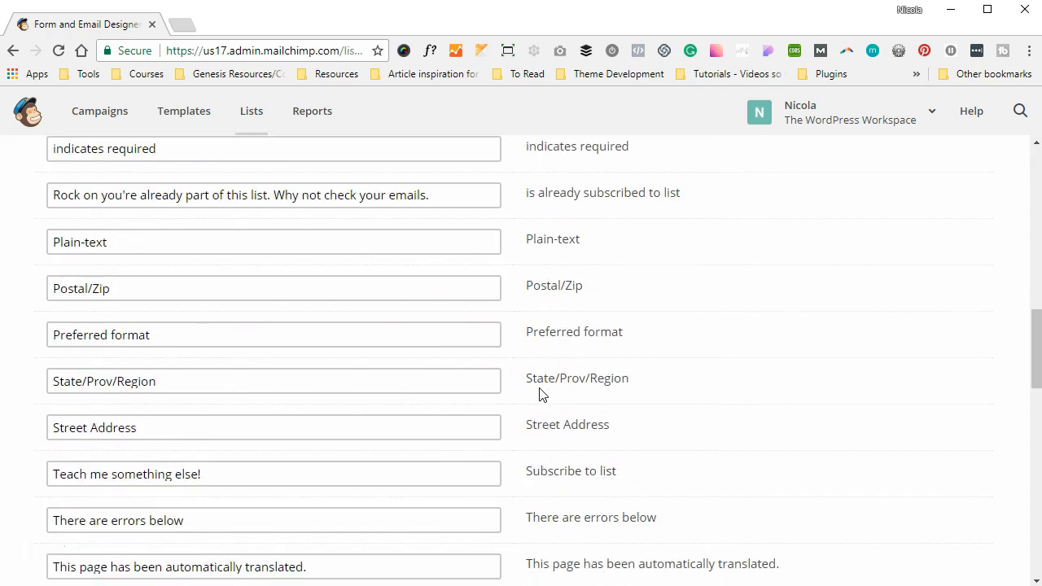
scroll(540, 395, "down", 1)
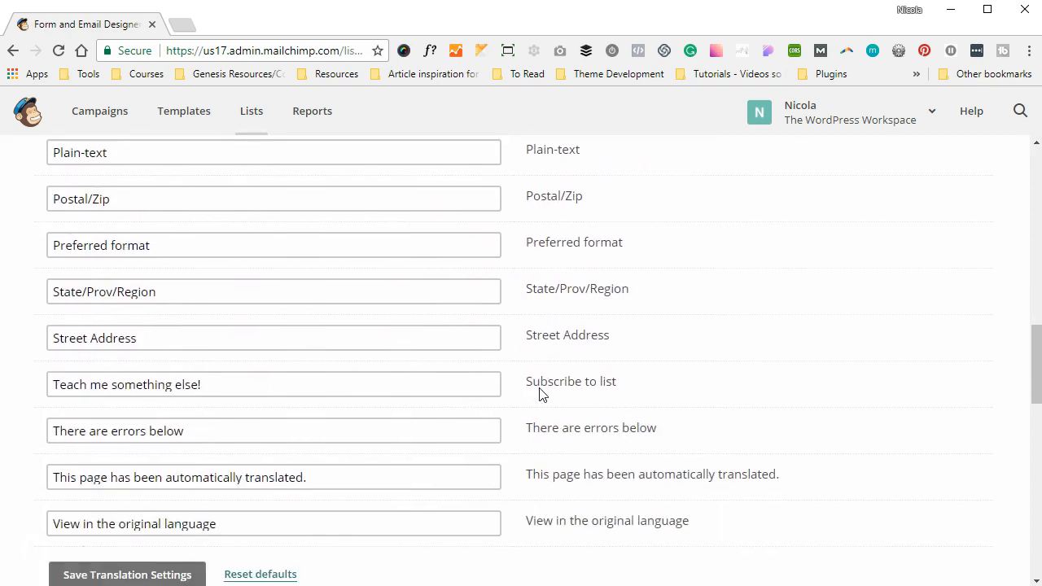
left_click(253, 411)
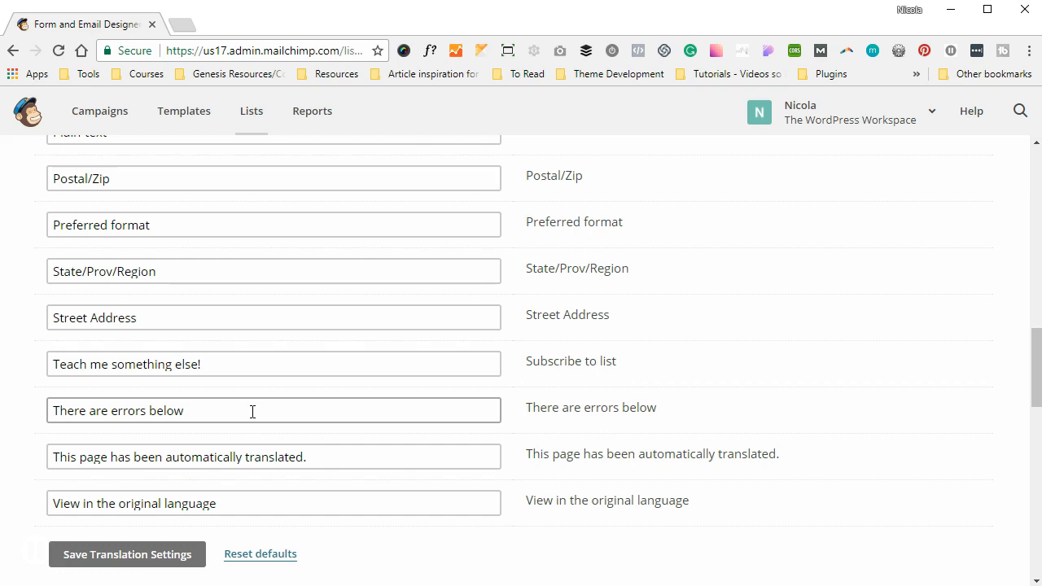
scroll(253, 411, "down", 2)
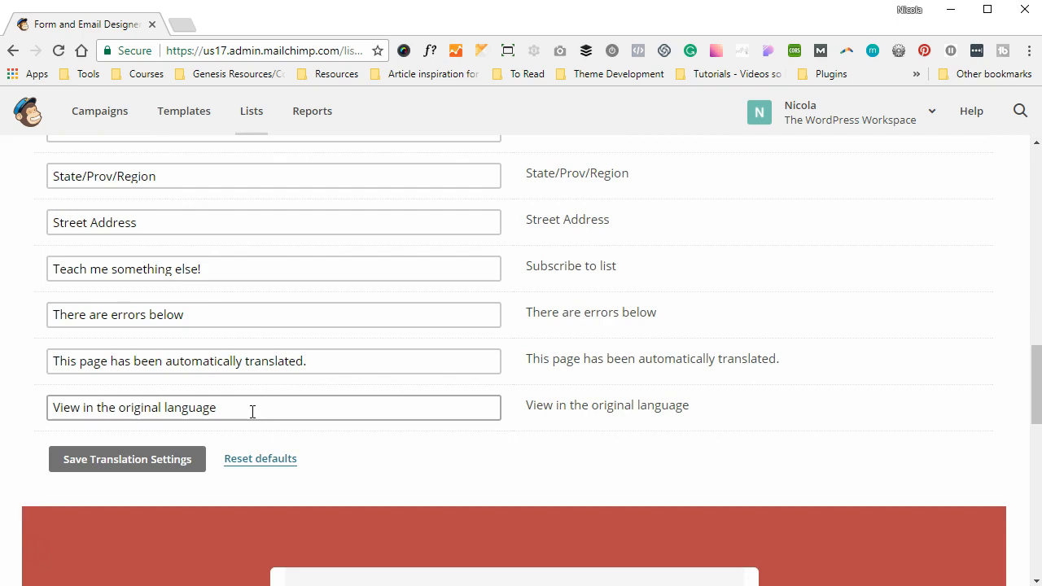
scroll(252, 411, "up", 1)
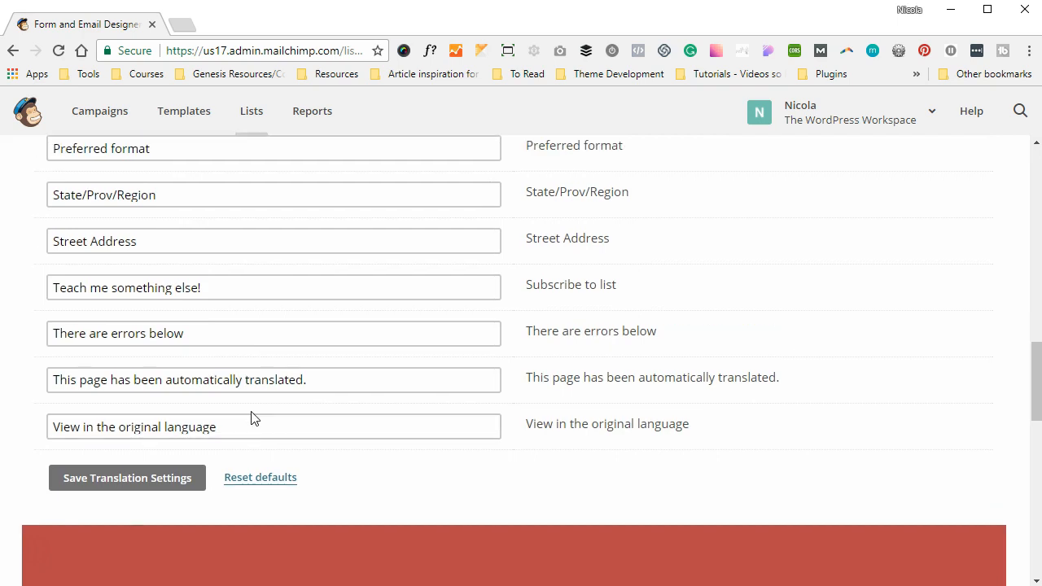
scroll(251, 417, "up", 1)
- Replace the "Subscribe to list" button text with "YES PLEASE, I want to learn about SEO!" and save the translation settings
scroll(251, 418, "down", 3)
scroll(251, 418, "down", 3)
scroll(251, 412, "down", 4)
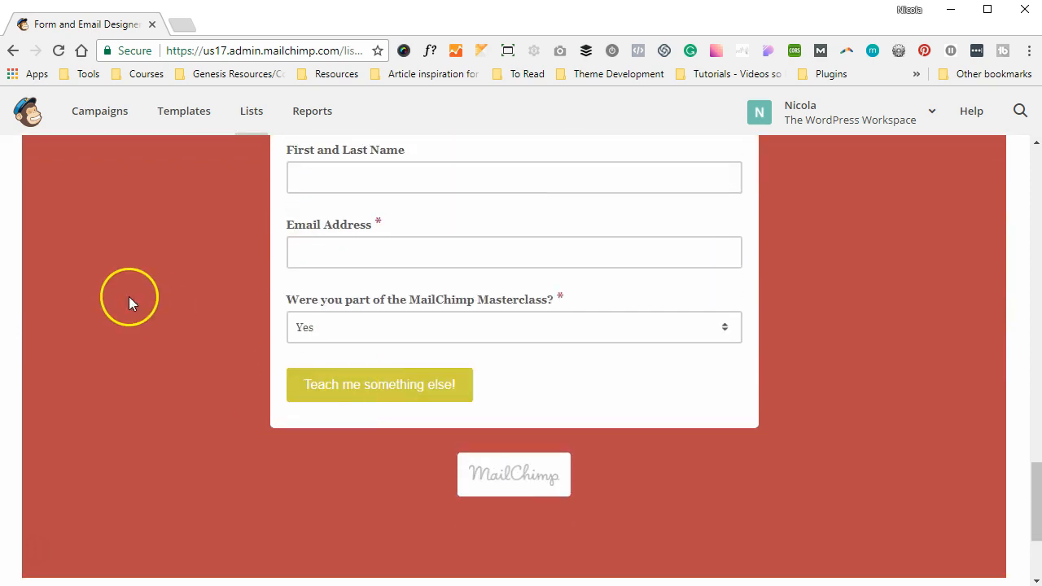
scroll(129, 297, "up", 7)
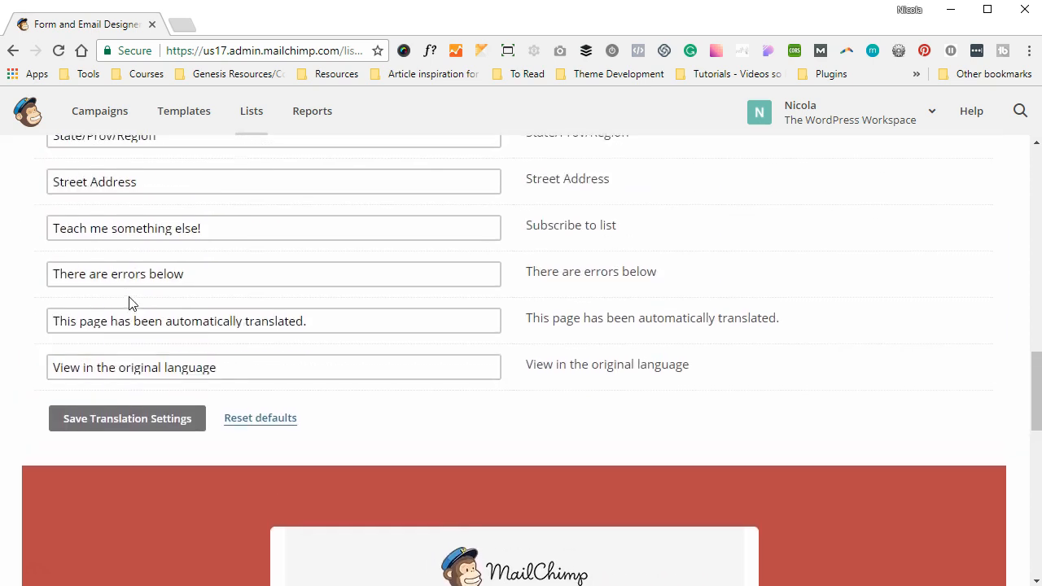
scroll(129, 303, "up", 1)
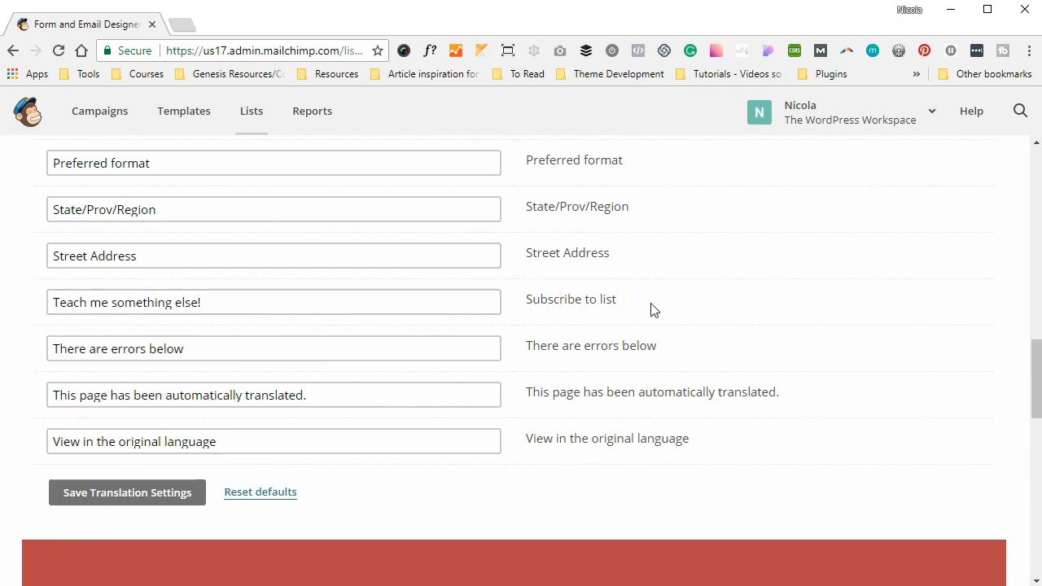
left_click(200, 302)
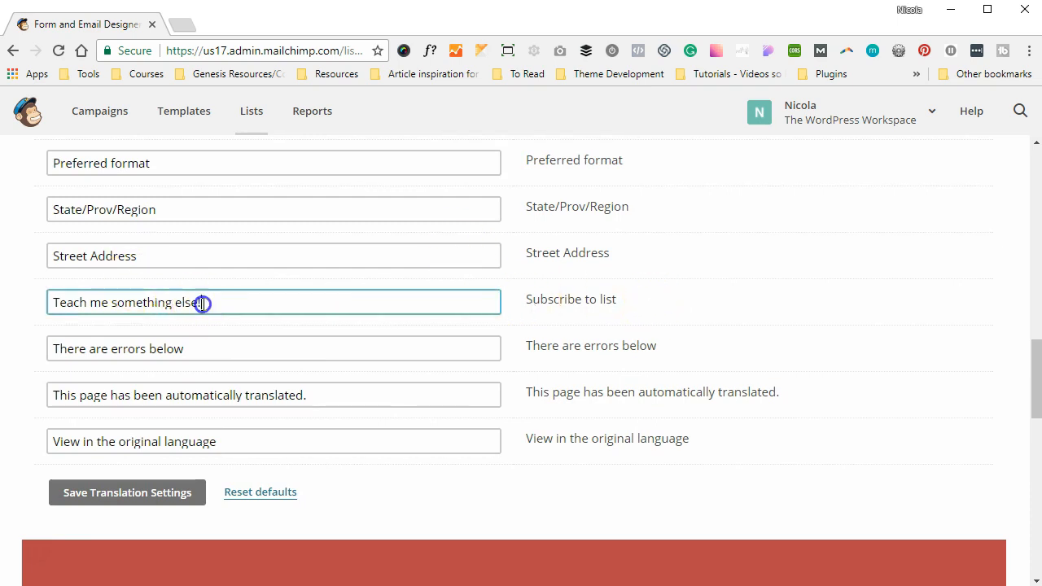
key("ctrl+a")
type("YES PLEASE, I want to learn about SEO!")
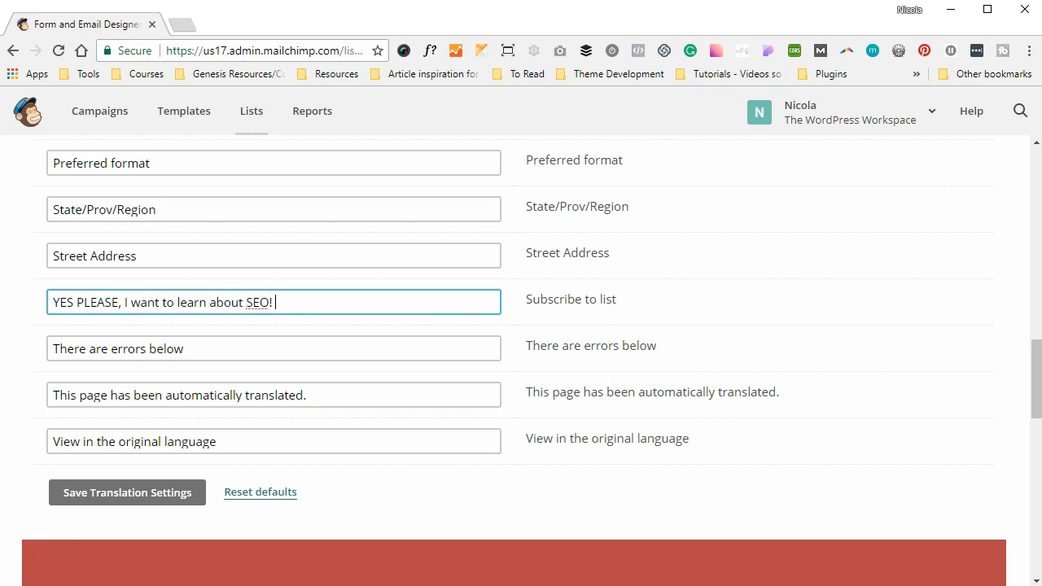
left_click(149, 497)
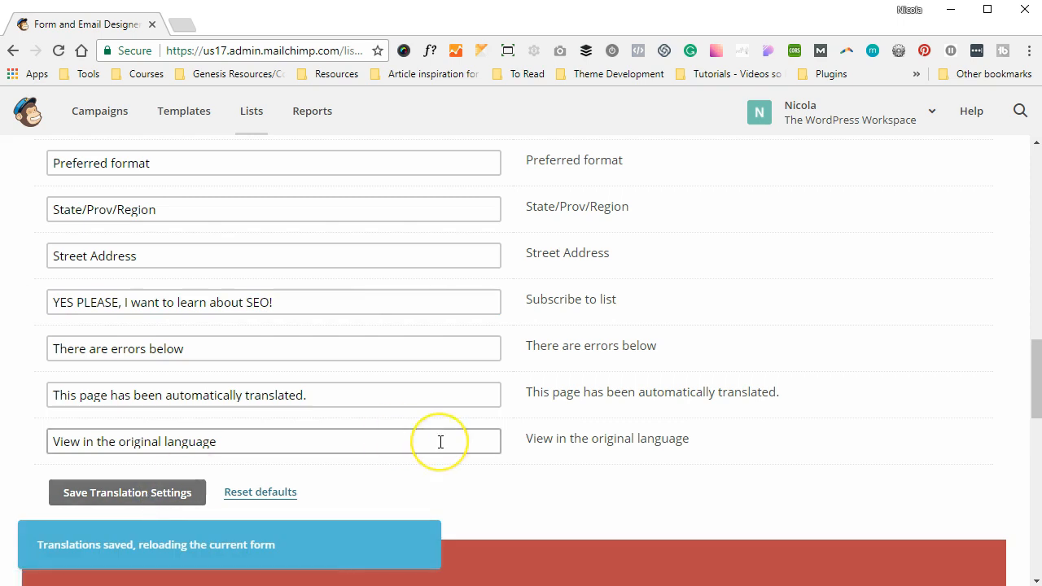
- Check the submit button's label in the form preview and return to the forms and response emails selection
scroll(440, 442, "down", 4)
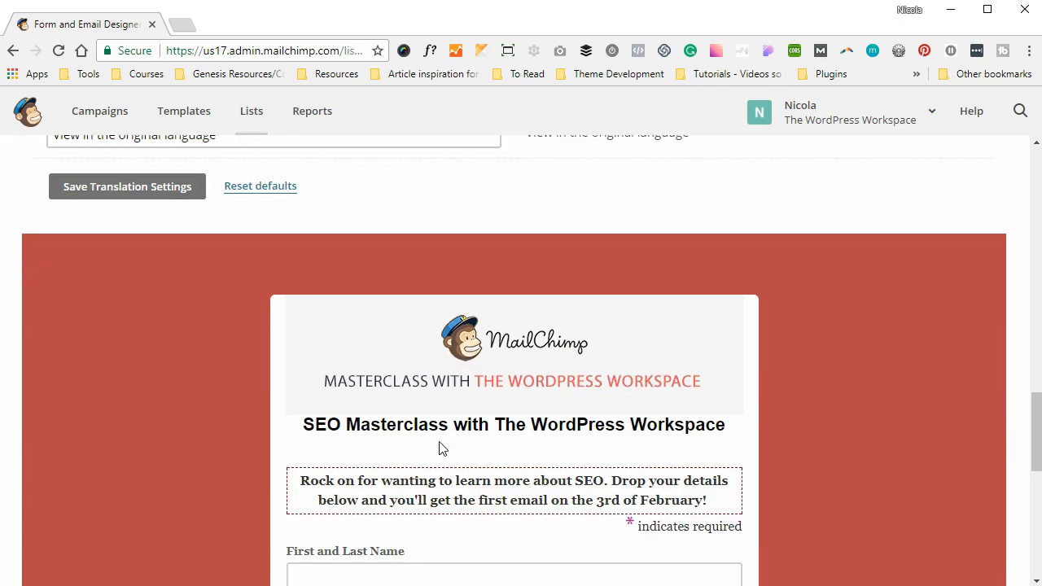
scroll(440, 449, "down", 4)
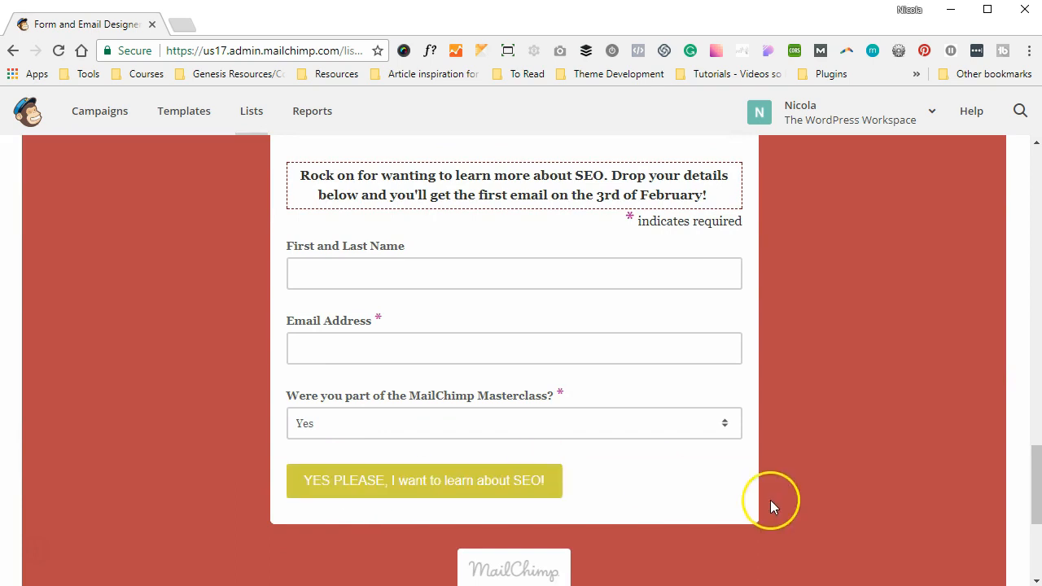
scroll(771, 501, "up", 6)
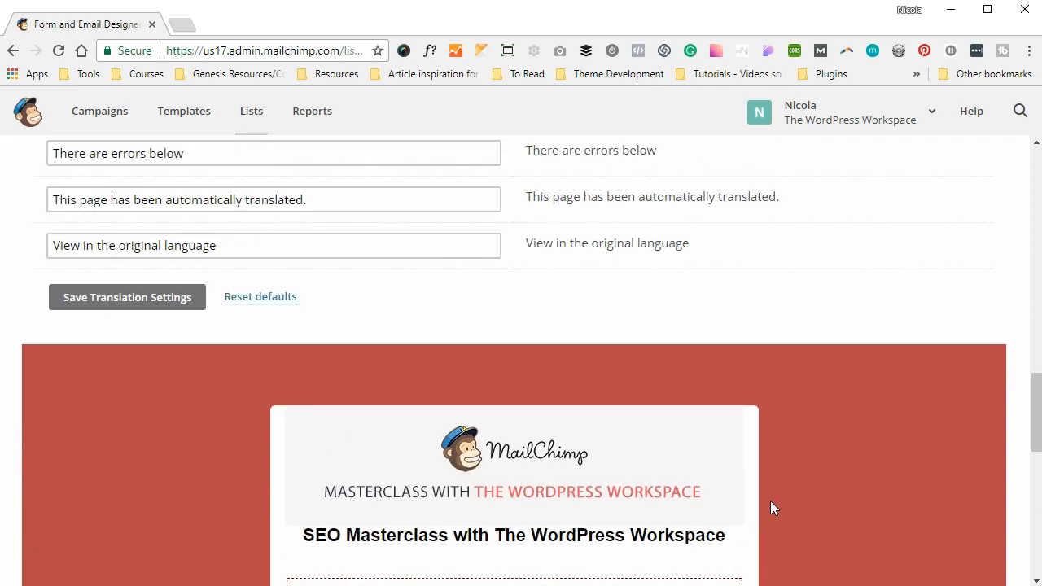
scroll(773, 508, "up", 4)
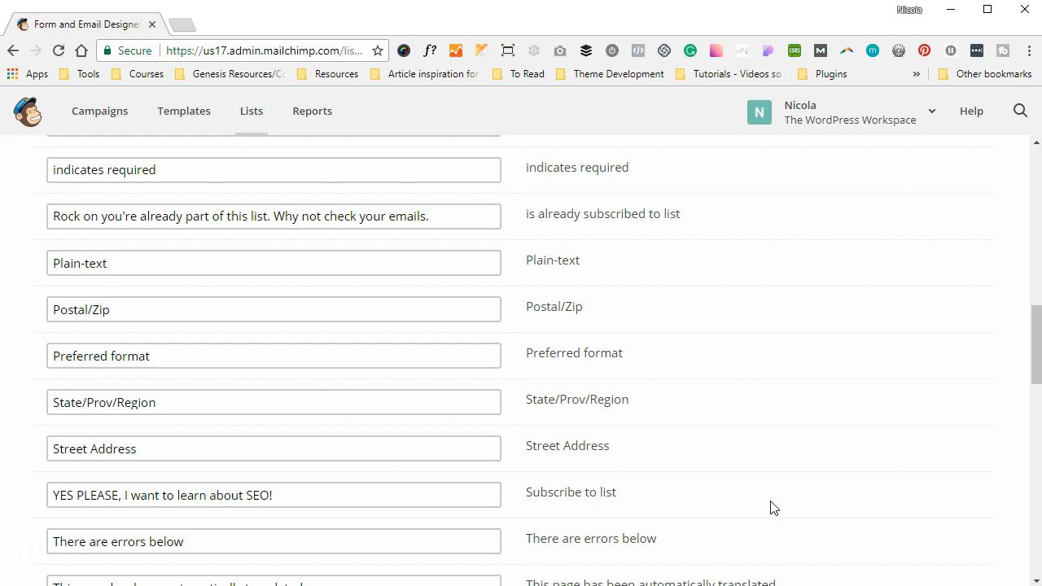
scroll(774, 508, "up", 8)
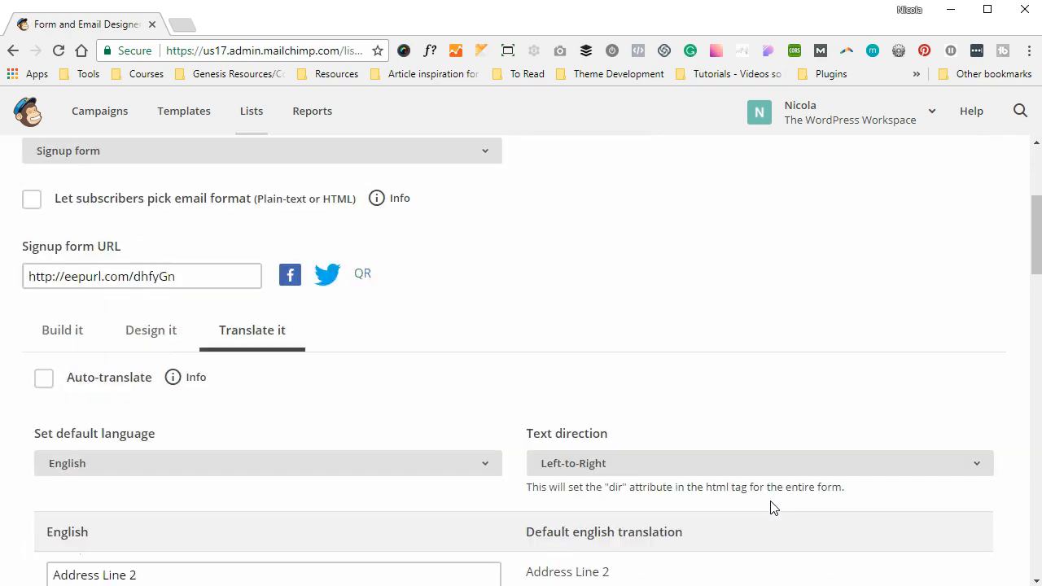
scroll(774, 508, "up", 1)
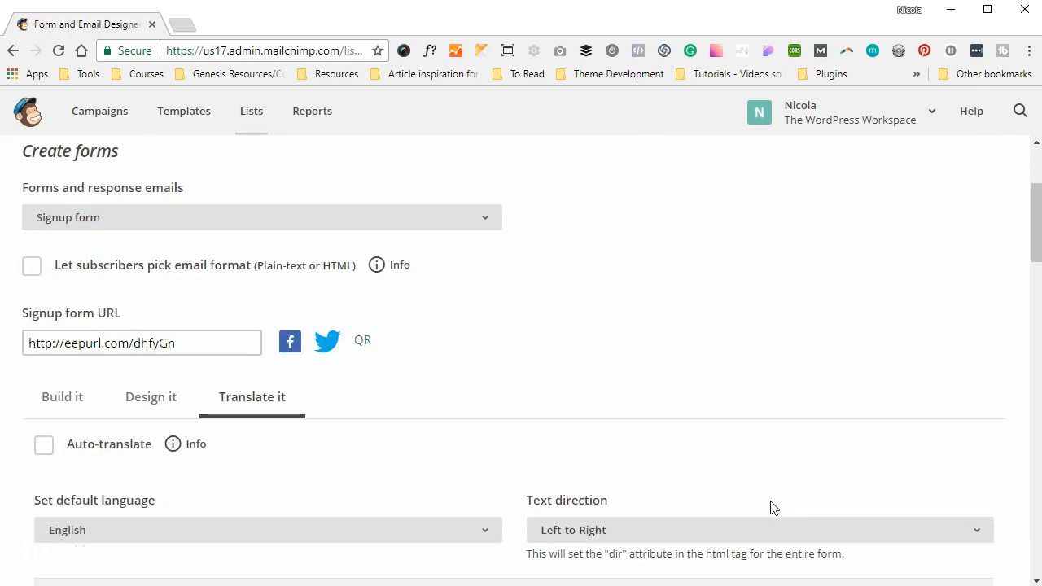
scroll(788, 432, "up", 3)
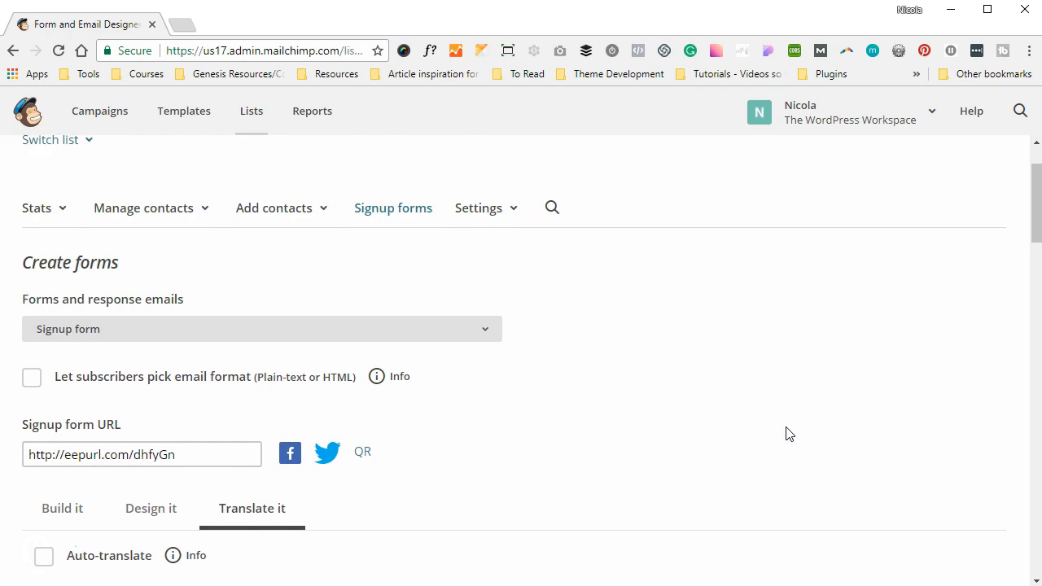